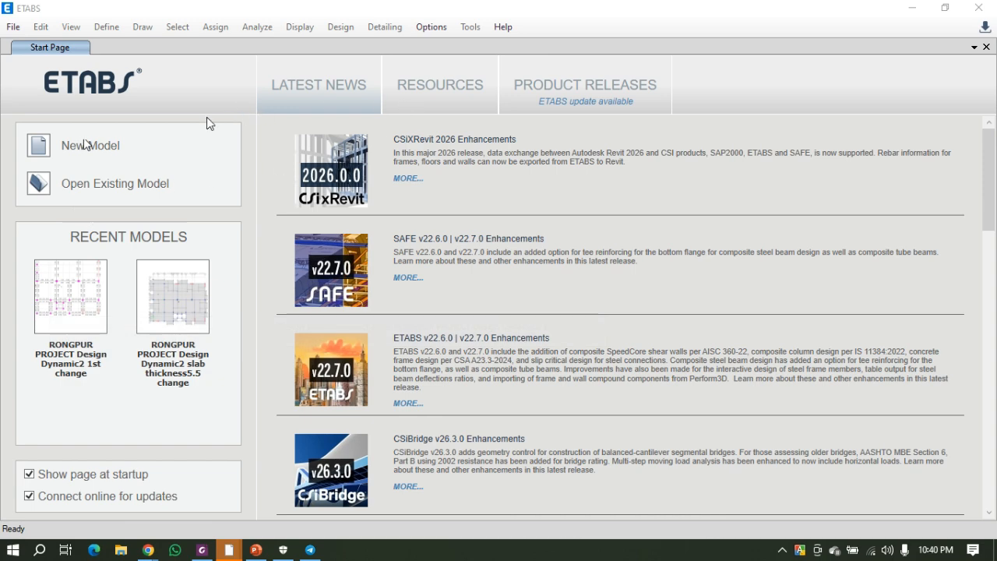
Start a new model and choose to initialize it with the built-in settings.
left_click(85, 147)
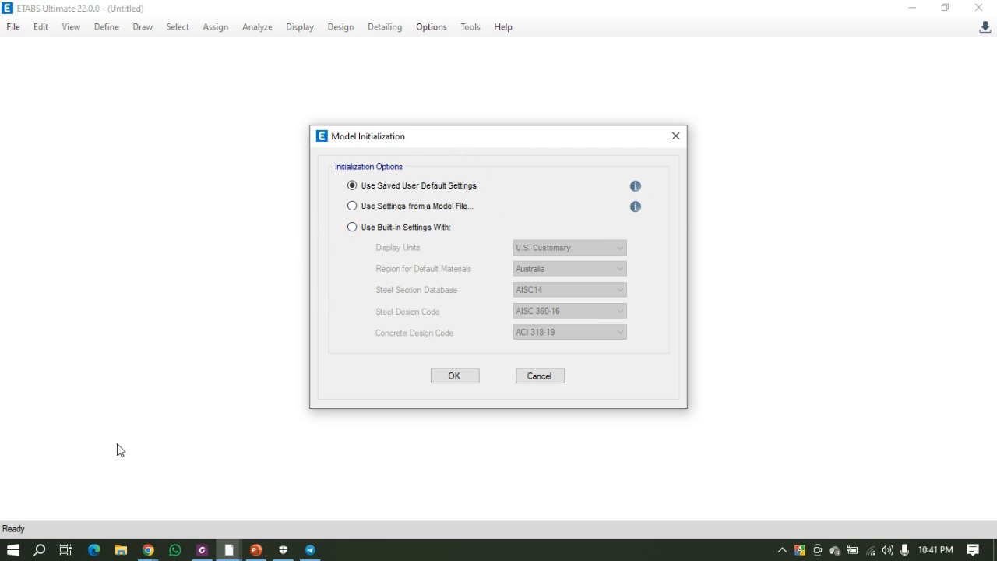
left_click(369, 217)
left_click(370, 231)
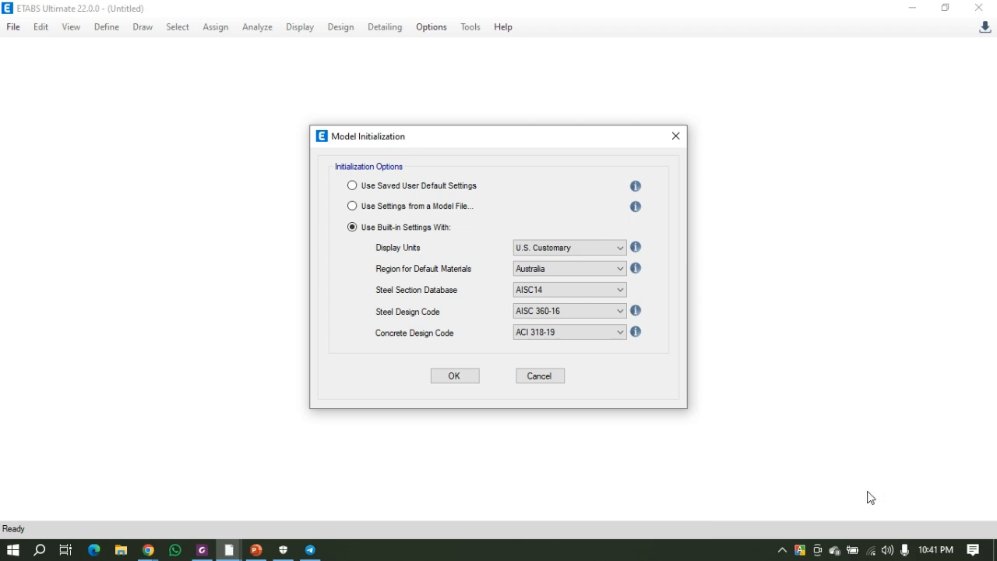
Switch to the Google Meet window, look through the meeting's participant list, and return to ETABS.
mouse_move(156, 556)
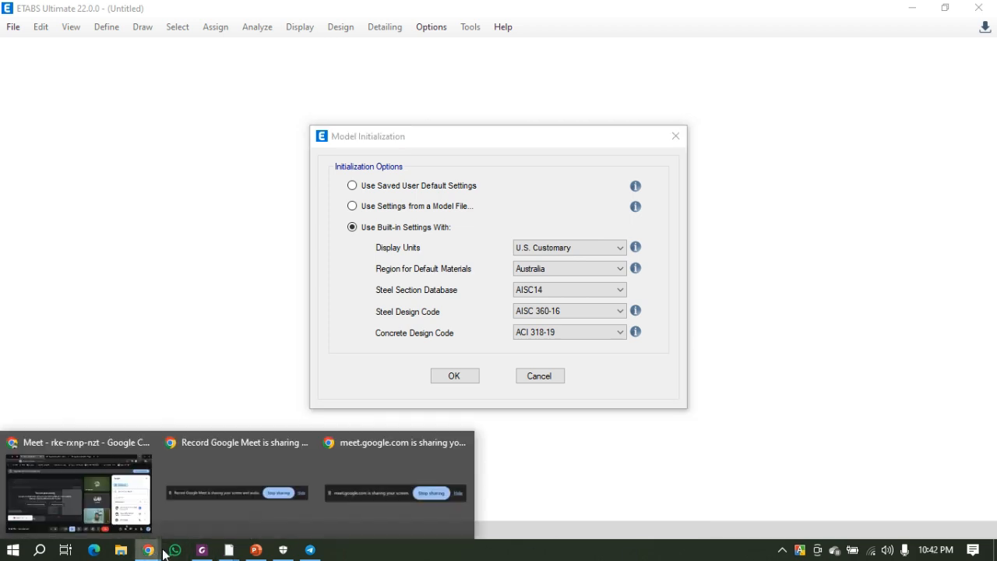
left_click(71, 489)
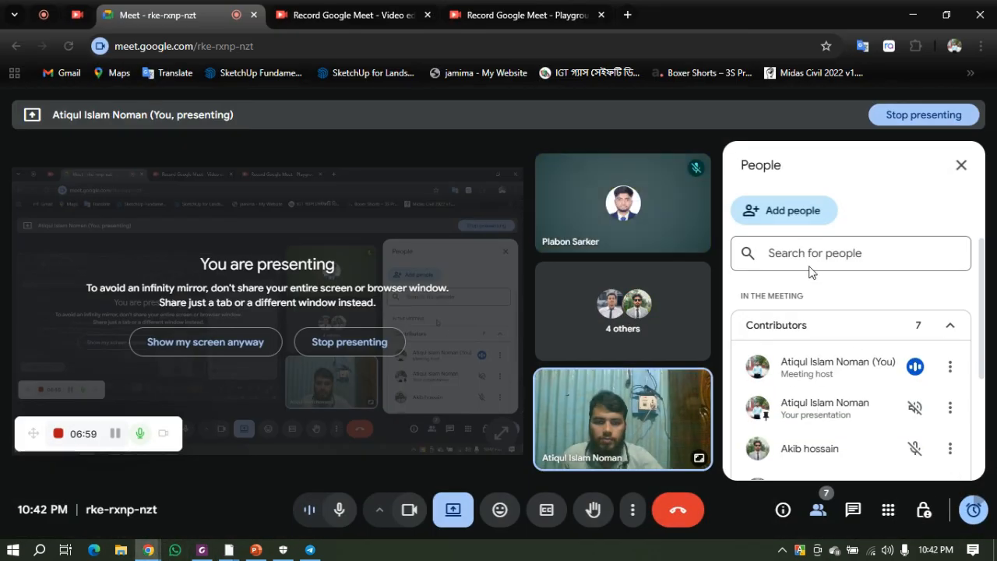
scroll(860, 388, "down", 3)
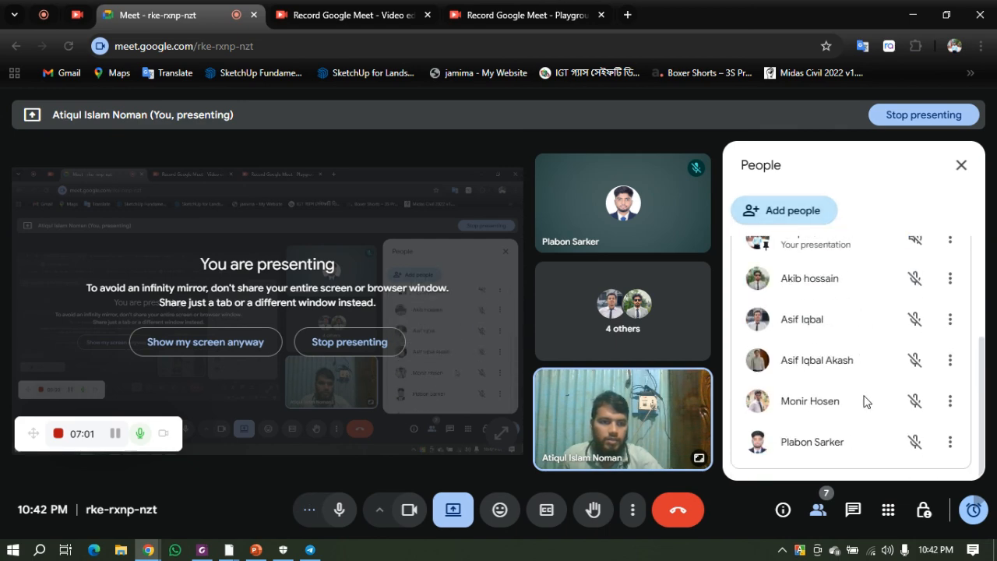
scroll(876, 311, "up", 3)
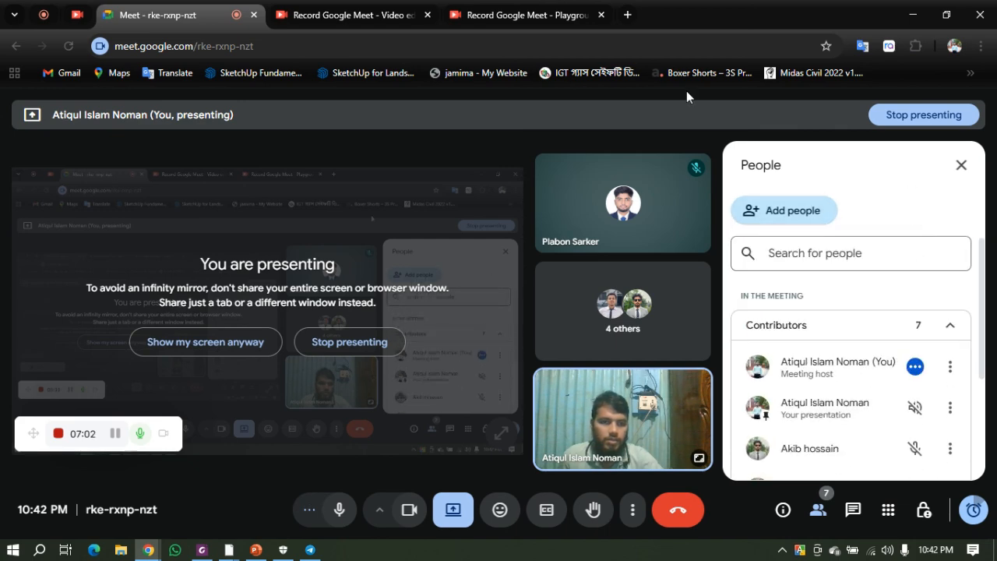
left_click(912, 14)
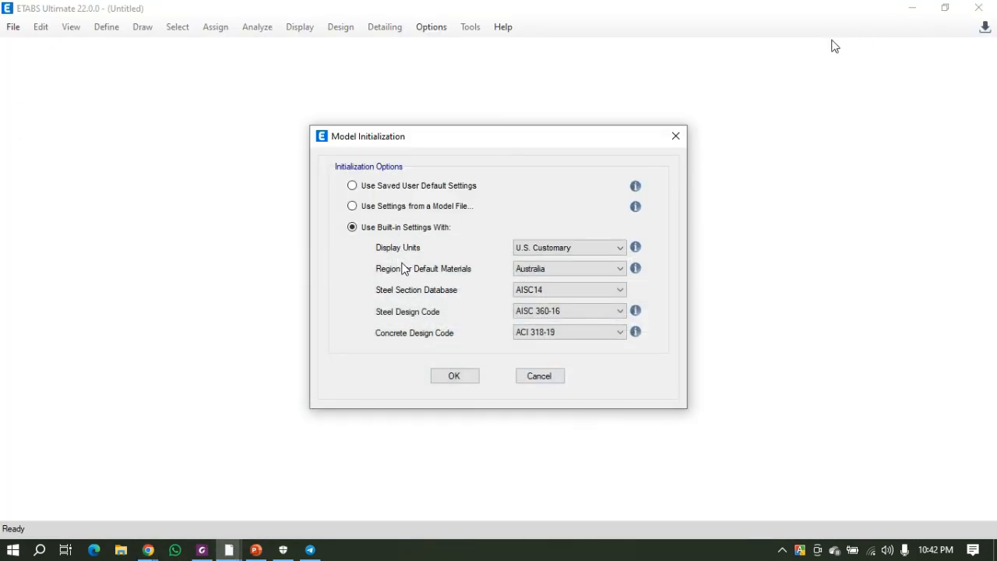
Examine the display unit systems offered for the built-in settings, including U.S. Customary, Metric SI and Metric MKS.
left_click(562, 249)
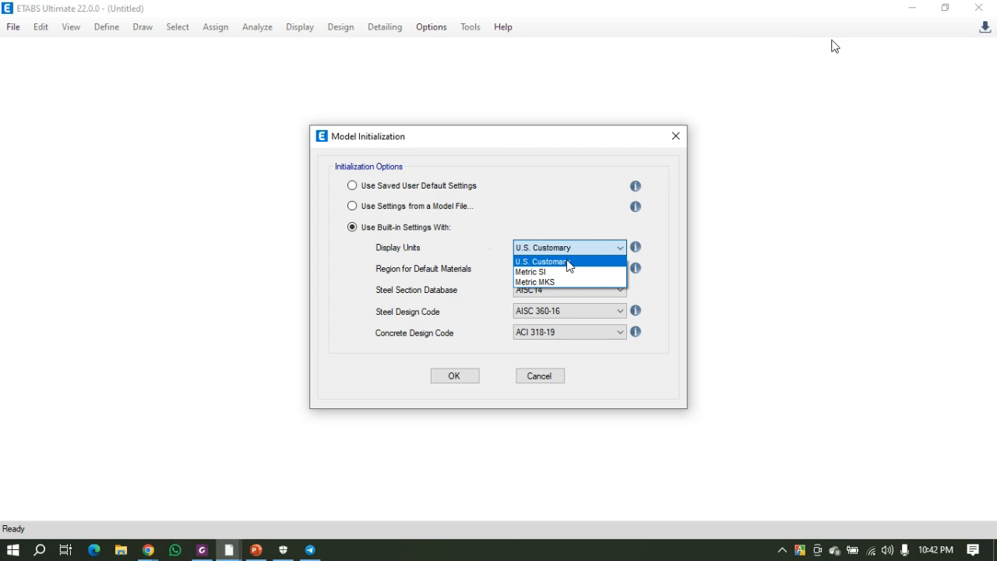
left_click(567, 262)
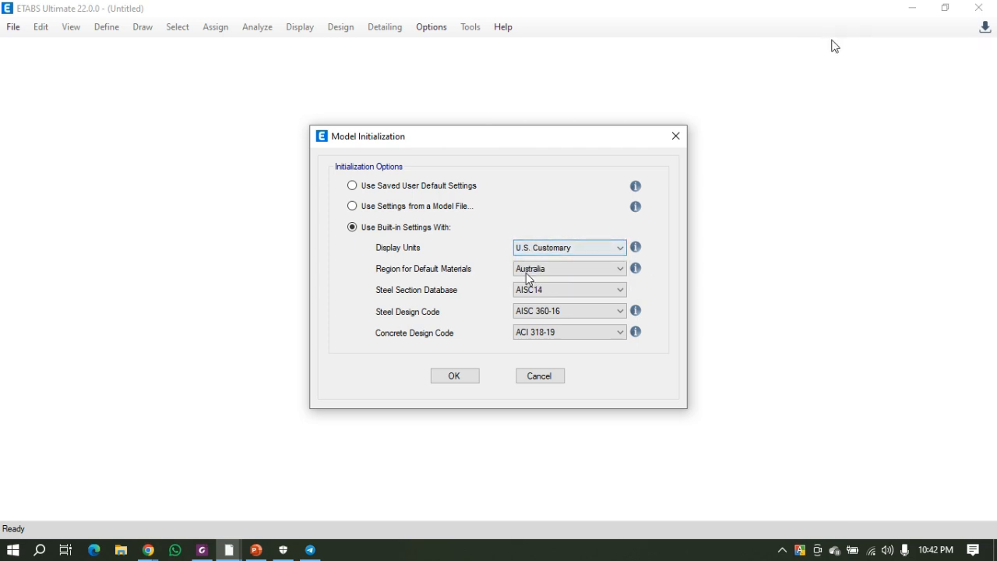
left_click(576, 249)
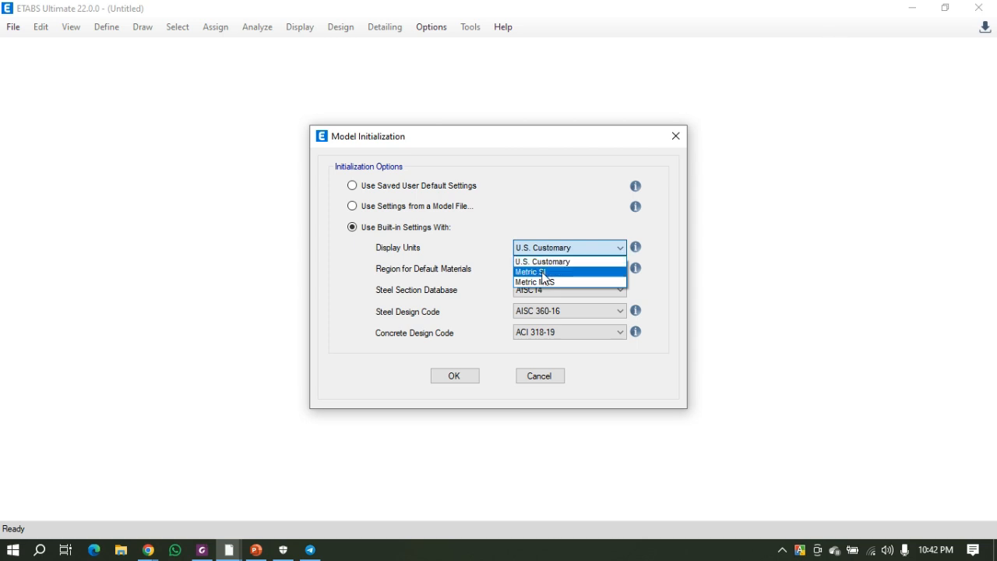
left_click(478, 243)
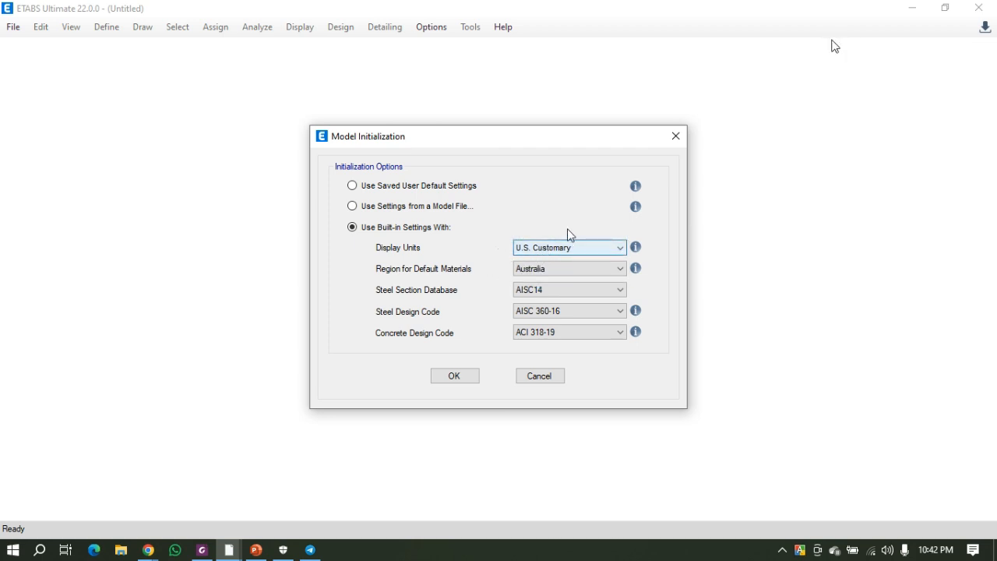
left_click(571, 248)
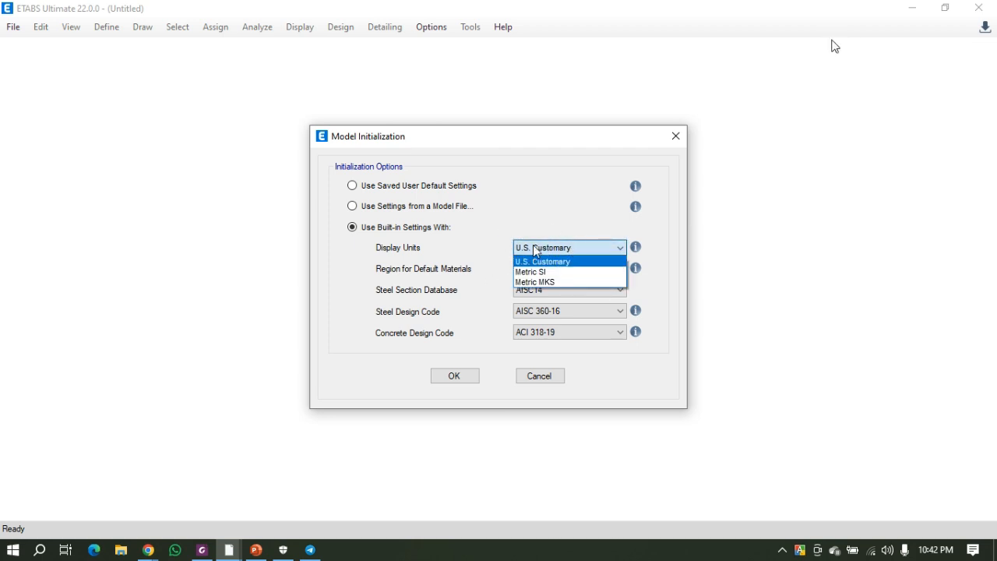
left_click(652, 292)
left_click(575, 251)
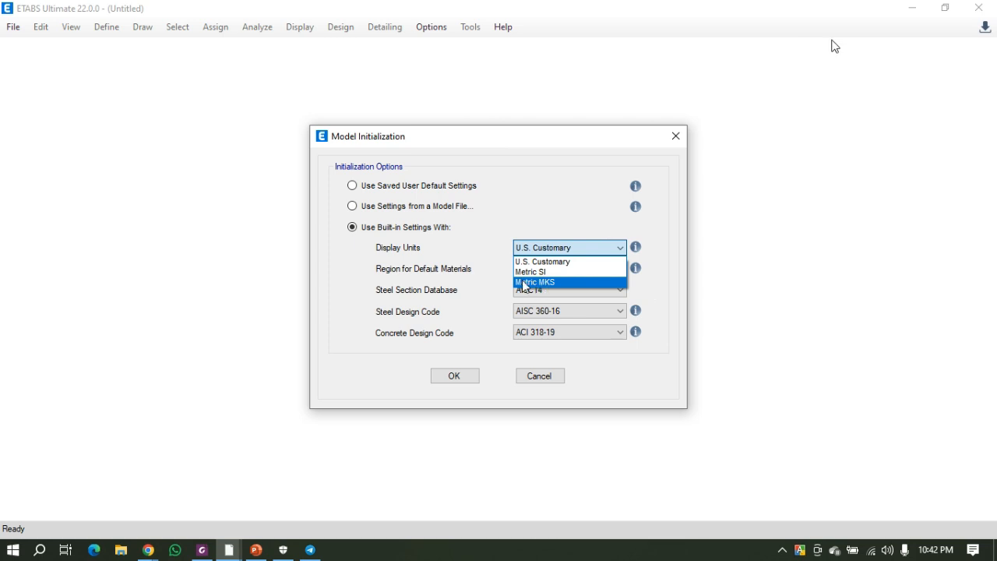
left_click(651, 308)
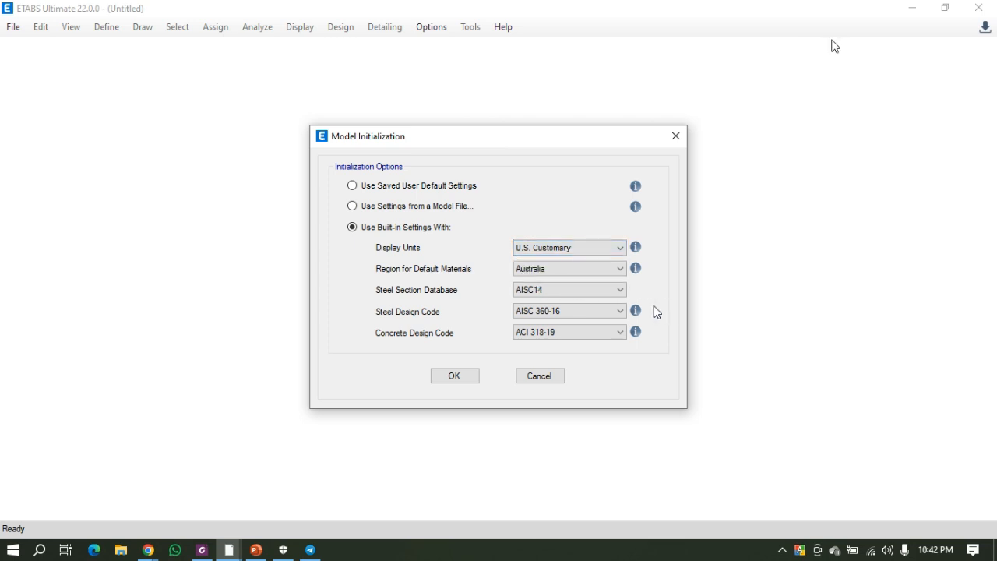
left_click(562, 249)
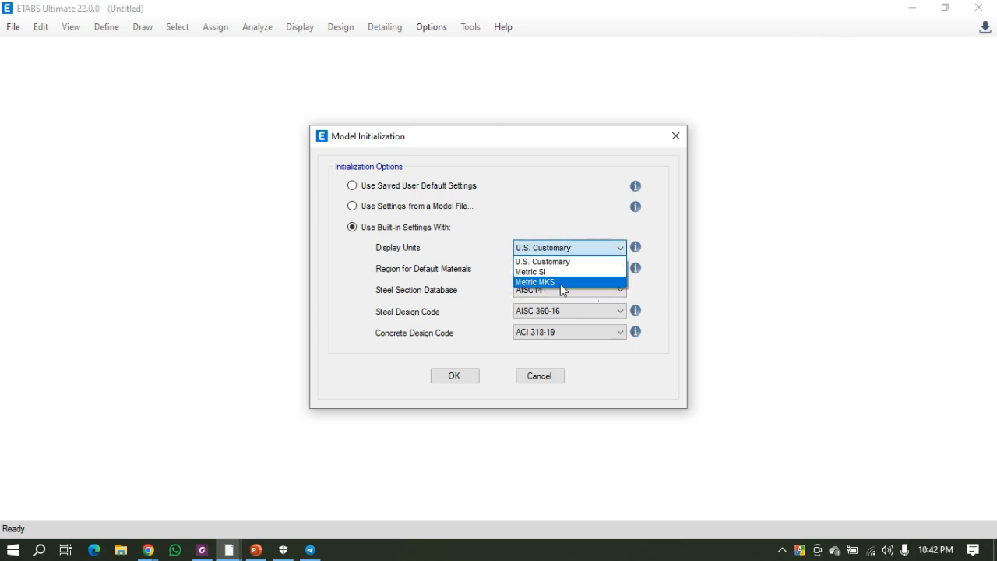
left_click(647, 305)
left_click(570, 246)
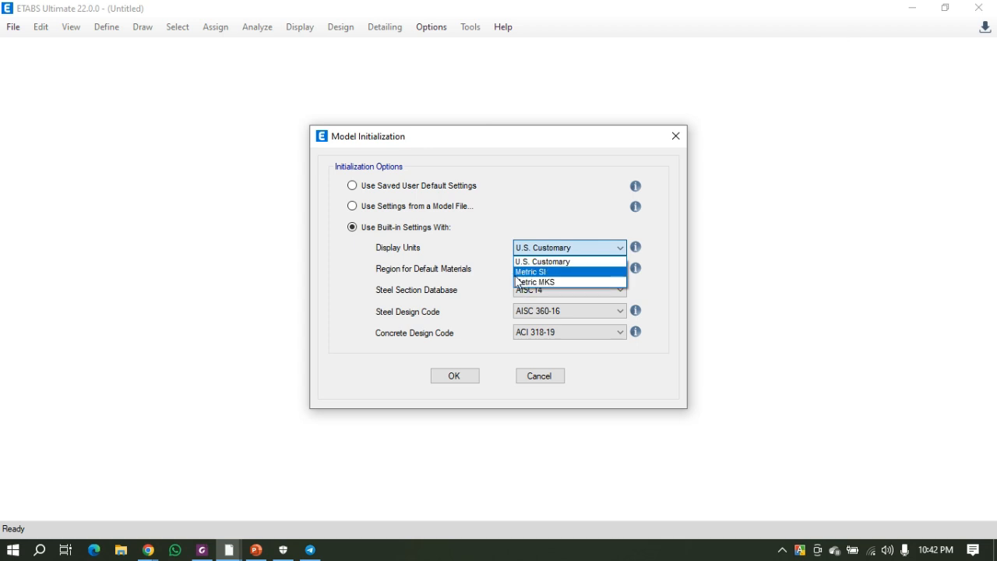
left_click(502, 272)
left_click(525, 250)
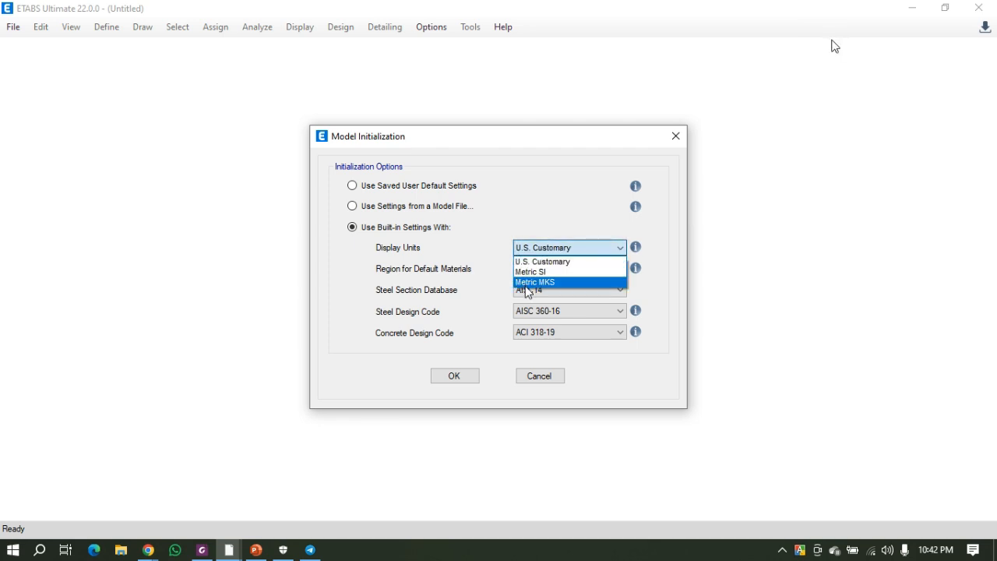
left_click(649, 290)
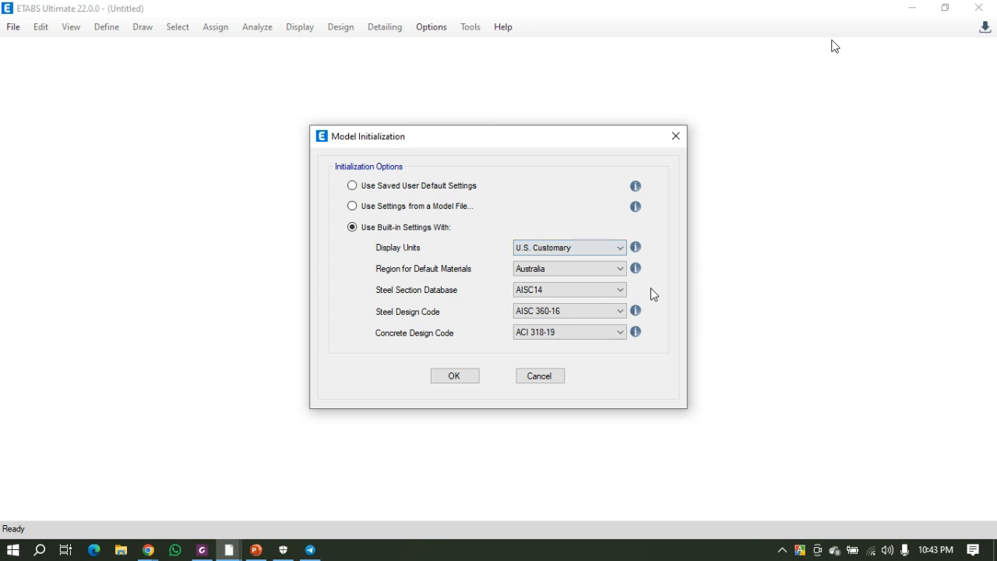
Choose U.S. Customary display units and set the region for default materials to United States.
left_click(549, 249)
left_click(531, 261)
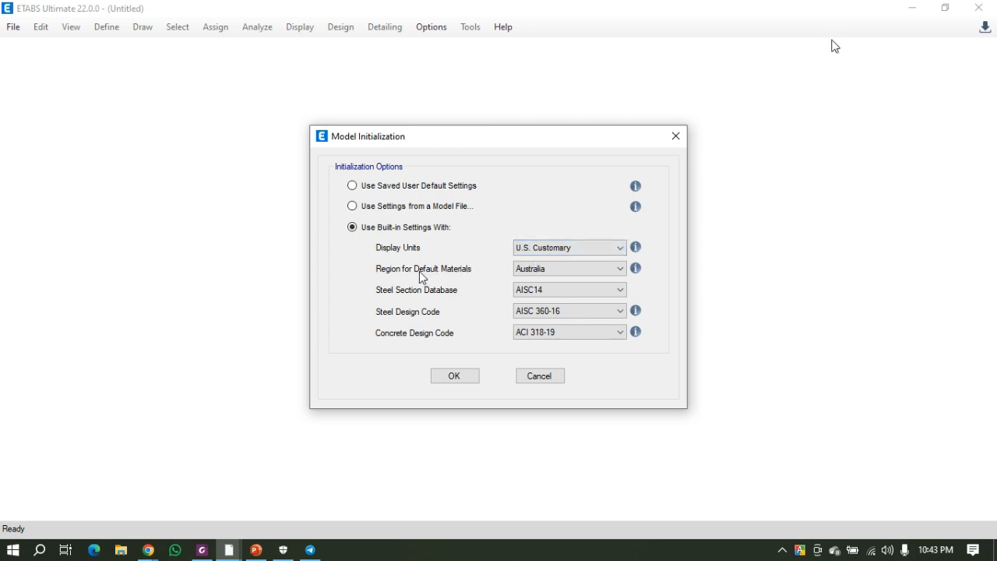
left_click(549, 267)
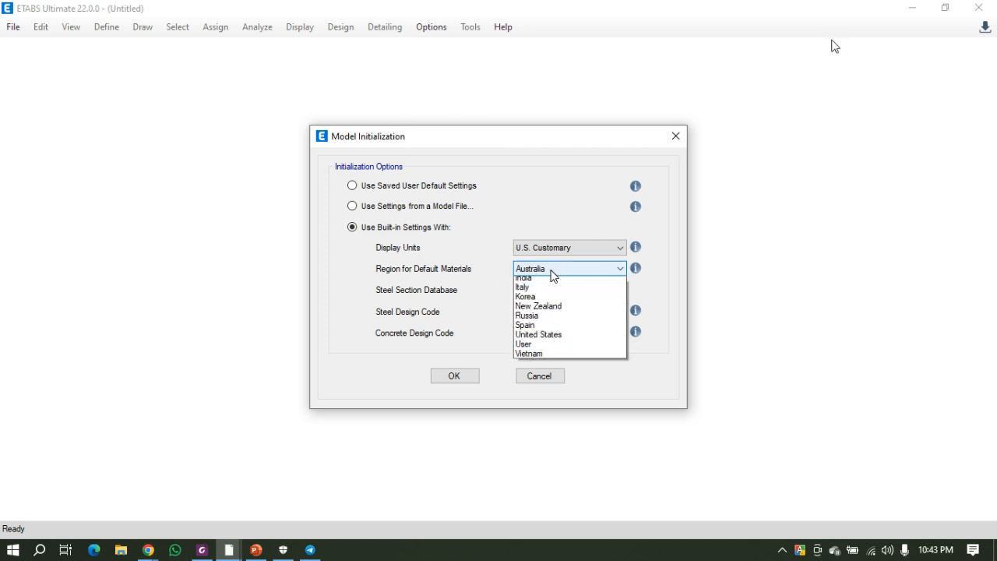
left_click(551, 274)
left_click(557, 271)
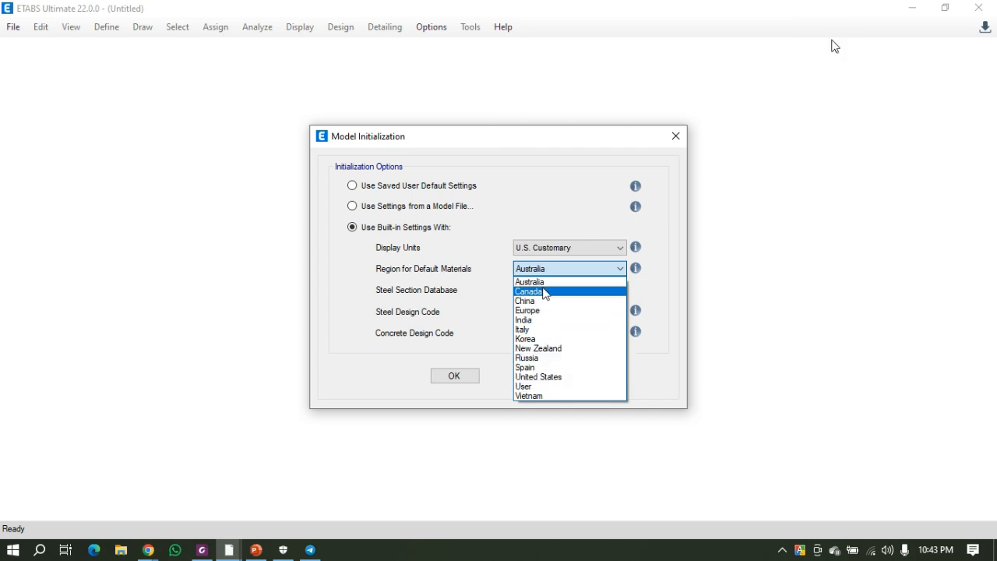
left_click(559, 377)
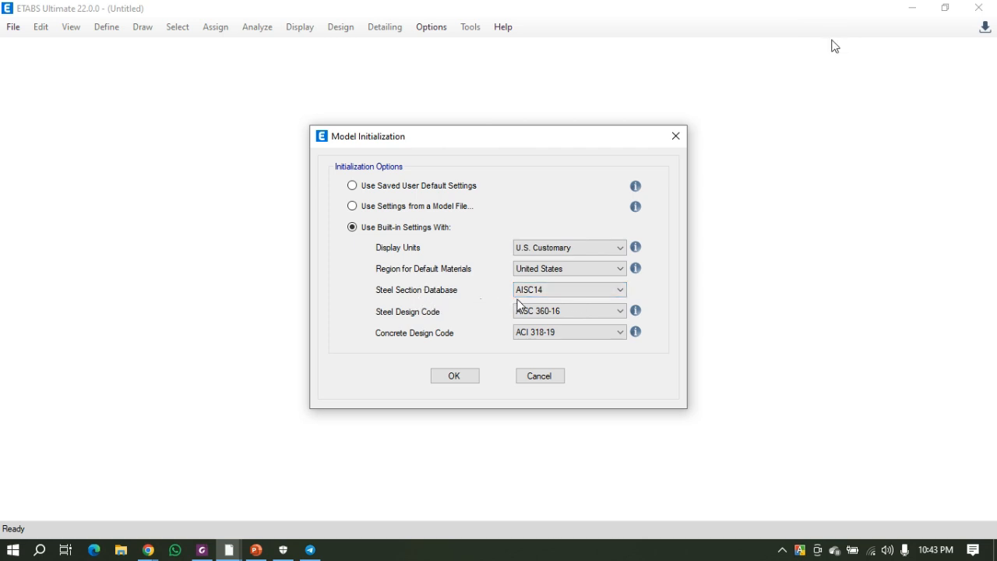
left_click(557, 289)
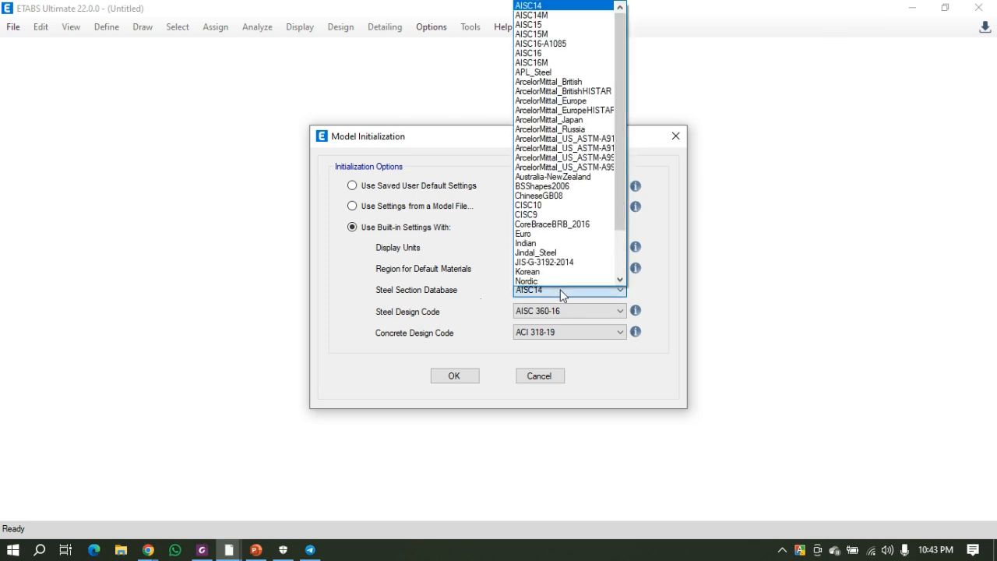
left_click(561, 292)
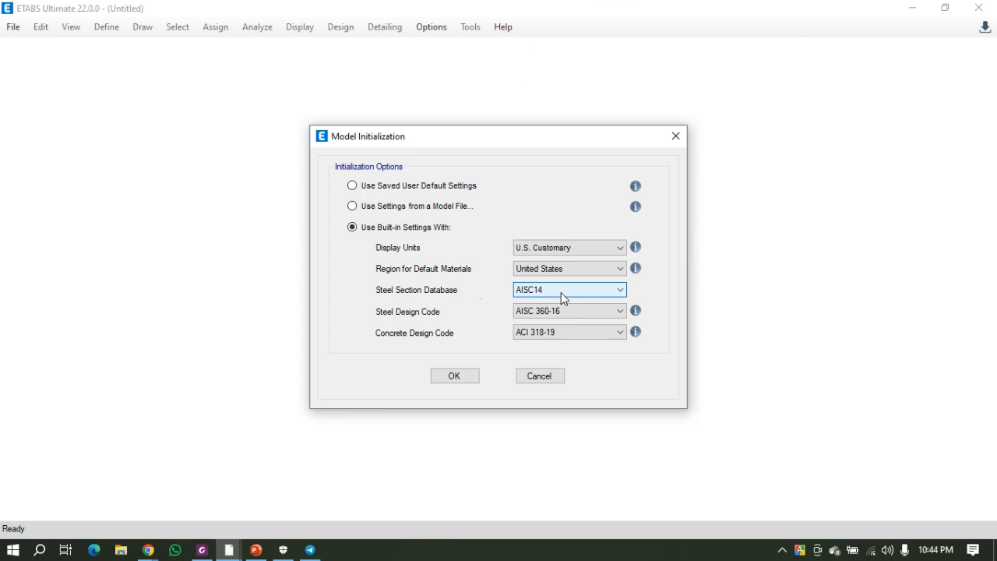
left_click(566, 294)
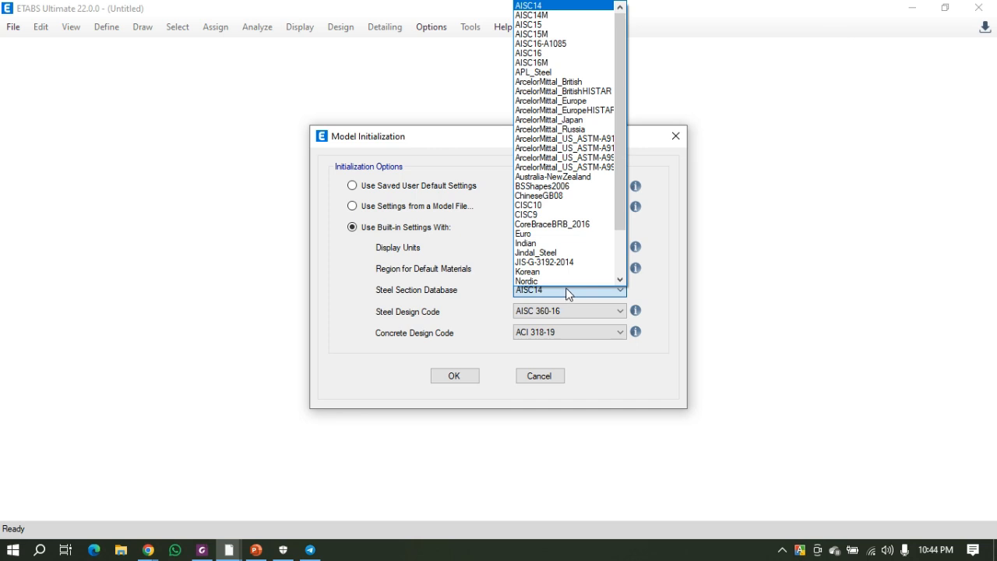
left_click(566, 290)
left_click(543, 312)
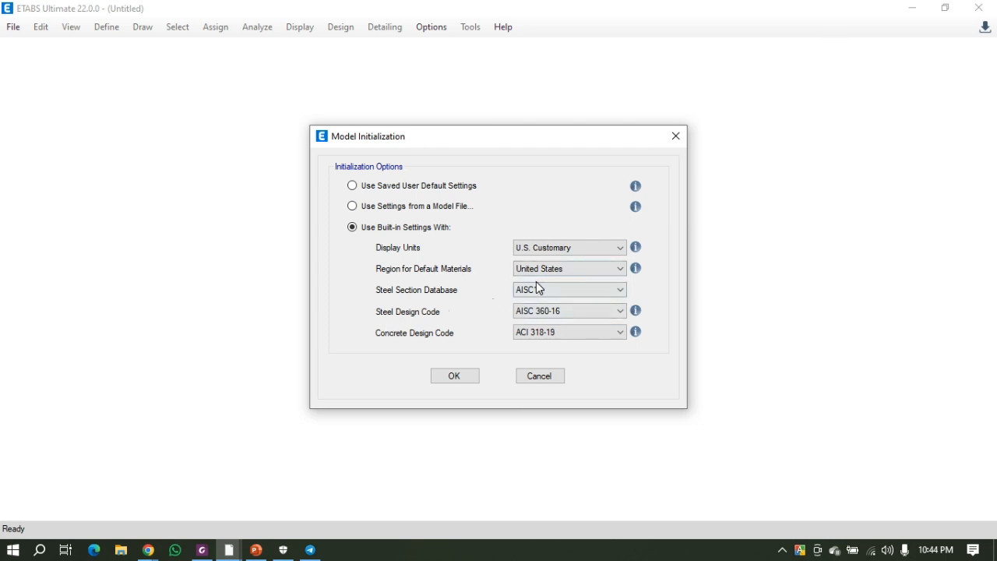
Set the concrete design code to ACI 318-08 and accept the model initialization settings.
left_click(593, 335)
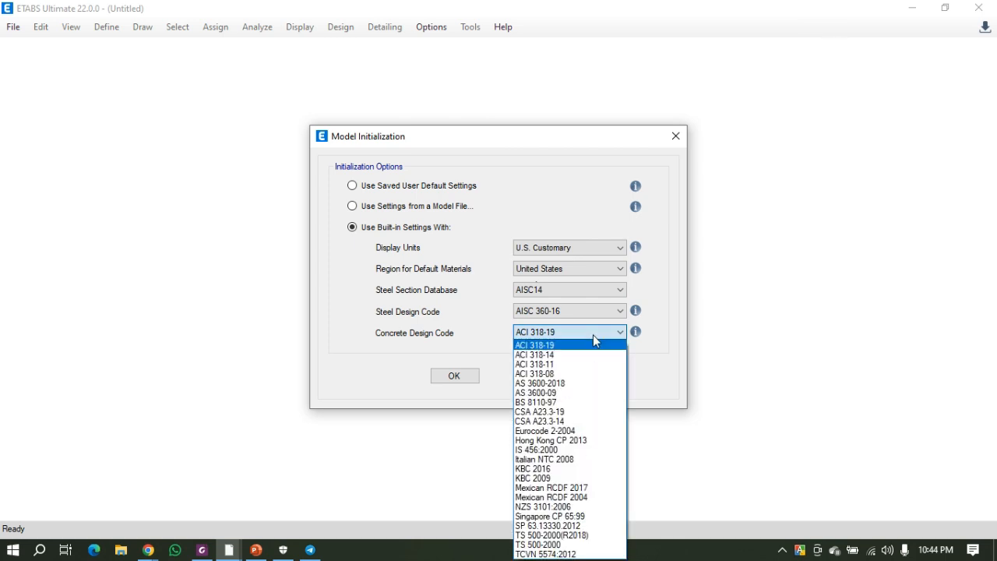
left_click(555, 372)
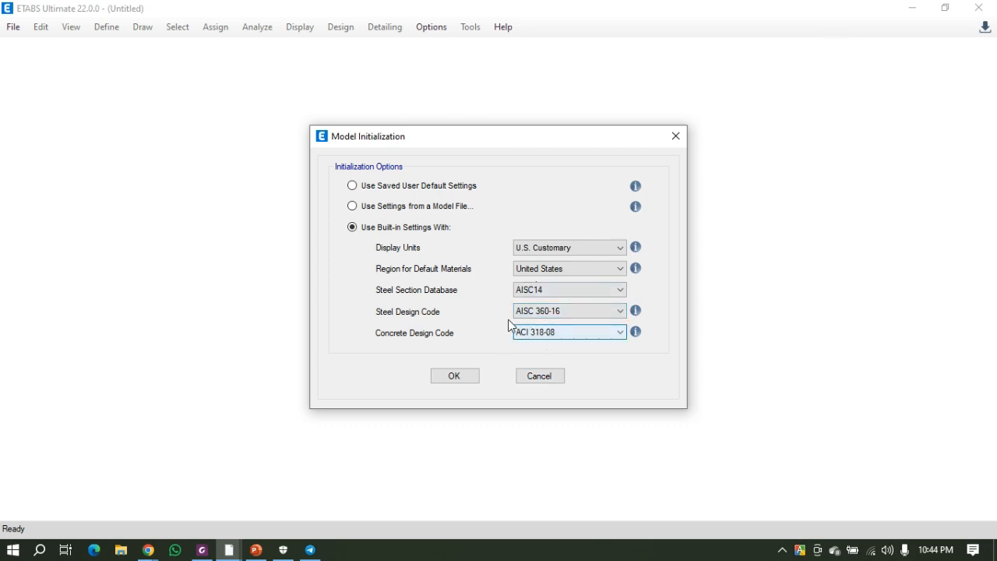
left_click(455, 375)
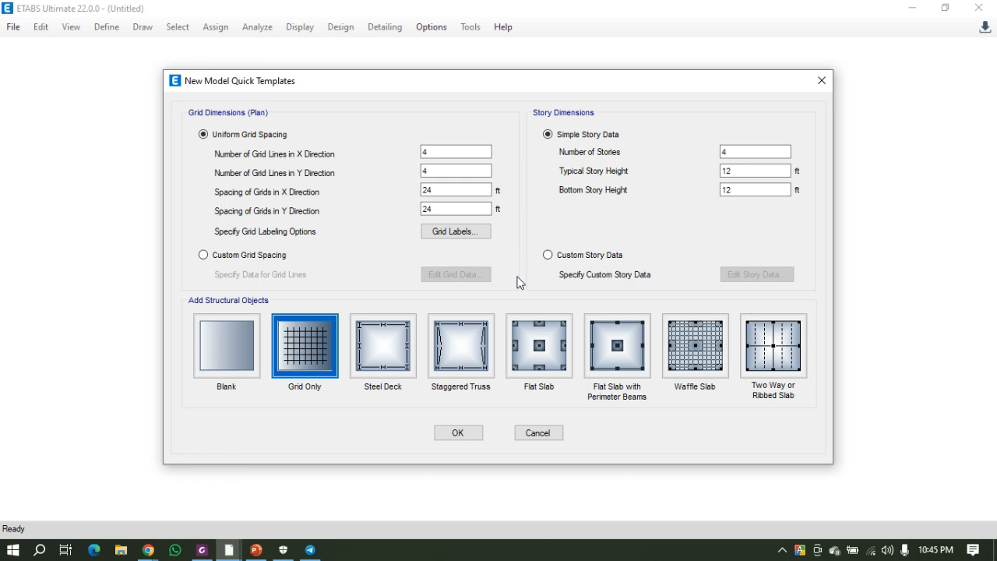
Create a Grid Only model with 4 grid lines in X and Y at 24 ft spacing and 4 stories of 12 ft.
left_click(433, 169)
left_click(436, 151)
left_click(460, 194)
left_click(468, 209)
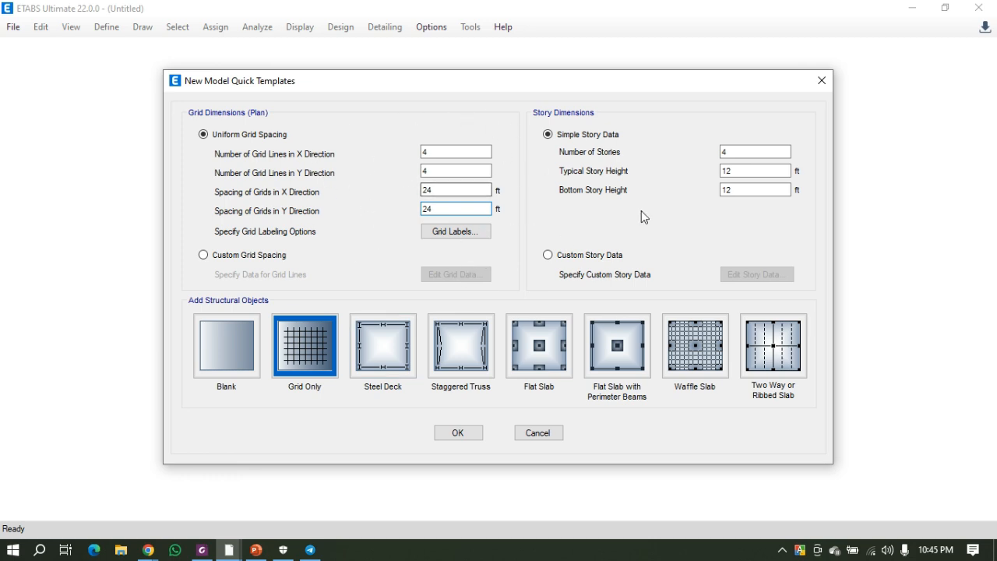
left_click(453, 435)
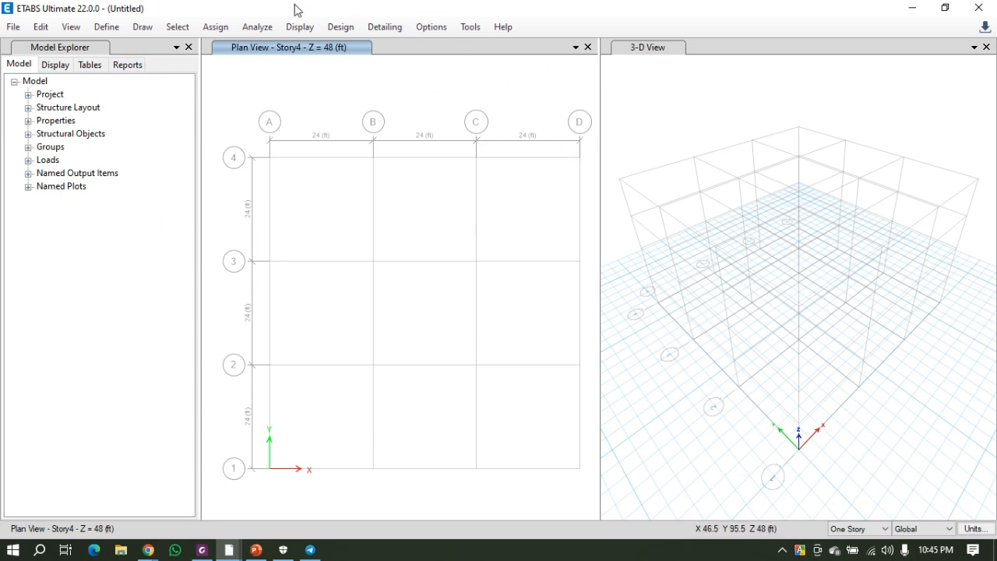
Reset the toolbars to their defaults and add the Define and Edit toolbars to the workspace.
left_click(425, 30)
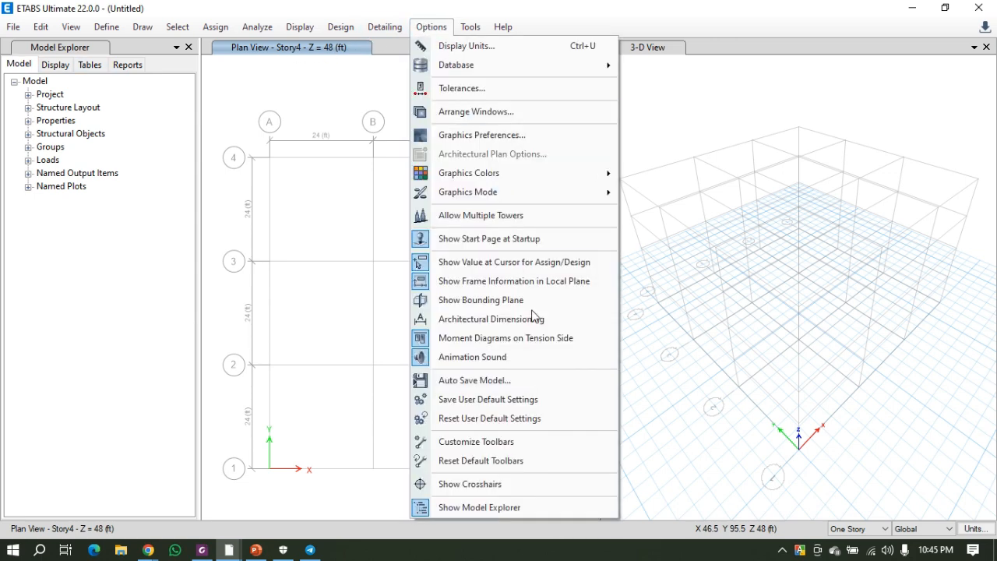
left_click(520, 461)
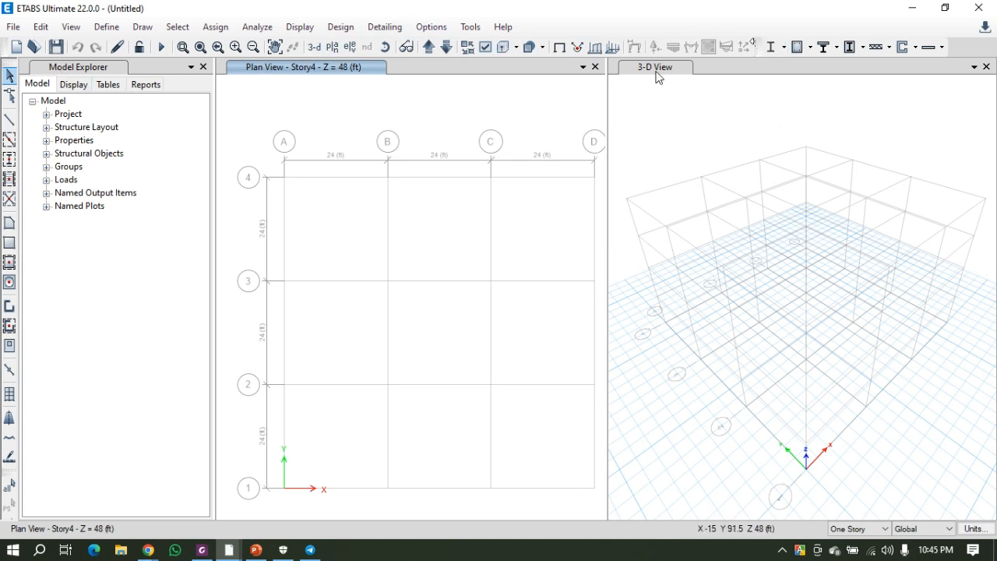
right_click(959, 50)
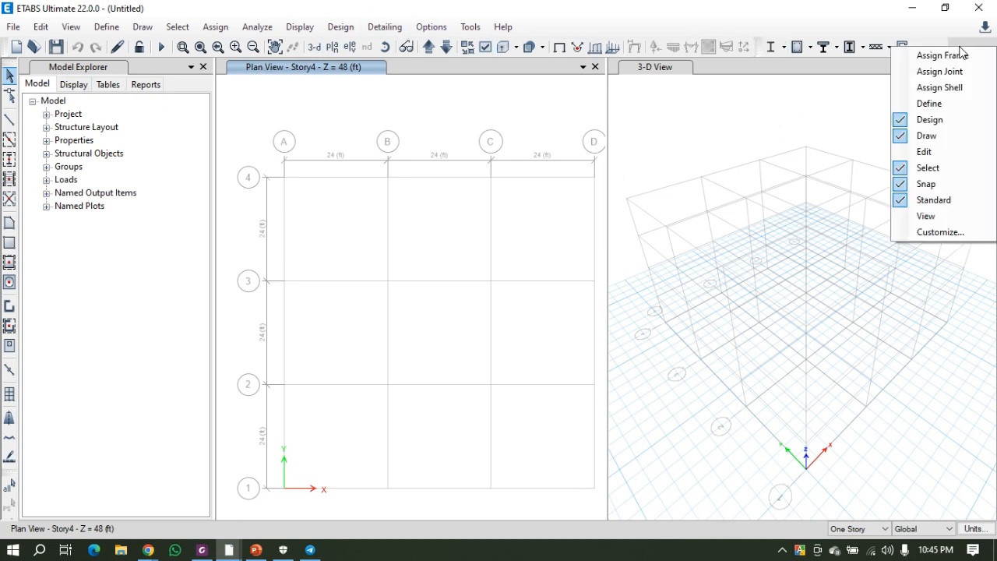
left_click(952, 104)
right_click(955, 49)
left_click(930, 154)
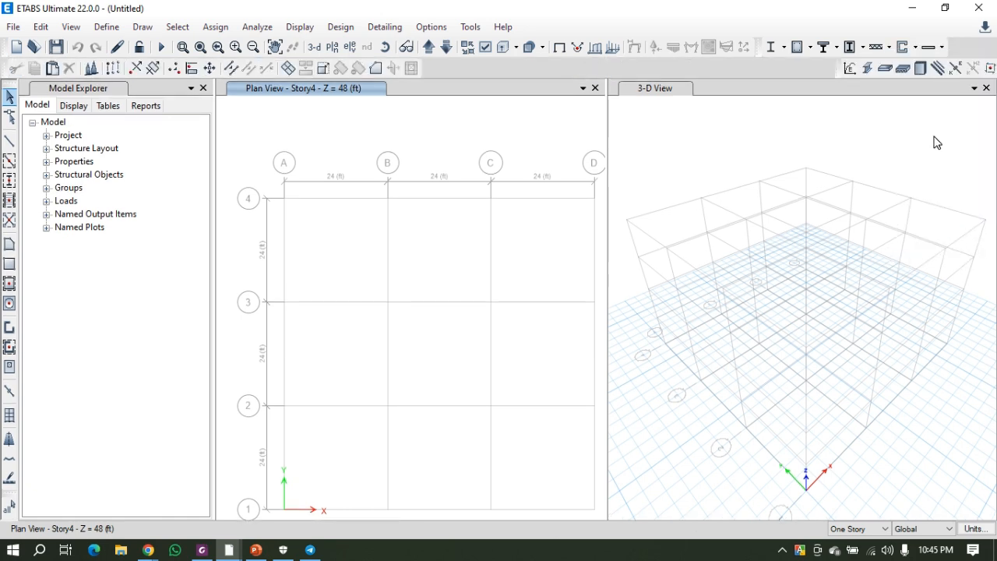
Add the Assign Shell, Assign Joint and Assign Frame toolbars, and move the Define toolbar beside the Edit toolbar.
right_click(965, 54)
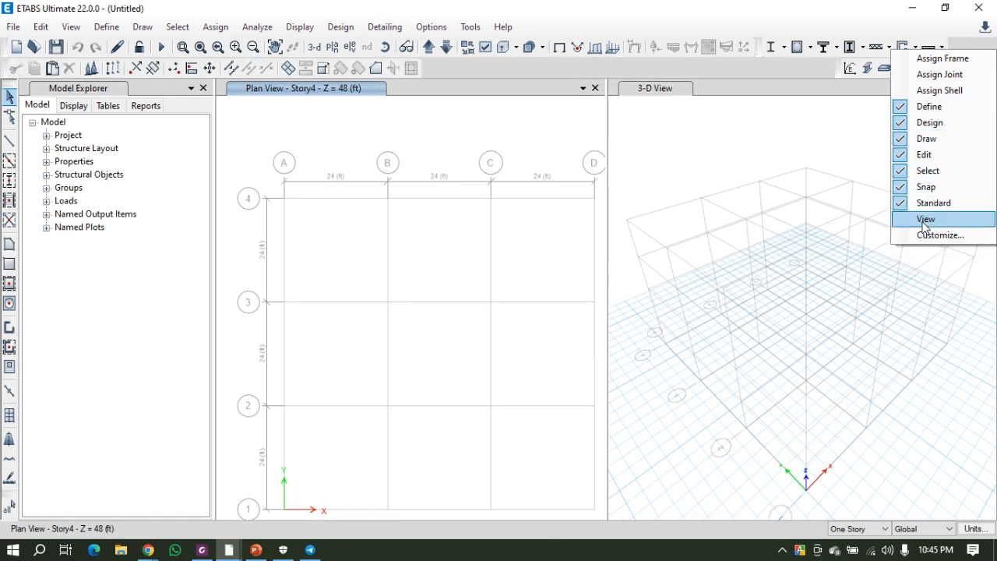
left_click(896, 92)
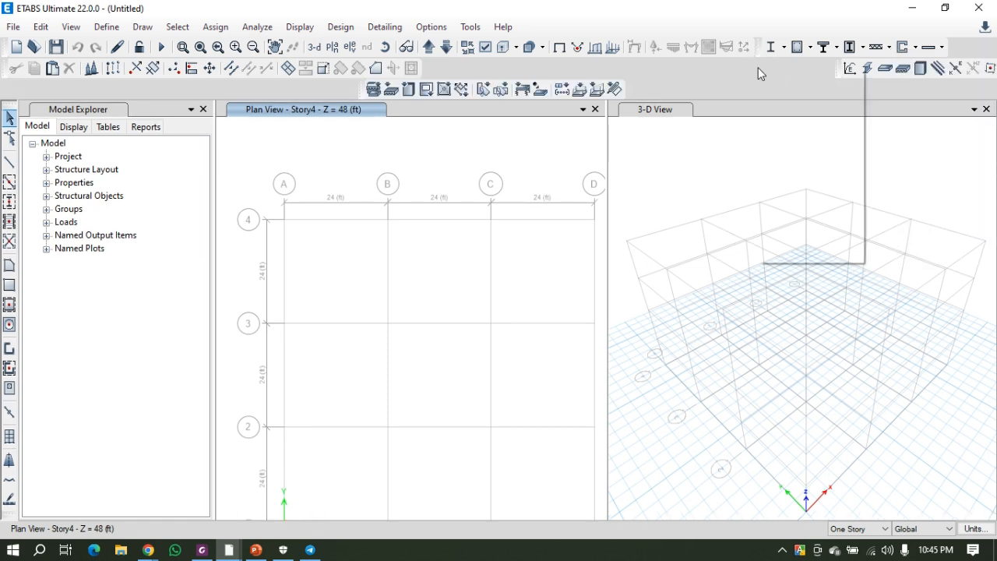
right_click(758, 67)
left_click(795, 93)
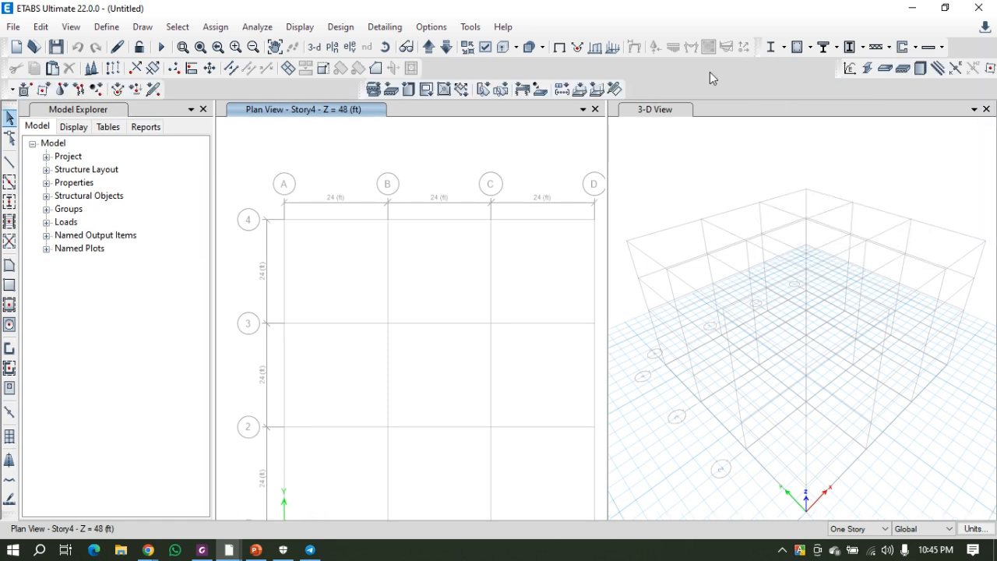
right_click(707, 72)
left_click(740, 79)
left_click_drag(825, 70, 426, 77)
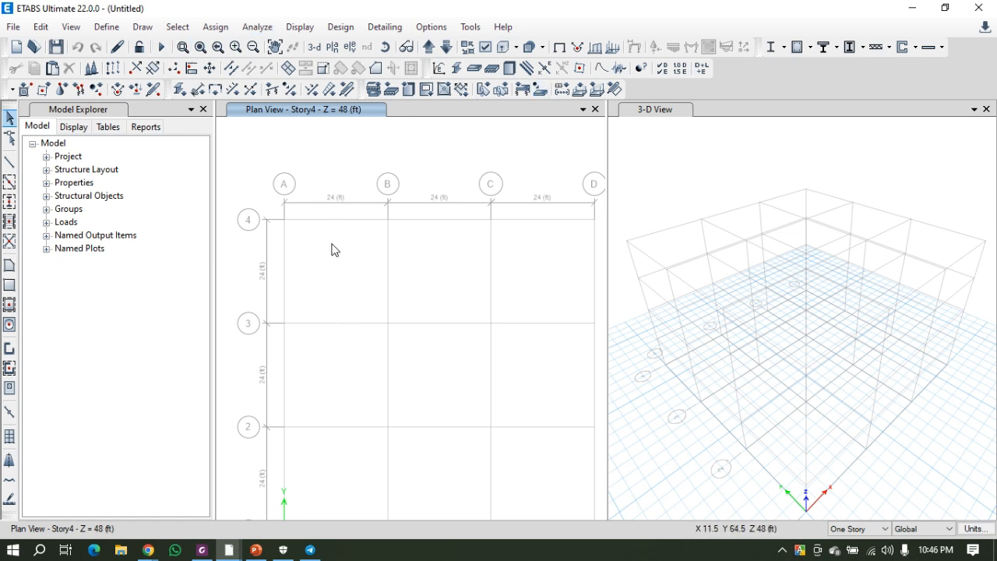
Examine the file formats available for importing and exporting the model, including DXF/DWG, and the picture capture options.
scroll(331, 221, "down", 5)
scroll(332, 258, "up", 5)
scroll(334, 265, "down", 4)
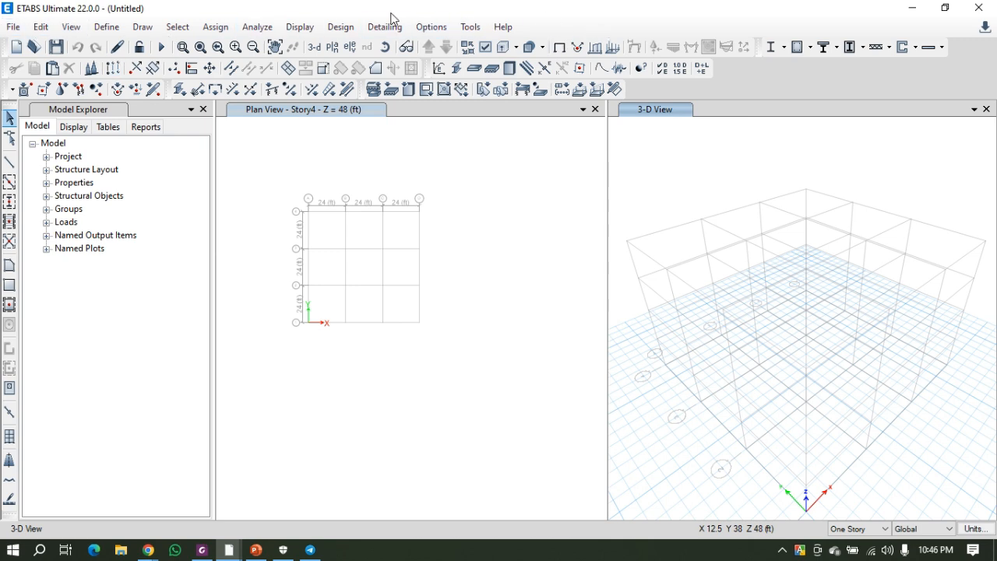
left_click(12, 27)
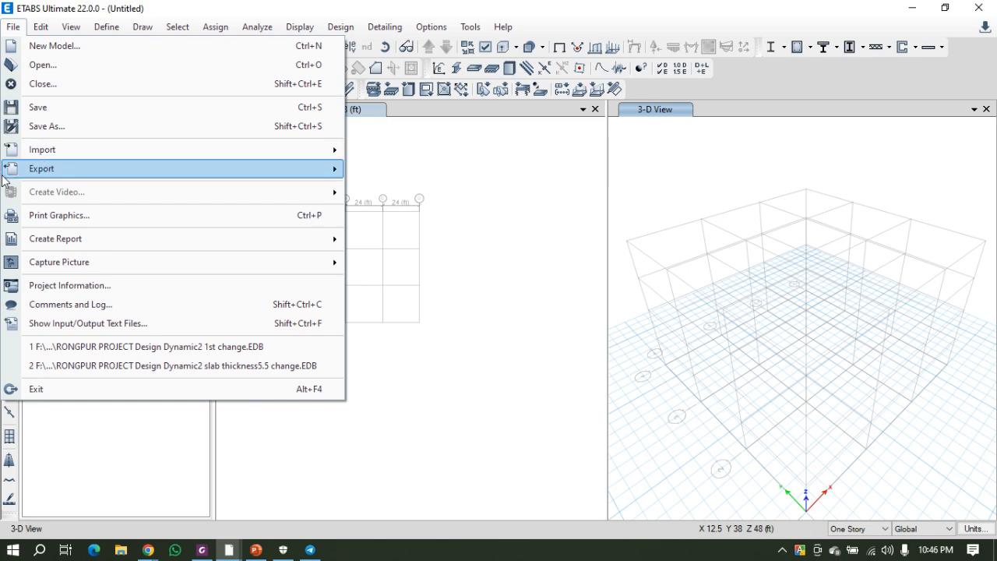
mouse_move(42, 178)
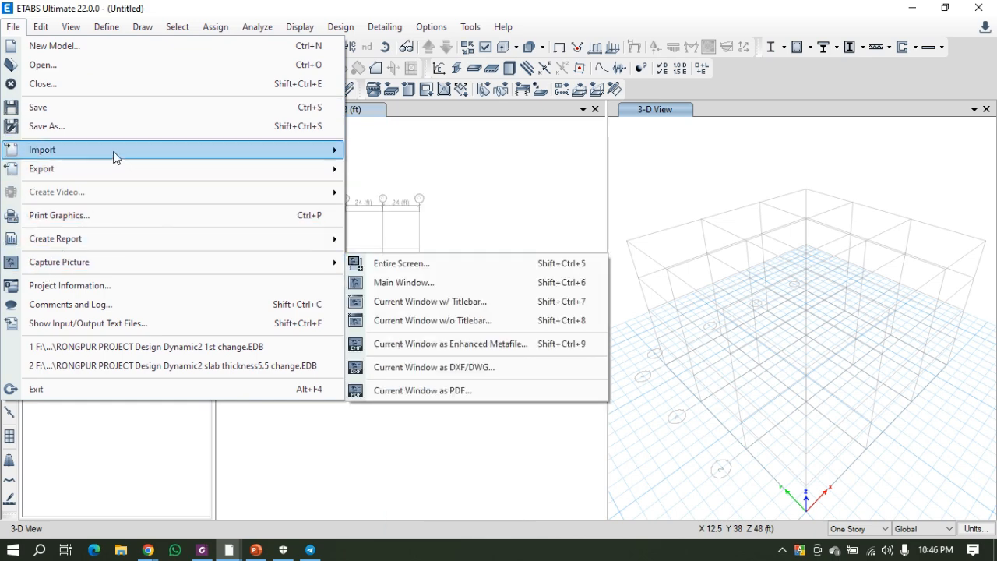
mouse_move(116, 150)
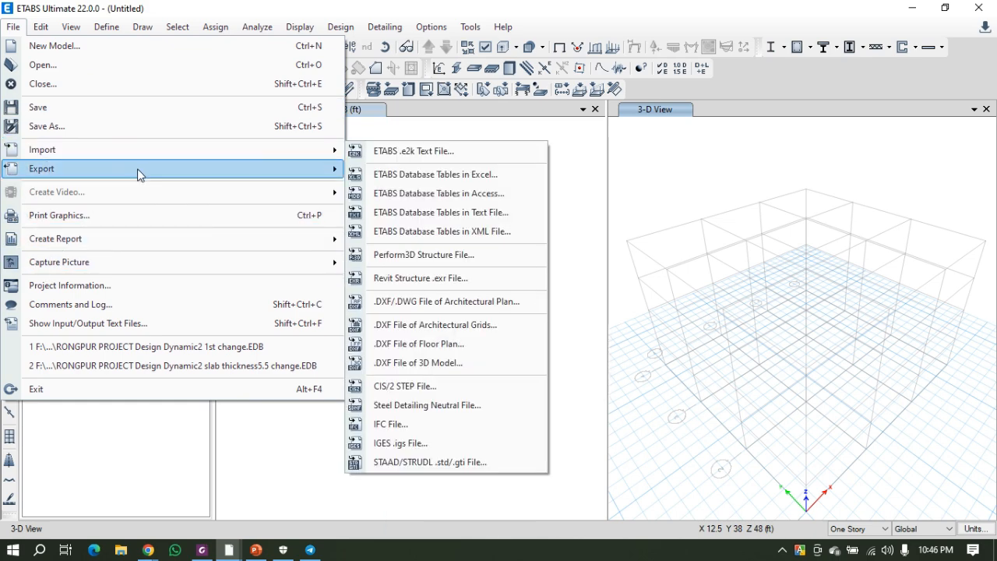
mouse_move(176, 163)
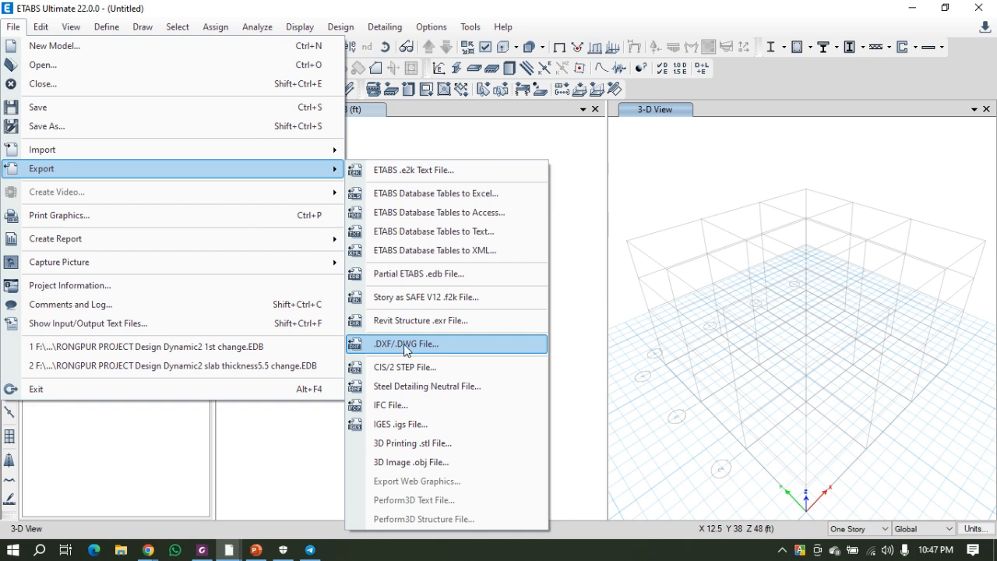
mouse_move(201, 148)
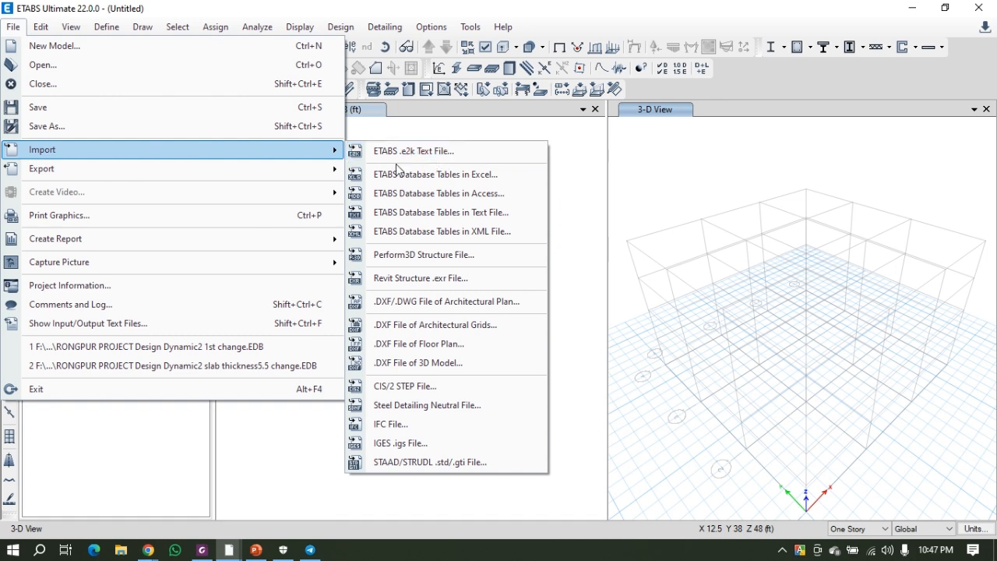
Switch to File Explorer from the desktop, look into the STUDY ZONE (D:) drive and return to This PC.
left_click(155, 551)
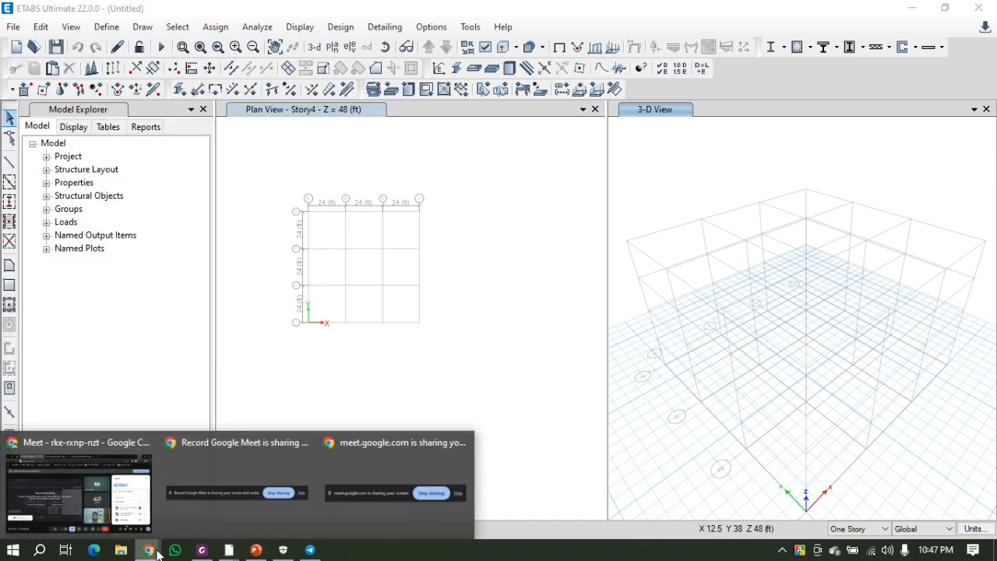
left_click(910, 8)
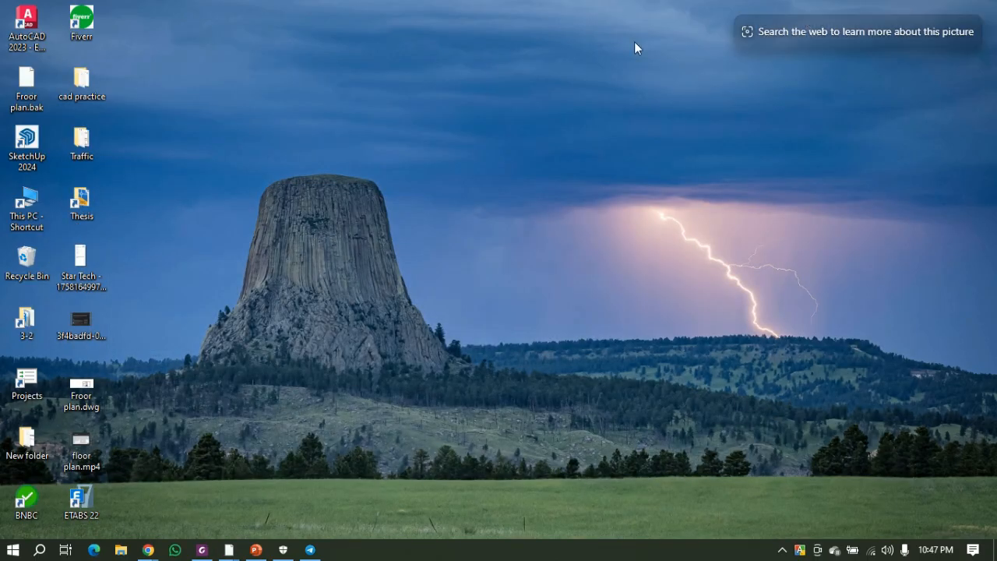
right_click(278, 185)
left_click(307, 226)
double_click(35, 217)
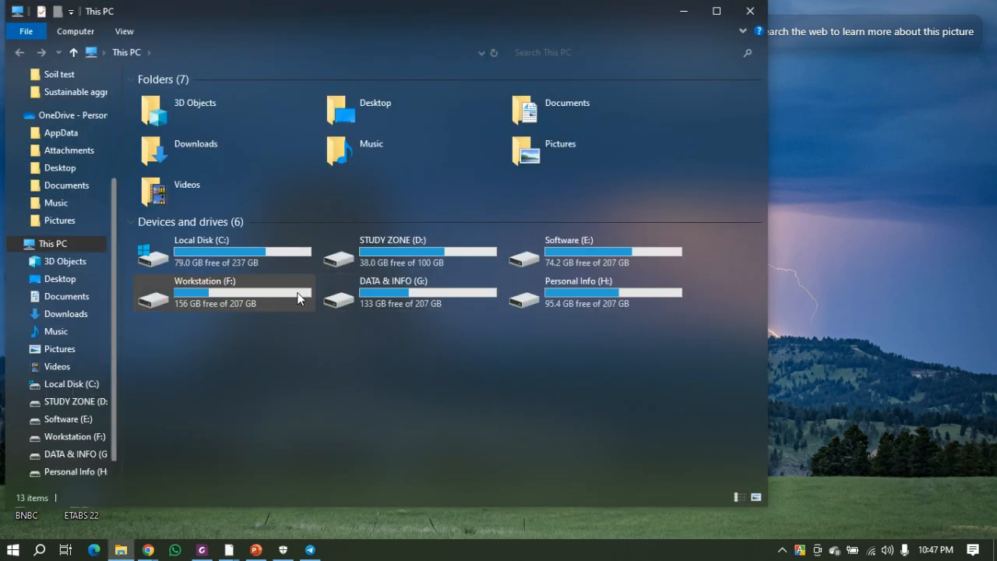
left_click(435, 251)
double_click(435, 253)
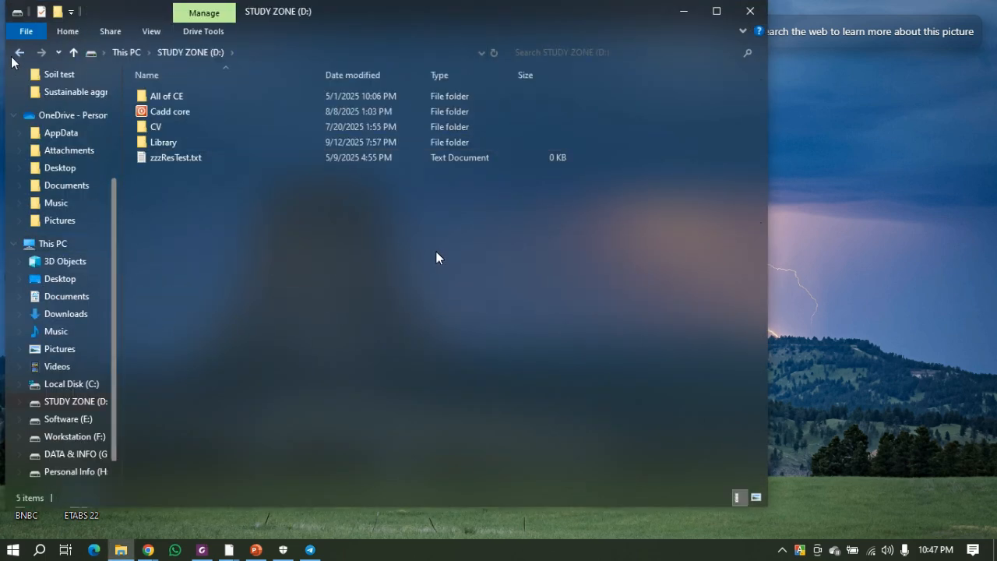
key("alt+Left")
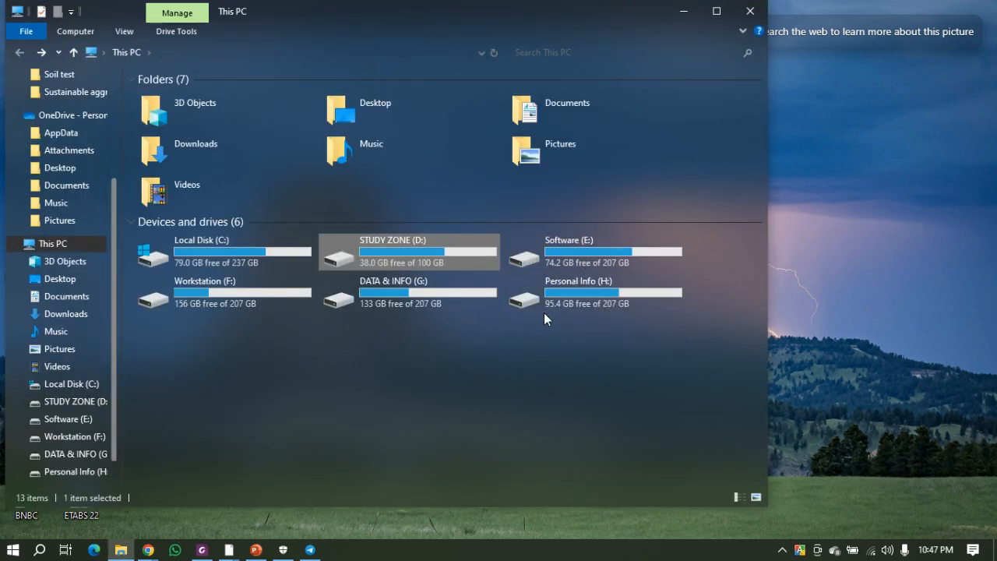
Browse Workstation (F:) > Projects > the client's folder > file 26.07.25 > etabs > Analysis > 1st analysis to view the saved ETABS files.
double_click(270, 303)
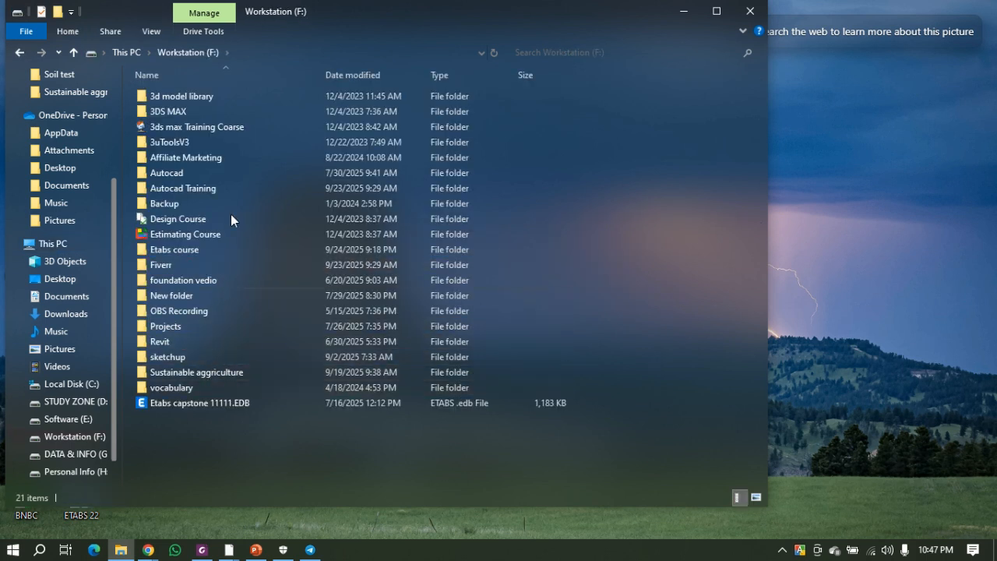
double_click(182, 324)
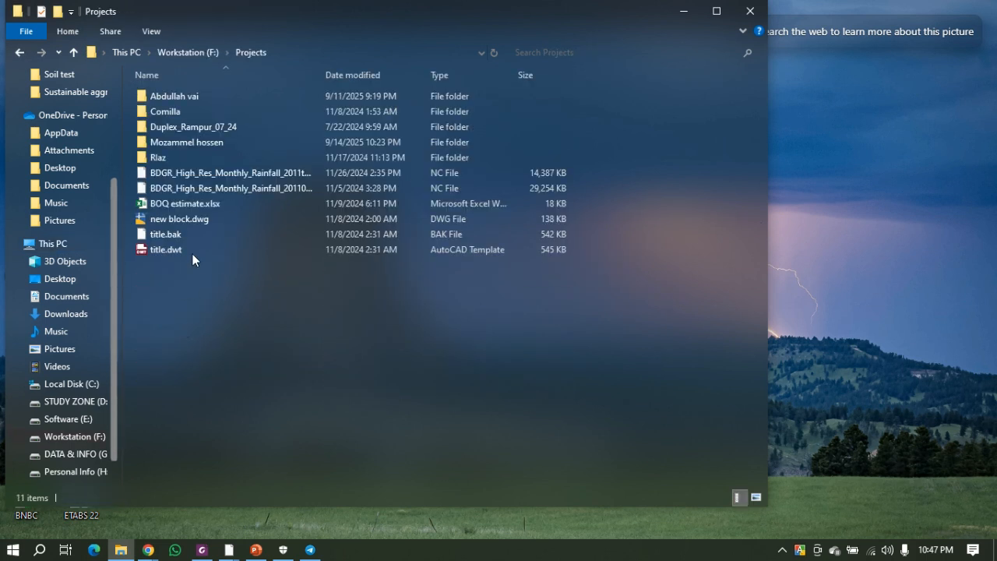
double_click(209, 141)
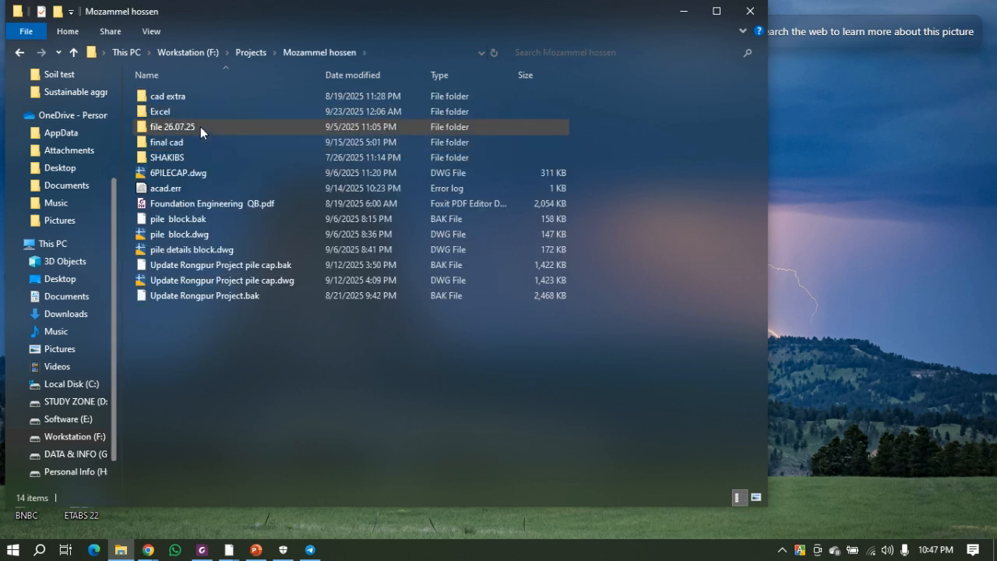
double_click(200, 127)
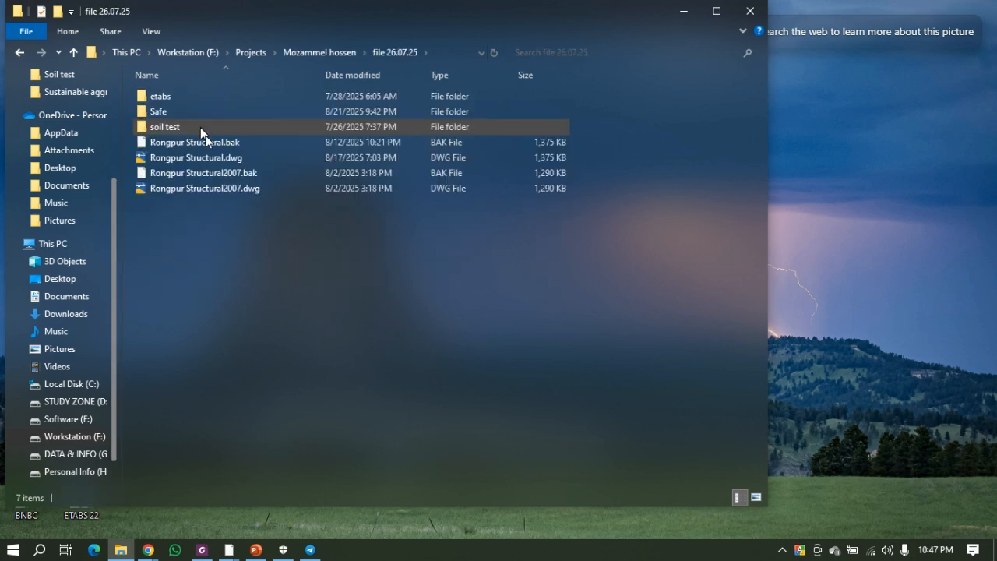
double_click(151, 97)
double_click(180, 97)
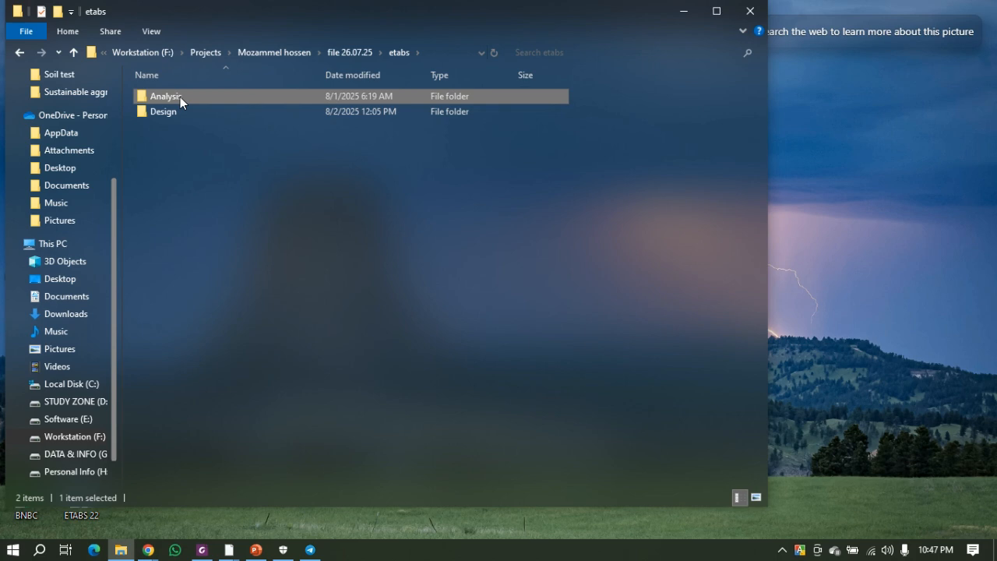
double_click(180, 99)
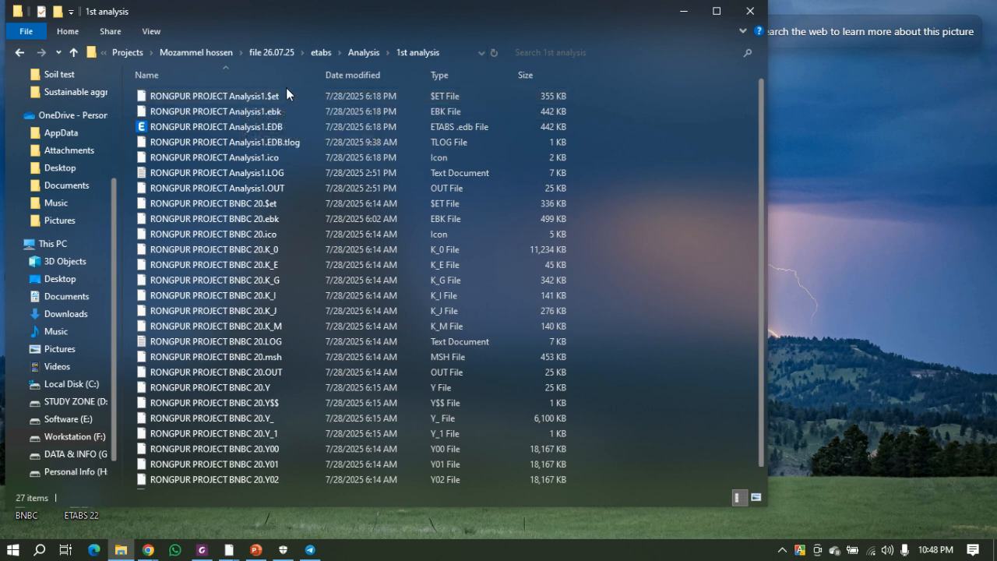
Minimize File Explorer, switch back to the untitled ETABS model and make its 3-D view active.
left_click(684, 11)
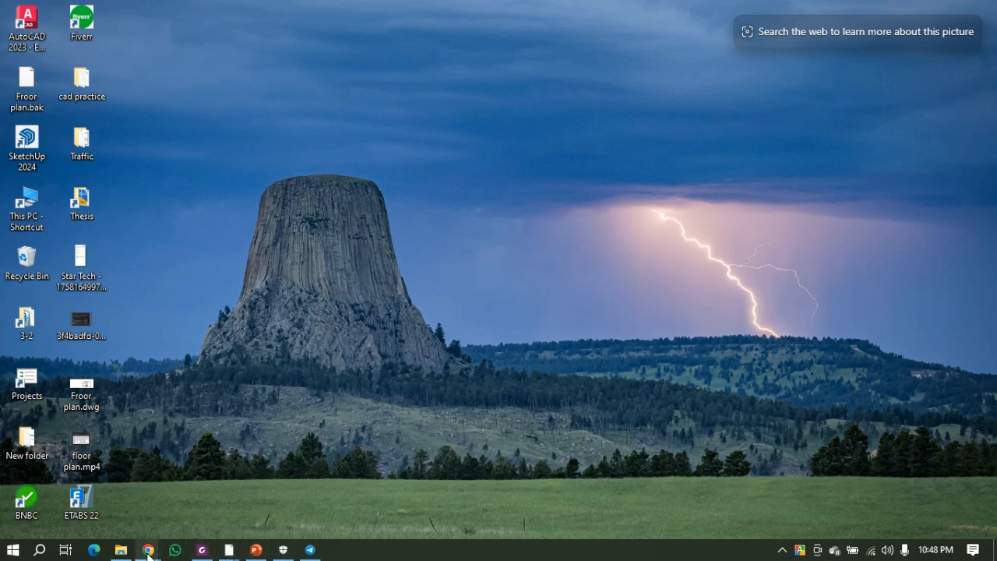
mouse_move(148, 549)
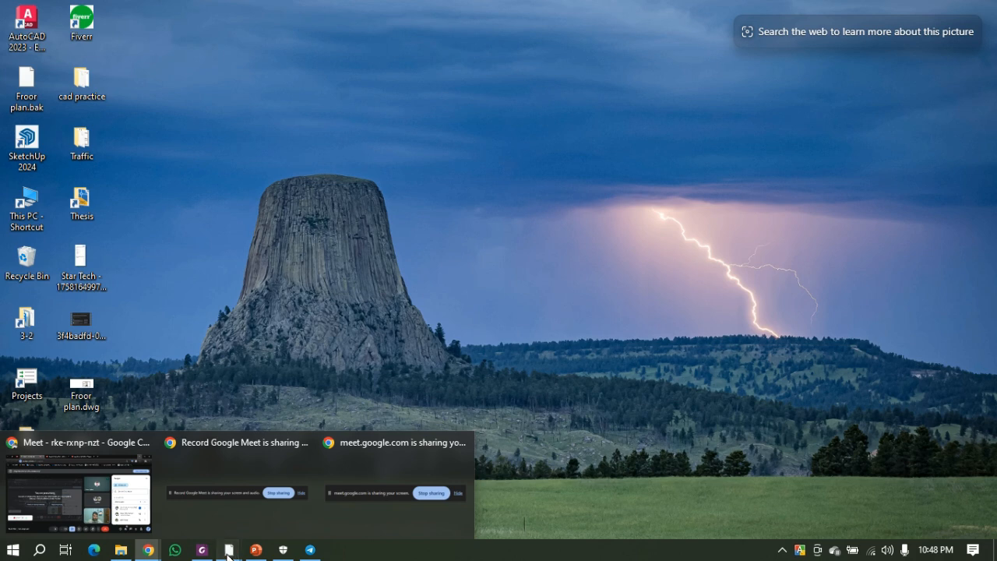
mouse_move(229, 550)
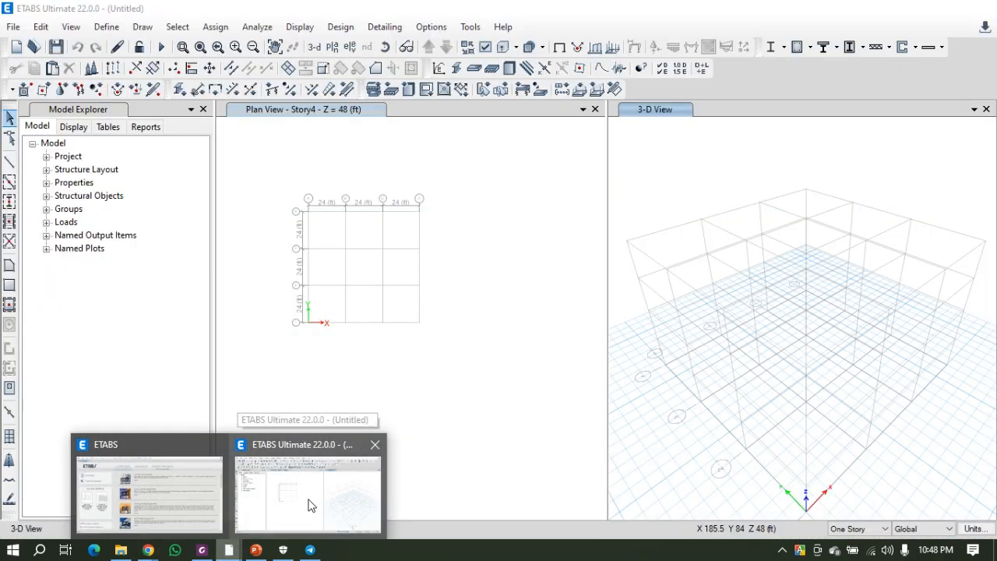
left_click(310, 505)
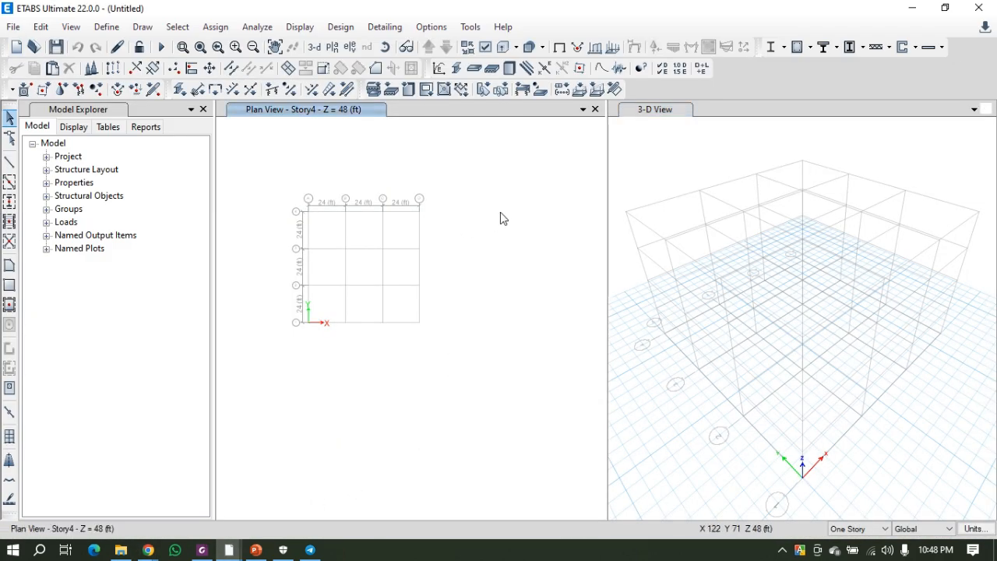
left_click(654, 109)
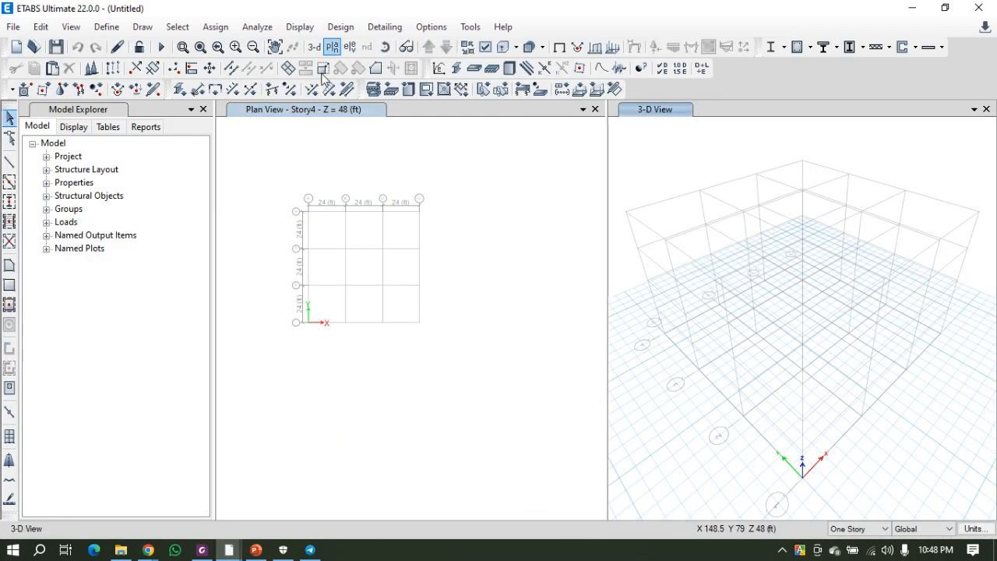
Review the model export formats and the editing commands for grids, joints, frames and shells.
left_click(13, 27)
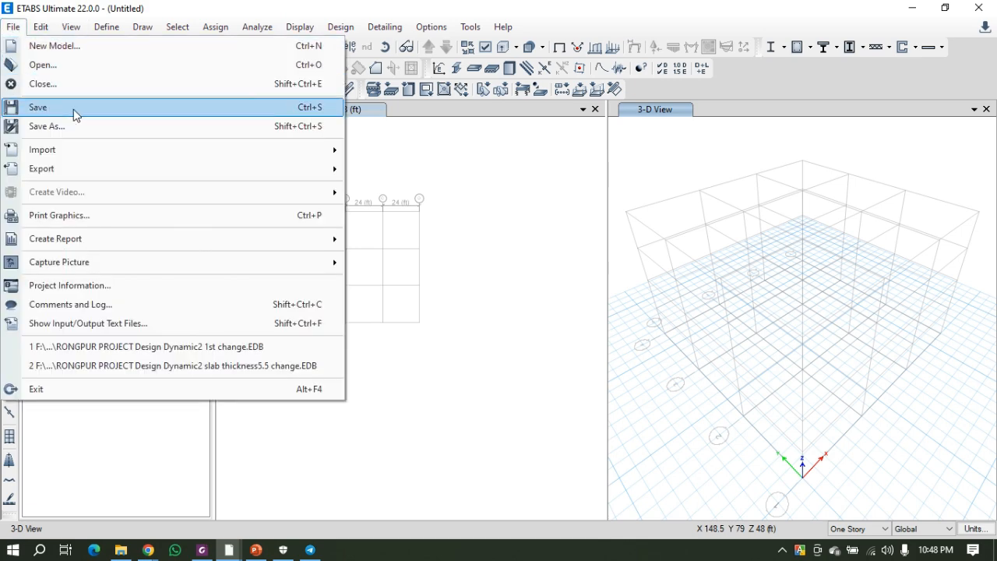
mouse_move(310, 171)
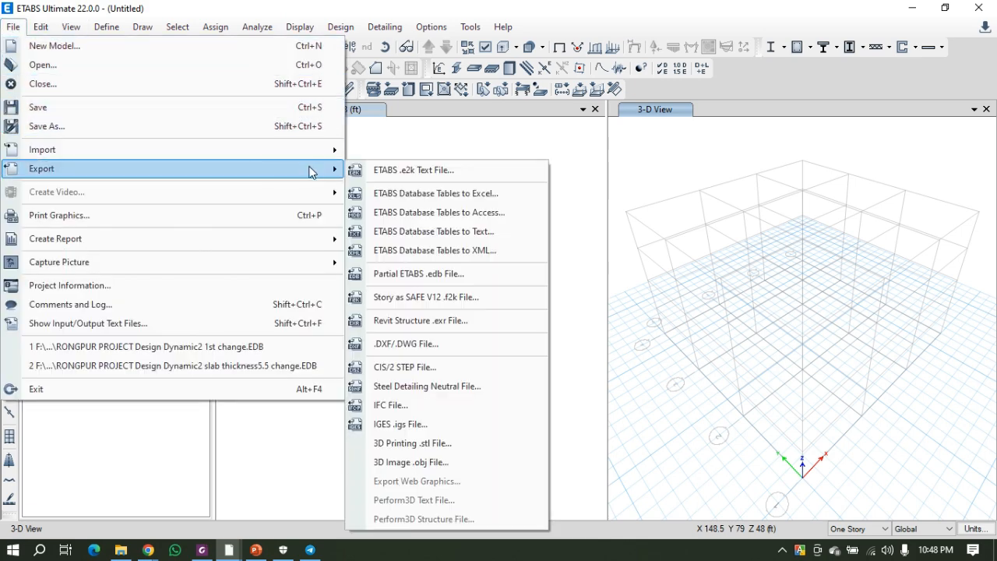
left_click(465, 7)
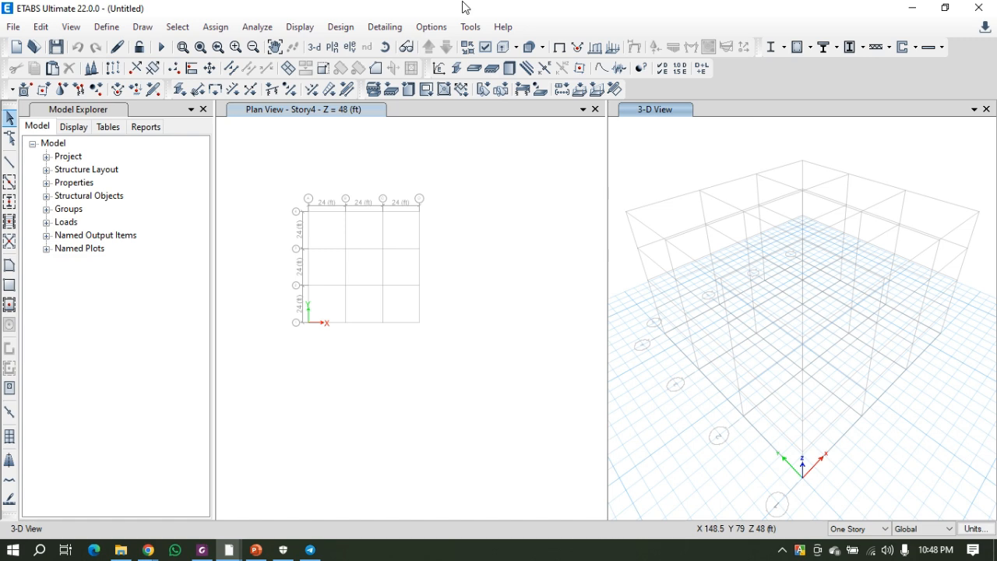
left_click(493, 24)
left_click(489, 11)
left_click(39, 28)
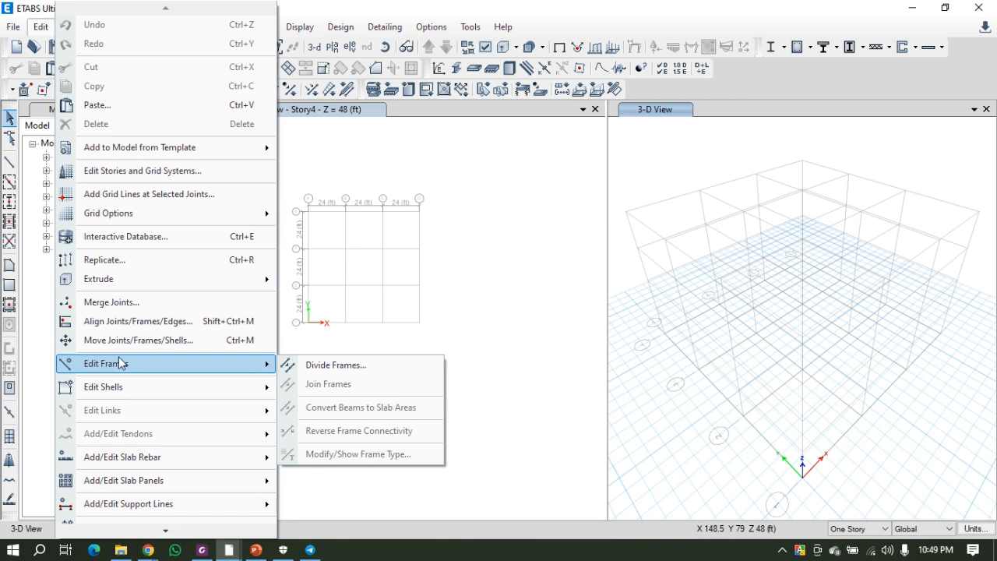
mouse_move(162, 390)
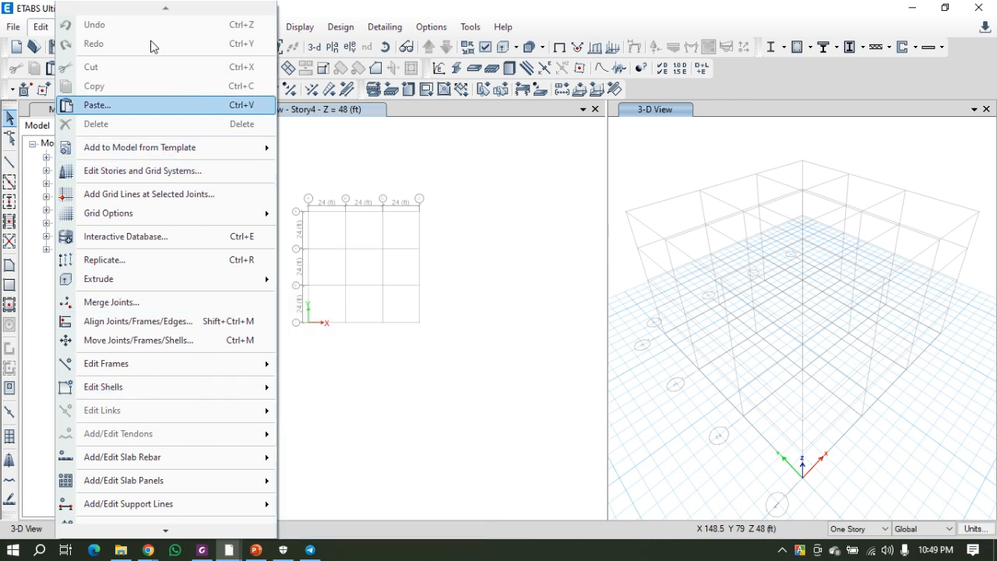
left_click(497, 267)
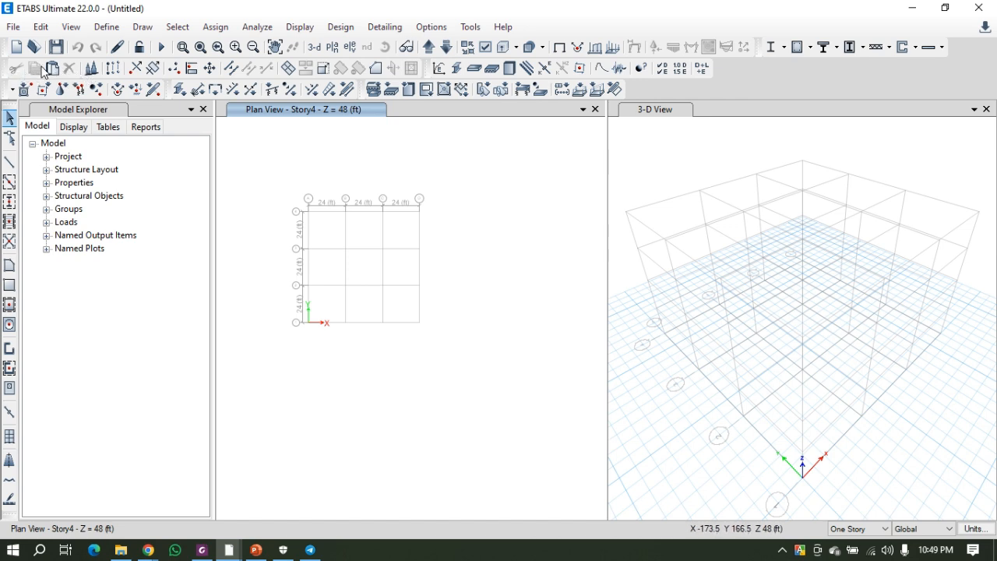
Open the Replicate command and review its Linear, Radial, Mirror and Story options.
left_click(113, 68)
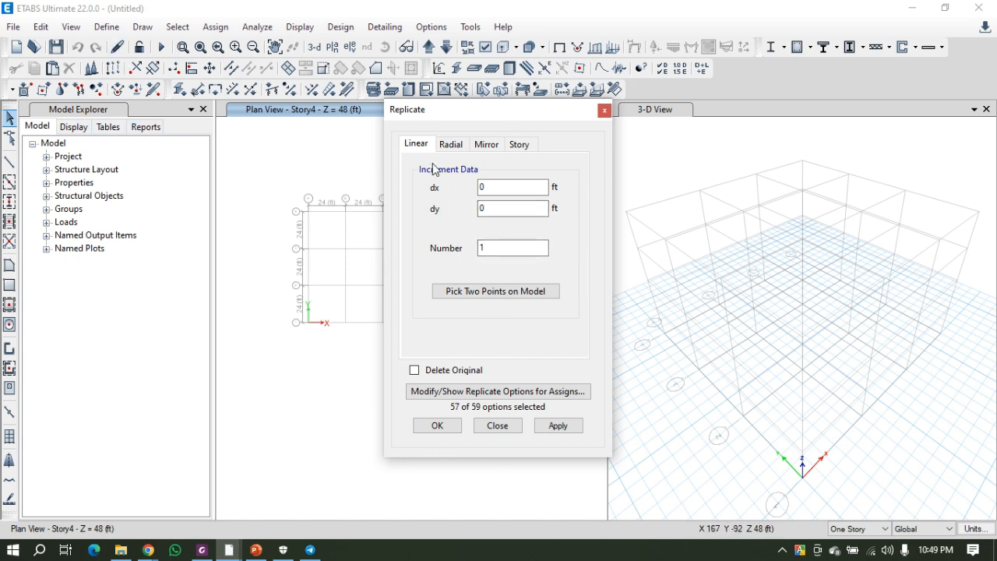
left_click(458, 147)
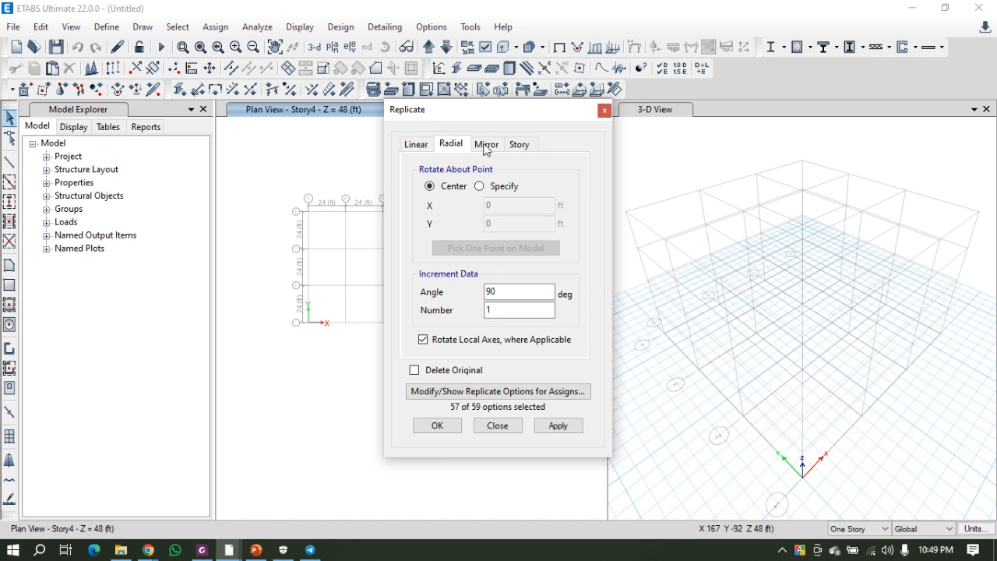
left_click(489, 147)
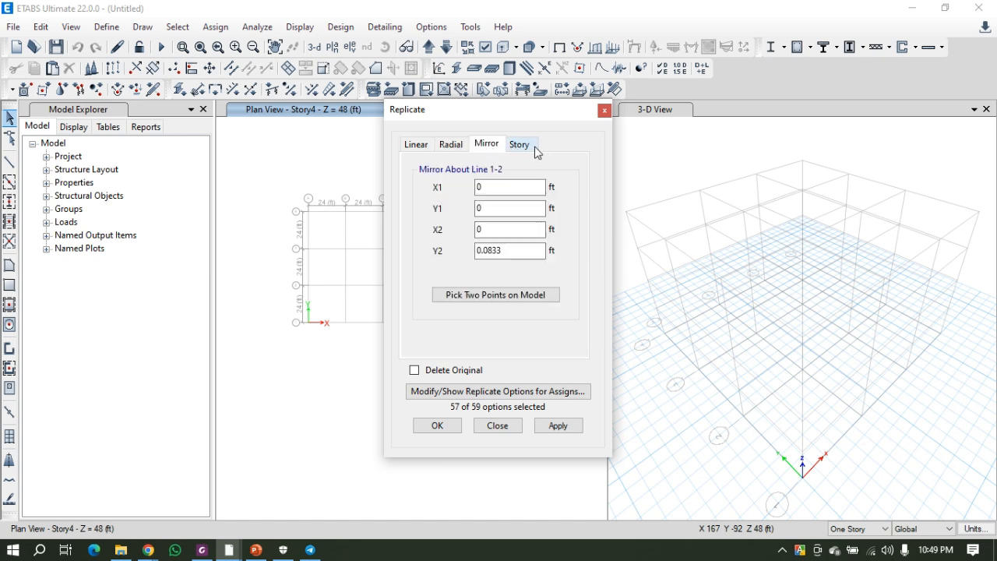
left_click(534, 150)
left_click(419, 147)
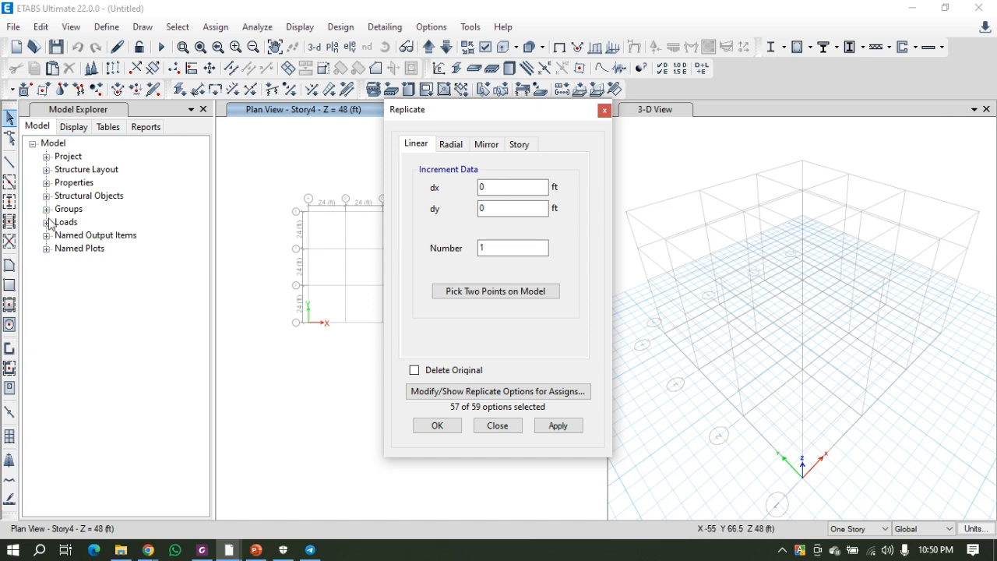
Draw a straight A-LatBm frame from grid point A-4 to A-3 in the Story4 plan and select it.
left_click(9, 163)
scroll(329, 227, "up", 5)
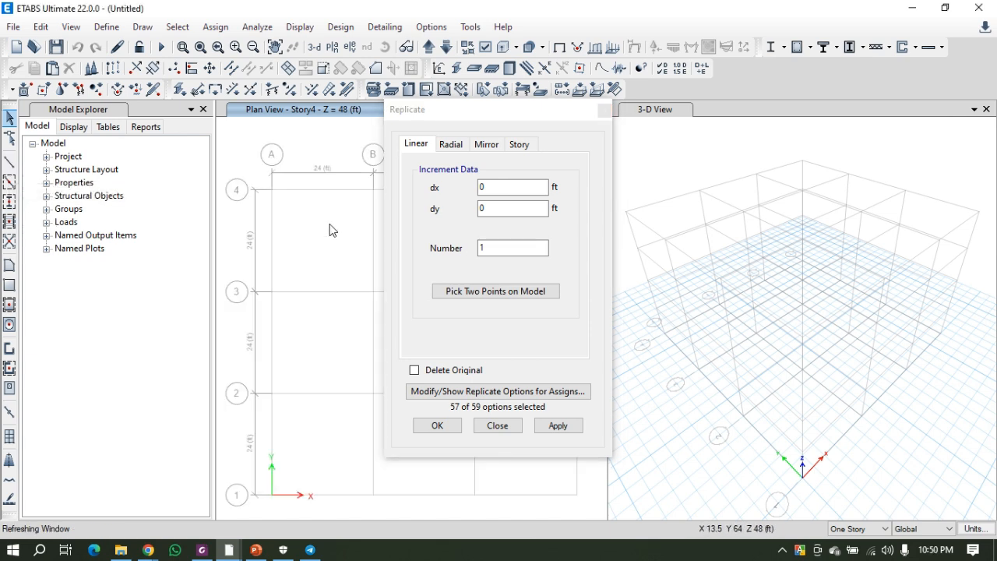
left_click(272, 189)
left_click(273, 293)
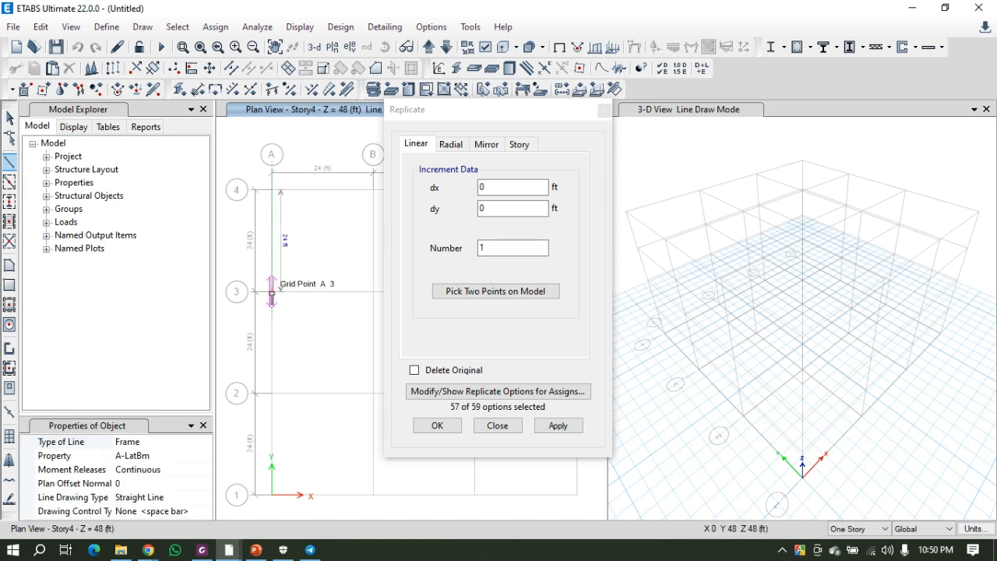
key("Escape")
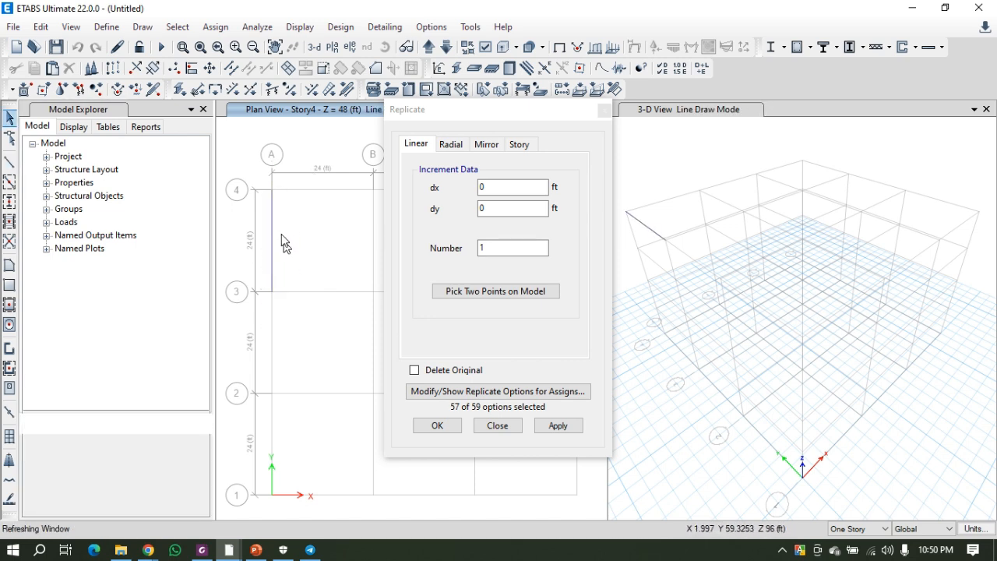
left_click(276, 238)
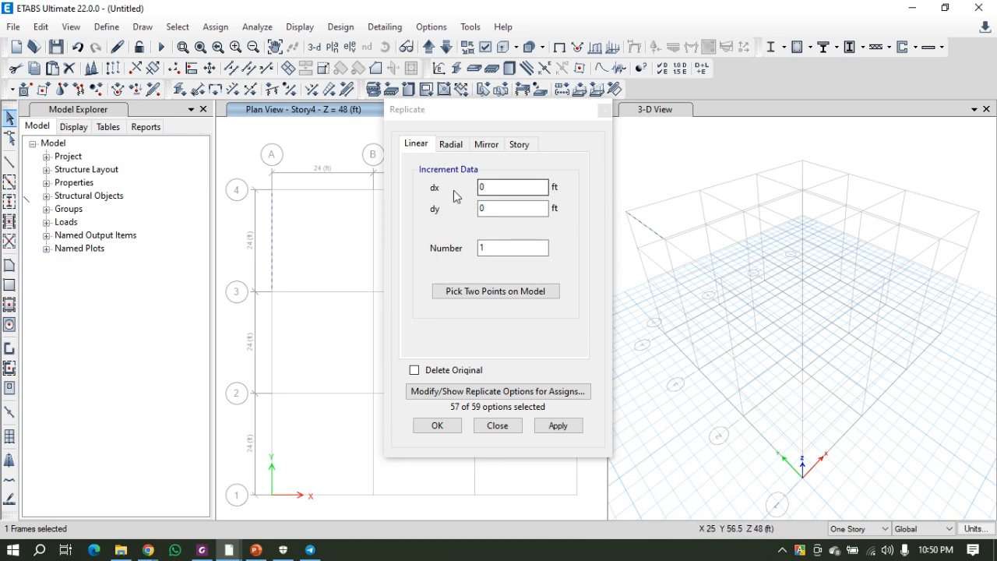
Move the Replicate dialog clear of the plan and pick grid points A-4 and B-4 as the linear increment, giving dx 24 ft and dy 0.
left_click_drag(445, 114, 644, 82)
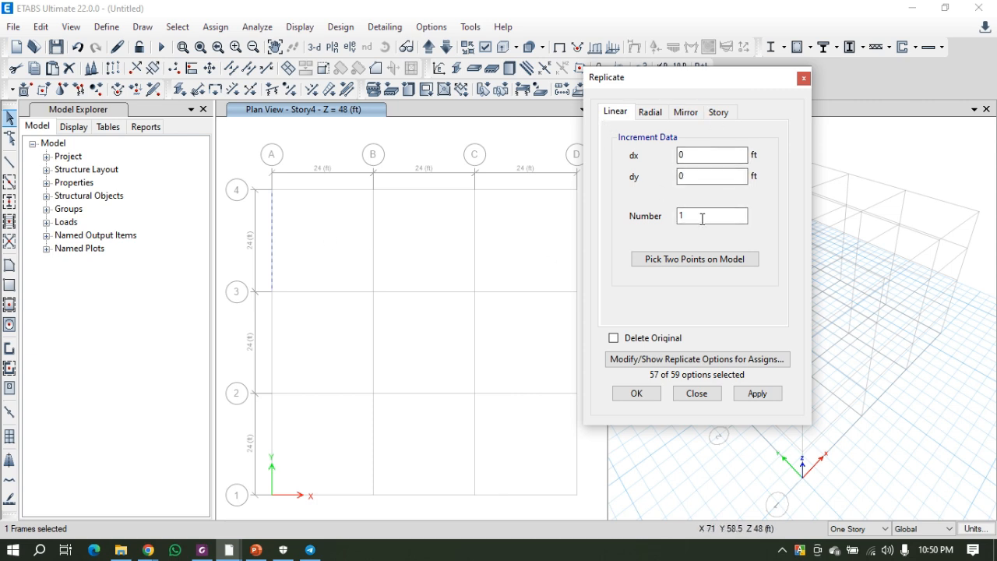
left_click(659, 263)
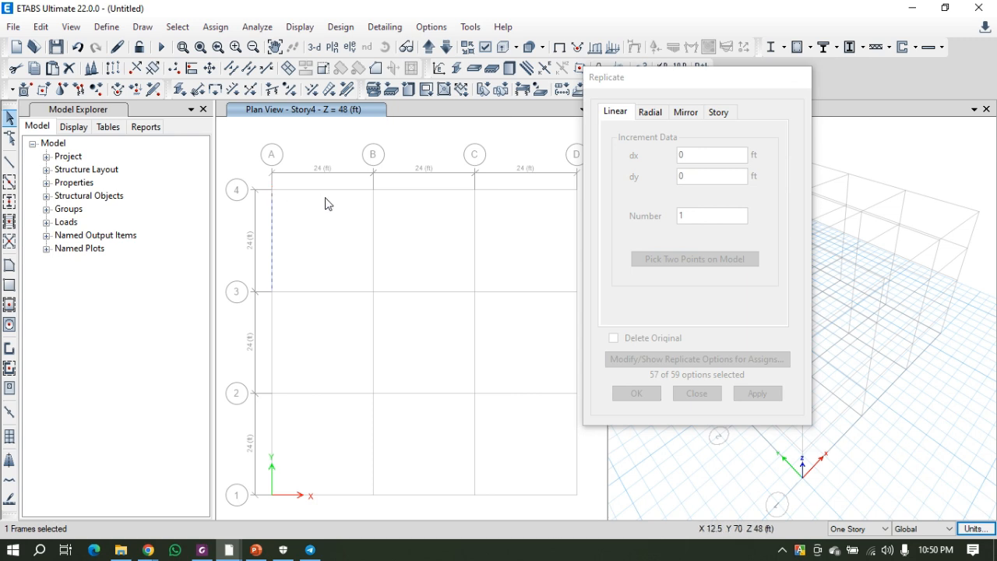
left_click(660, 93)
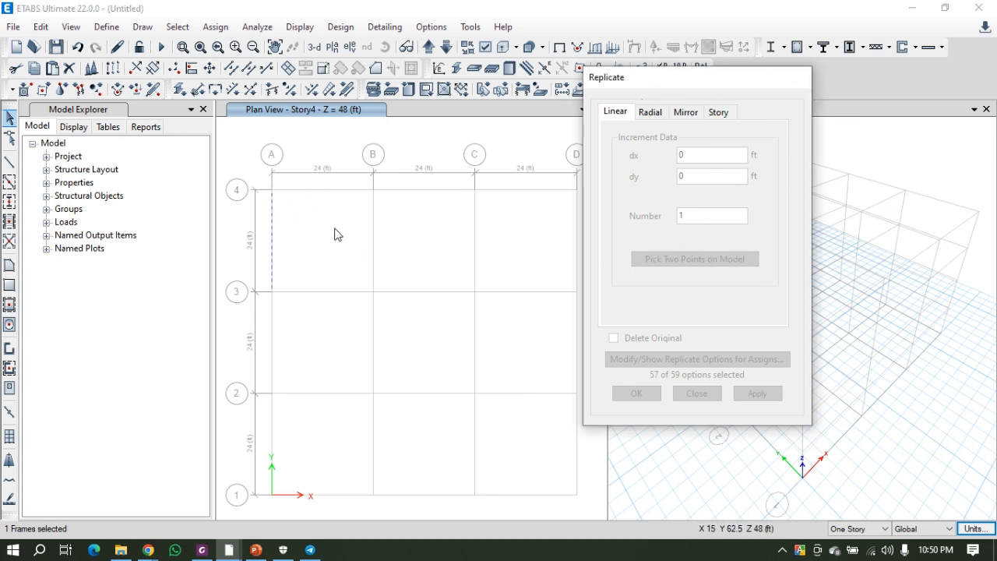
left_click(272, 189)
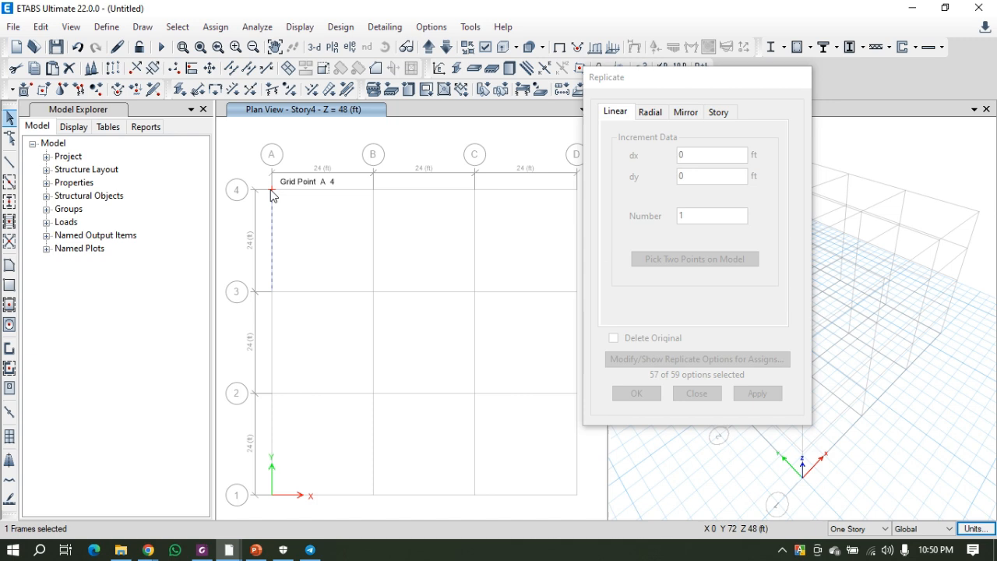
left_click(375, 192)
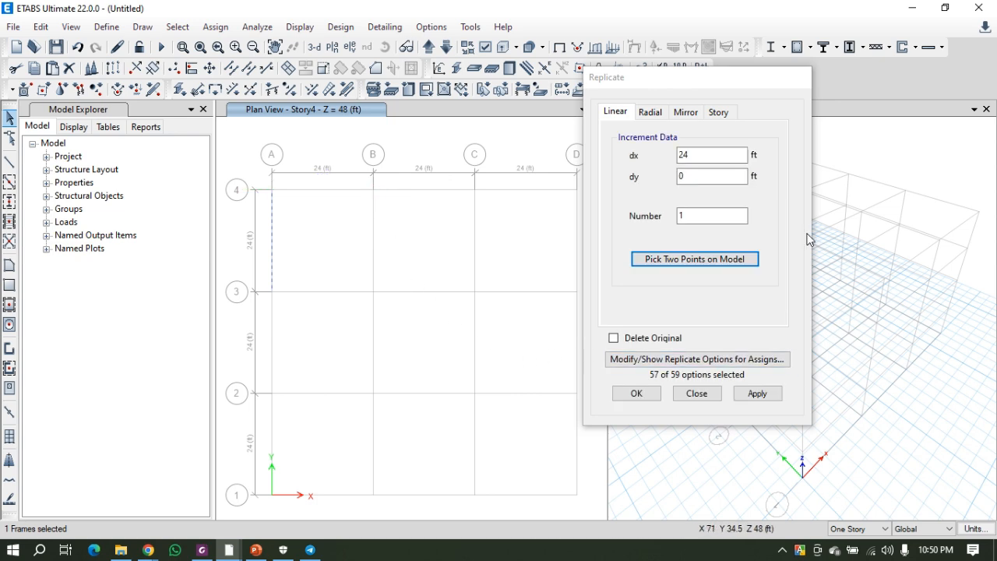
left_click(698, 156)
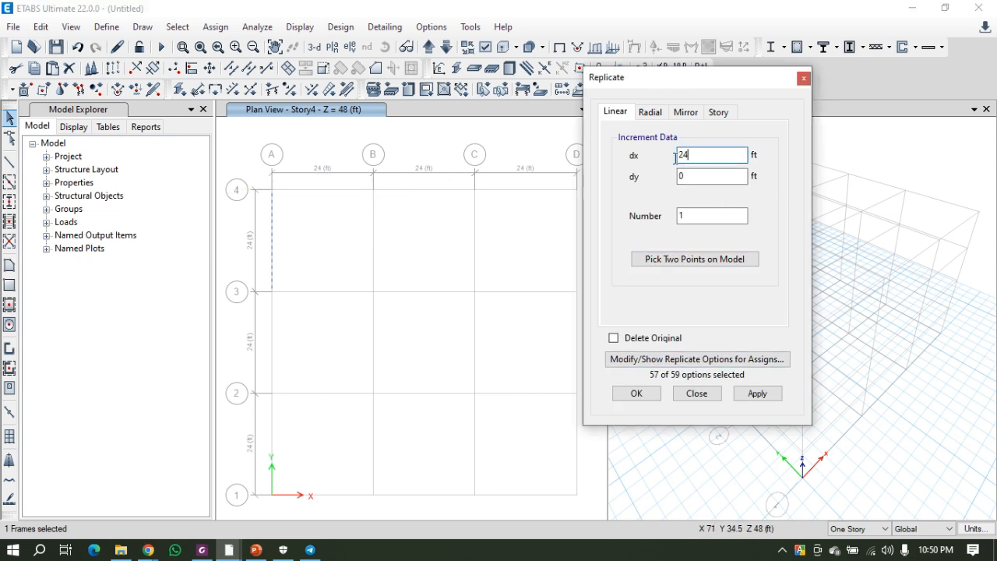
left_click_drag(729, 159, 632, 158)
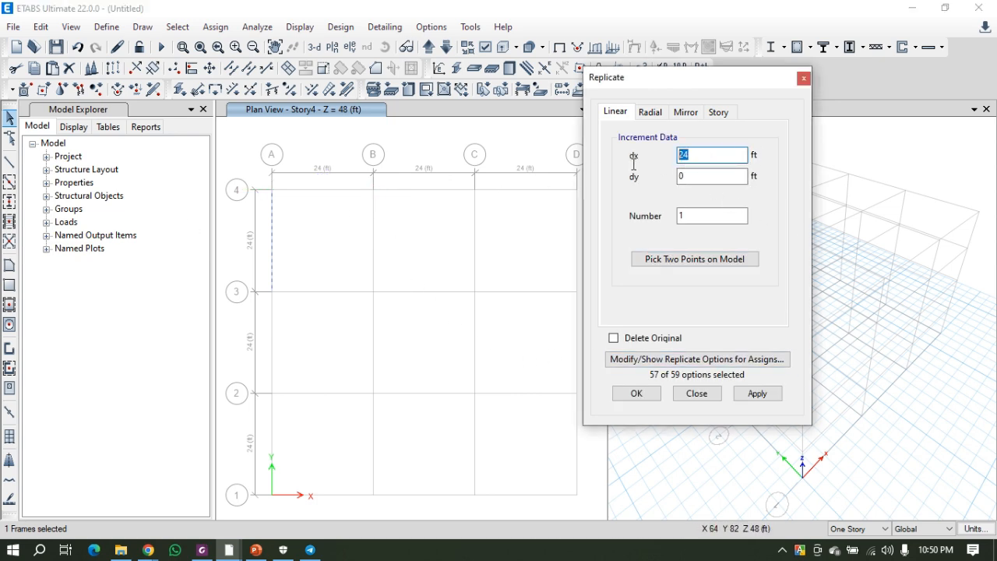
key("Tab")
left_click(707, 176)
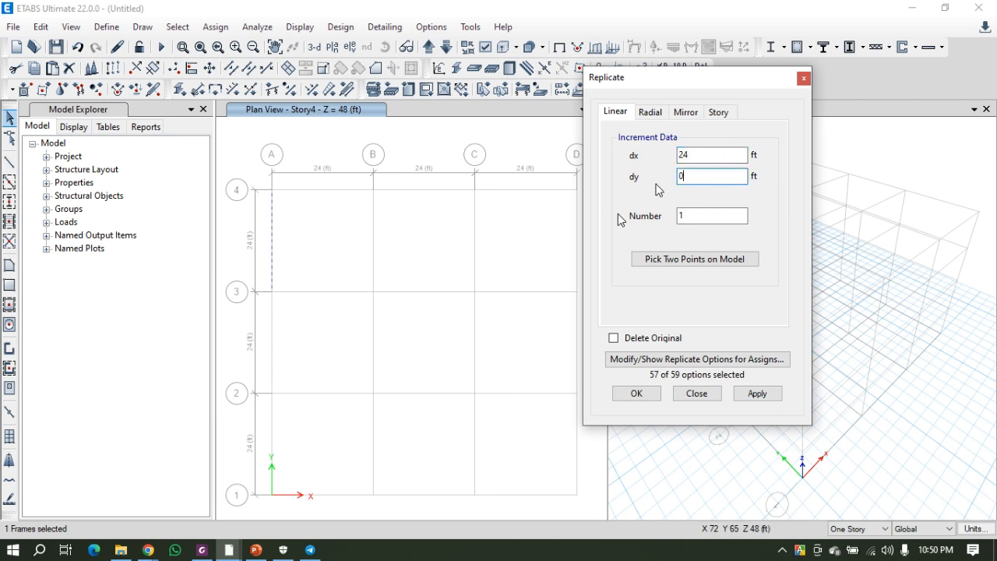
Pick grid point A-4 and the B-3 intersection as the linear replicate increment, giving dx 24 ft and dy -24 ft.
left_click(677, 261)
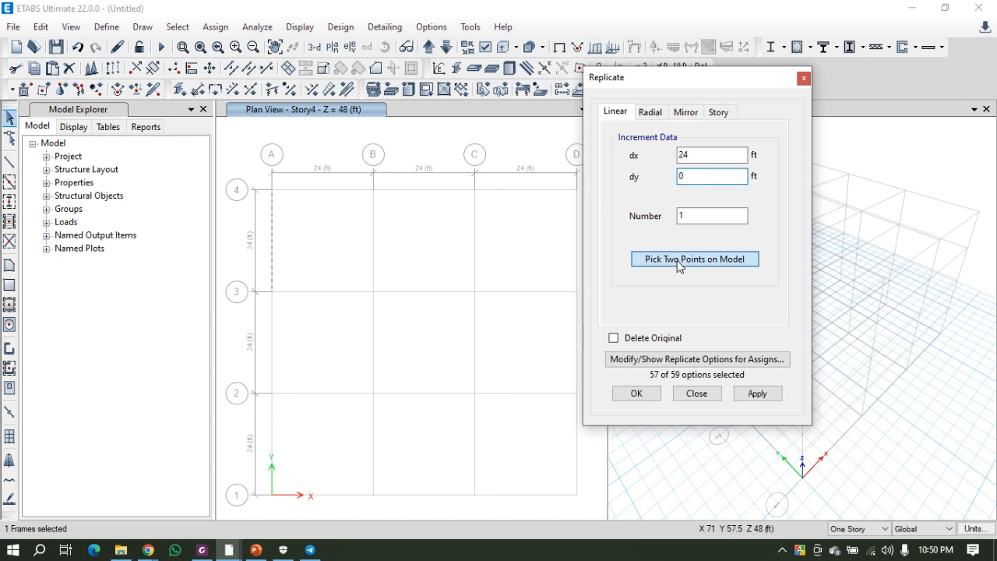
left_click(272, 191)
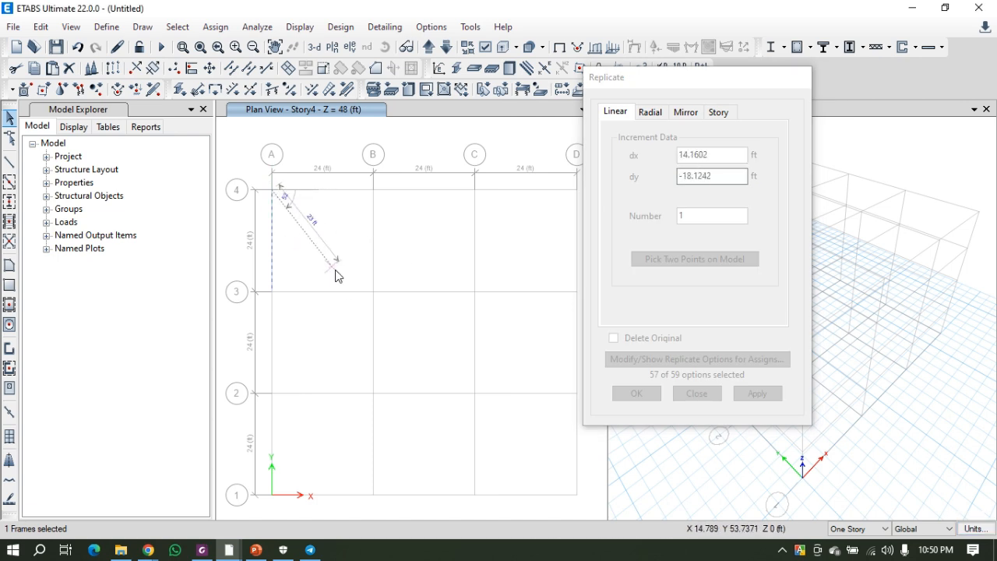
left_click(374, 294)
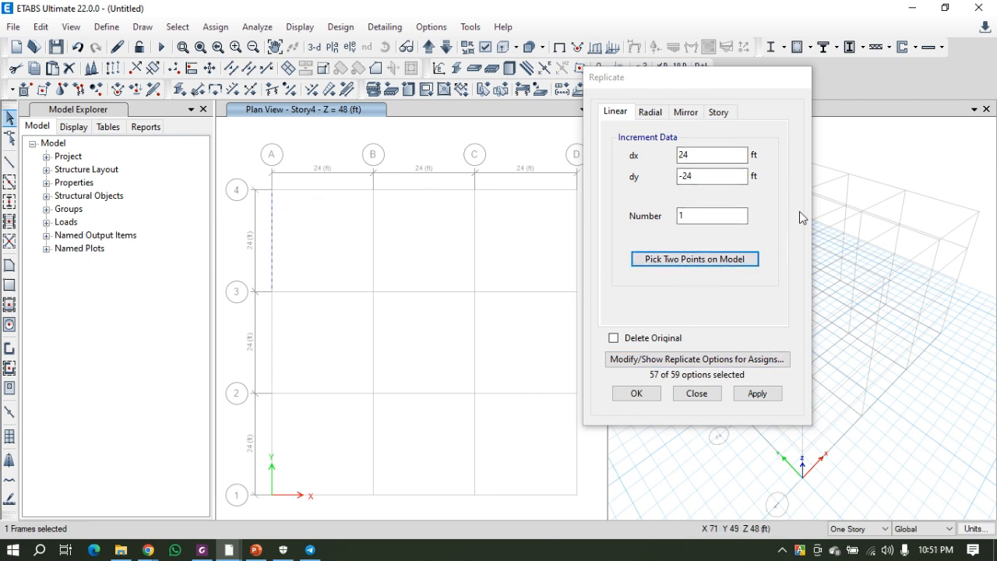
Examine the radial and mirror replicate options against the selected frame in the plan.
left_click(648, 115)
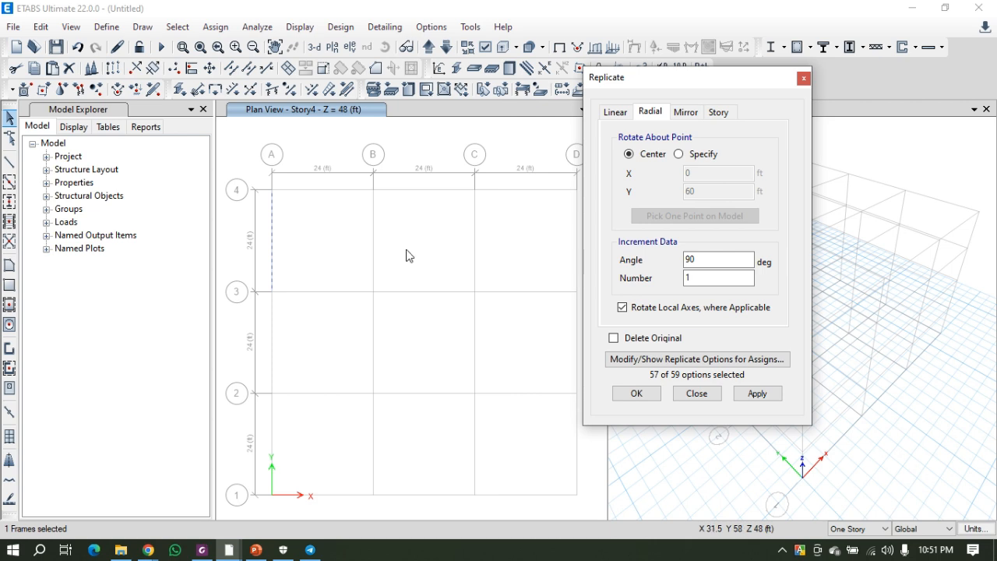
left_click(688, 117)
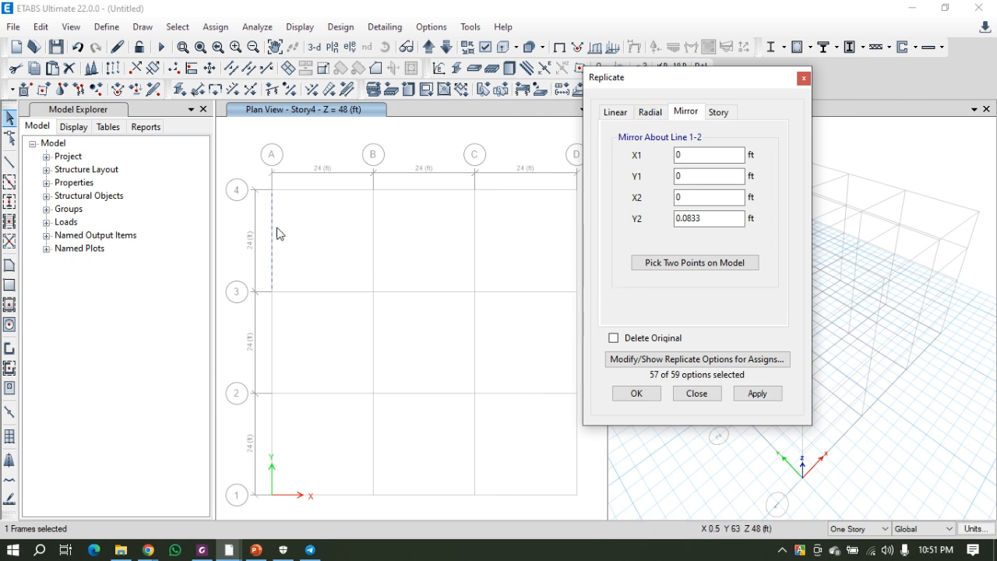
scroll(289, 204, "down", 3)
left_click(288, 204)
scroll(289, 204, "up", 3)
scroll(401, 261, "down", 3)
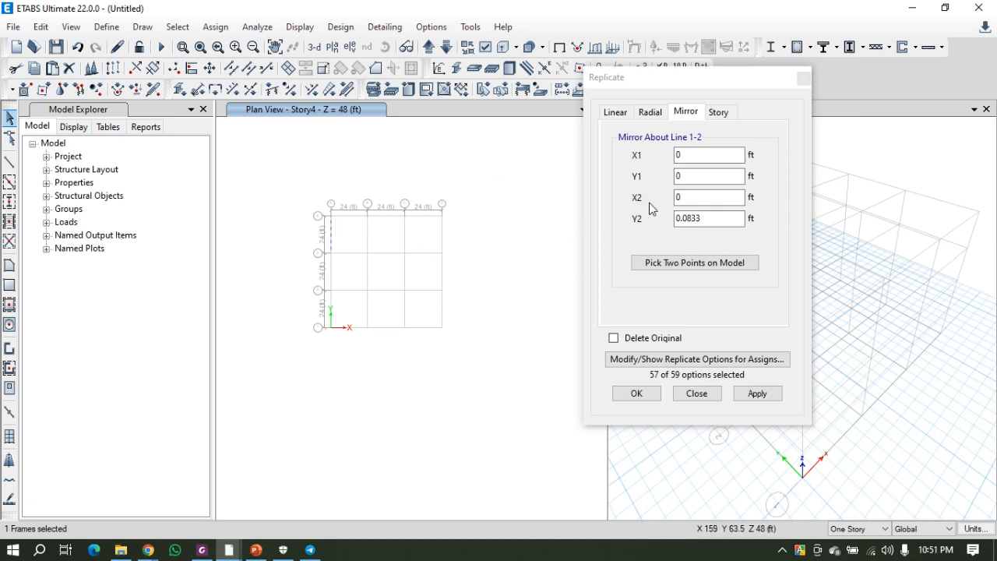
Try to replicate the selected frame on Story4, Story3 and Story2, and close the Replicate dialog.
left_click(716, 116)
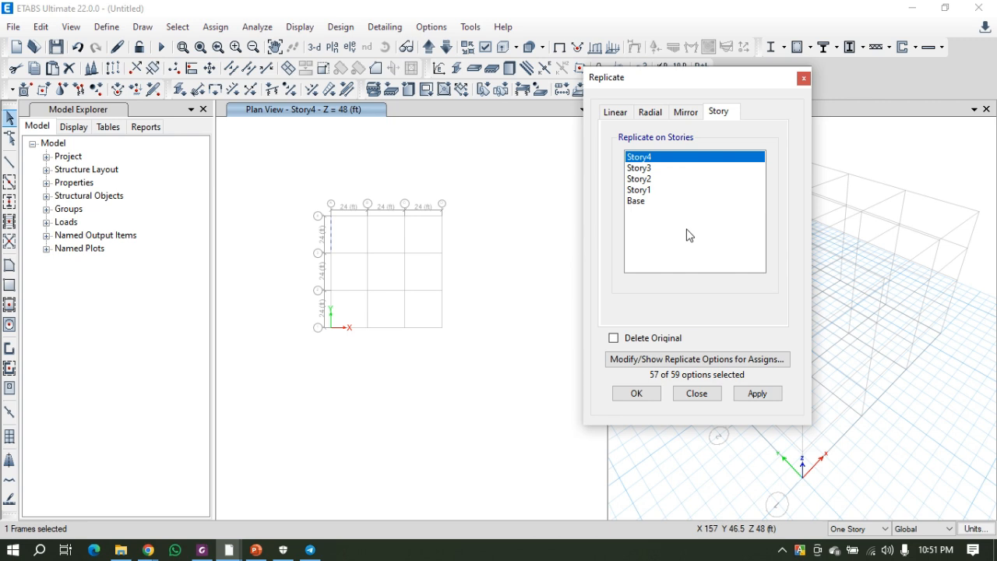
left_click_drag(705, 190, 658, 152)
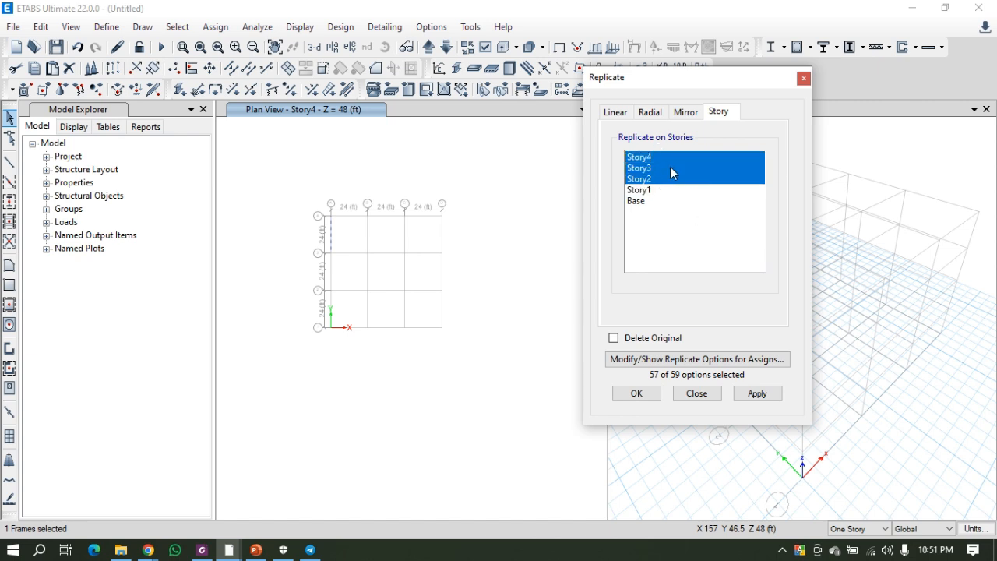
left_click(772, 394)
left_click(803, 77)
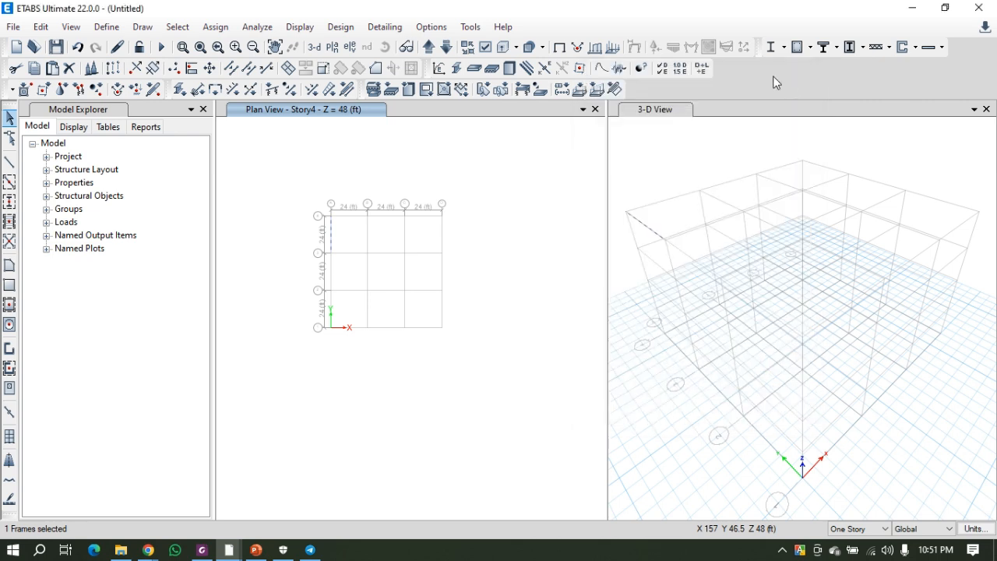
Review the available extrude, frame editing and shell editing commands.
left_click(40, 26)
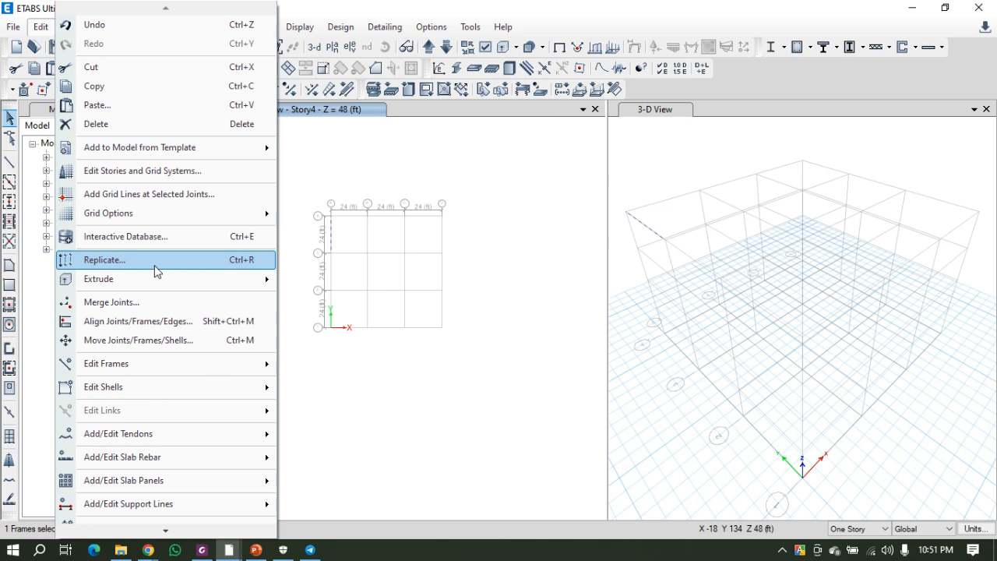
mouse_move(171, 279)
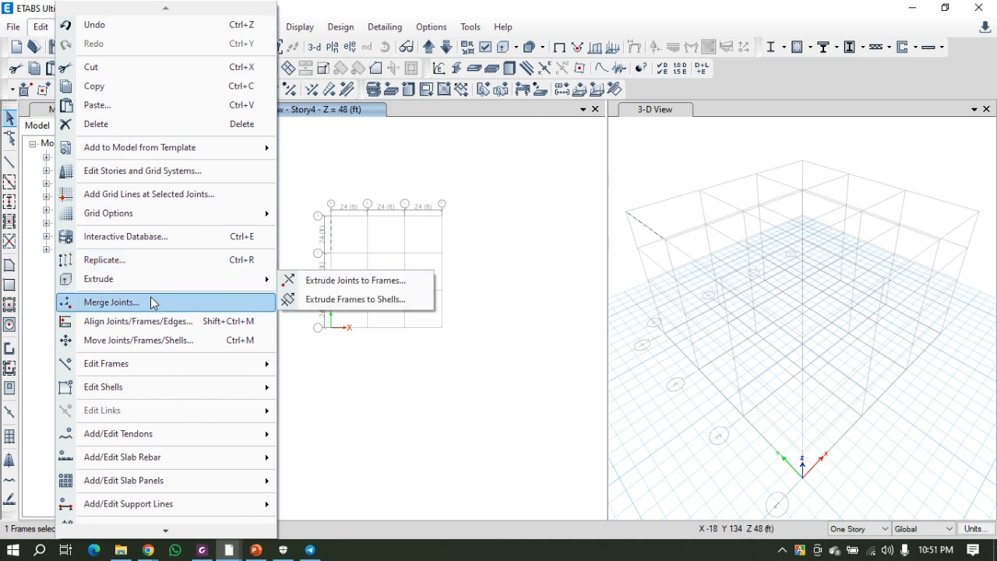
mouse_move(177, 374)
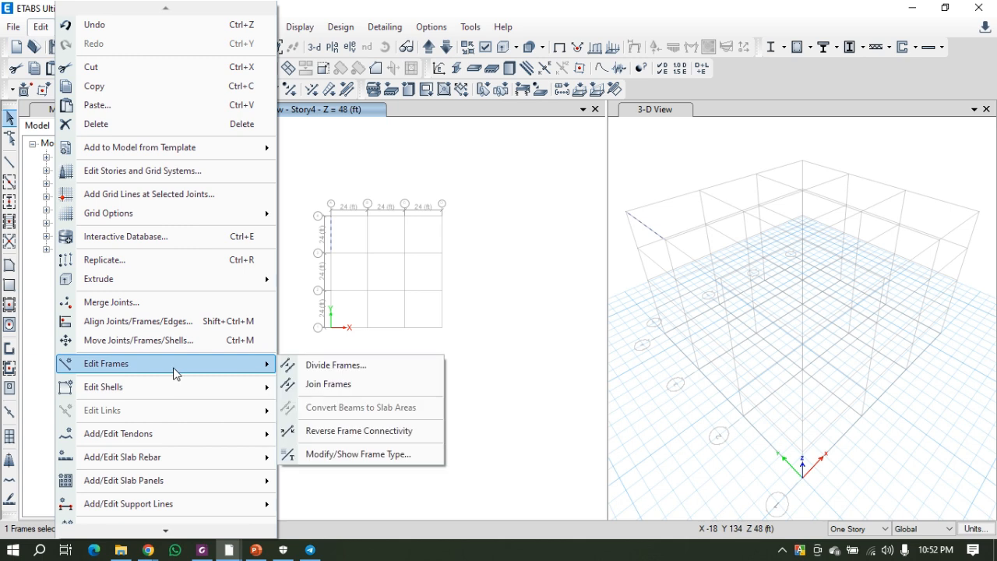
mouse_move(196, 398)
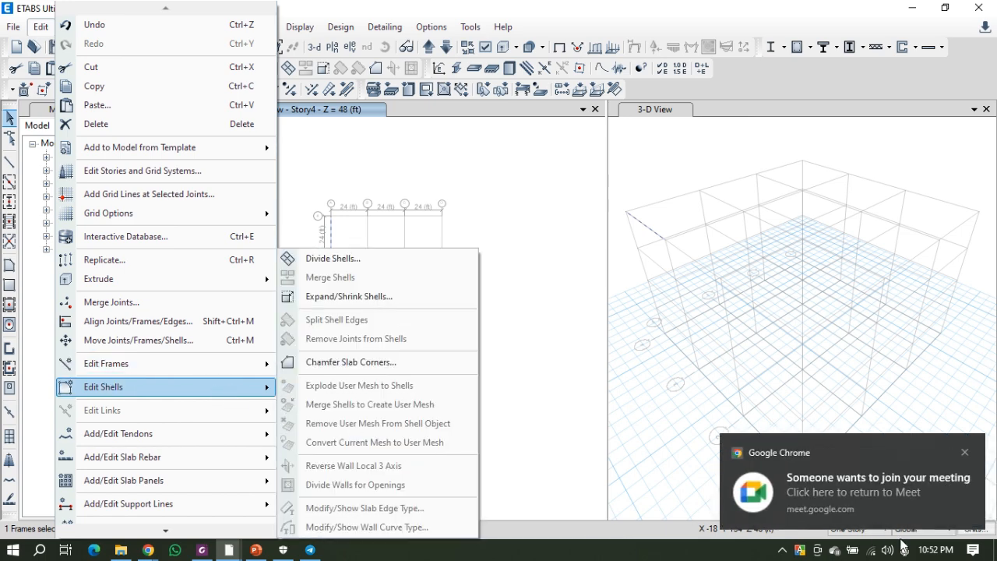
Switch to the Google Meet call in Chrome, admit the waiting participant and return to the ETABS model.
left_click(808, 489)
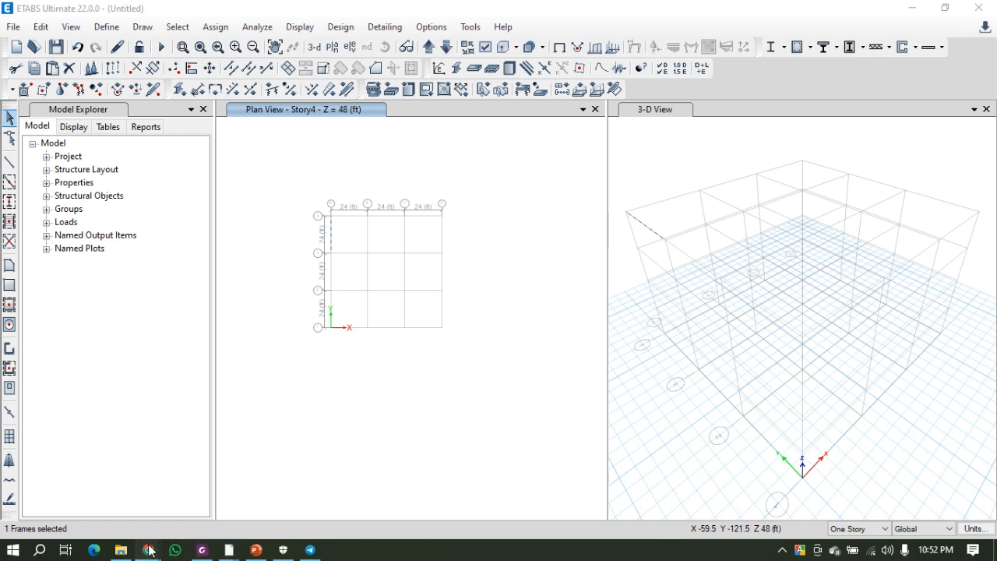
mouse_move(148, 550)
left_click(85, 485)
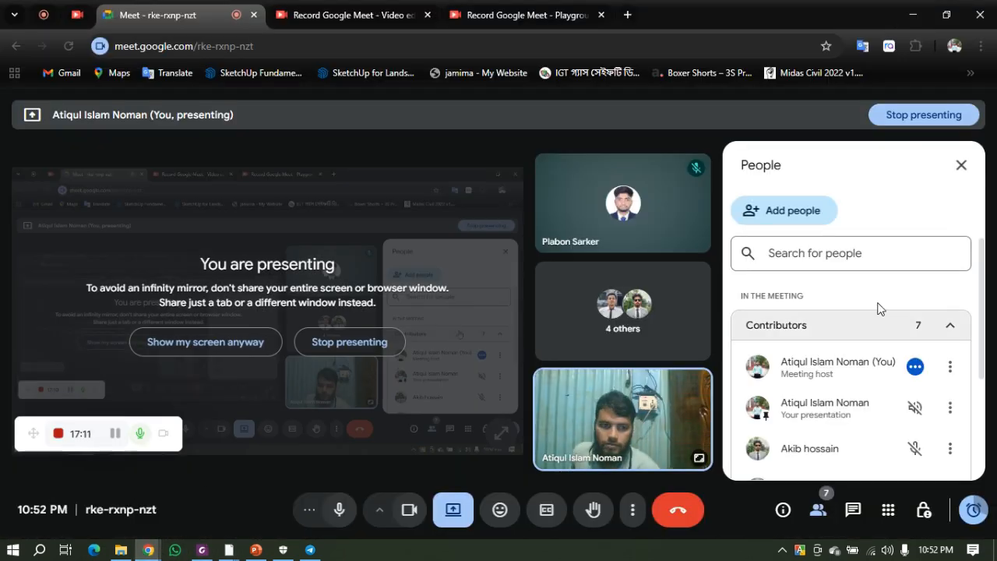
scroll(849, 311, "down", 3)
scroll(849, 373, "up", 5)
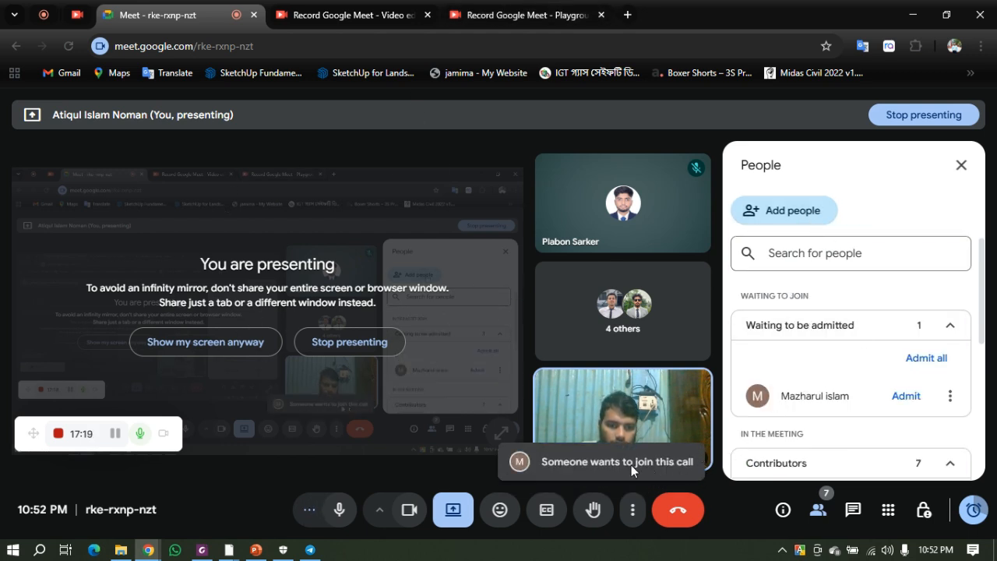
scroll(846, 413, "down", 3)
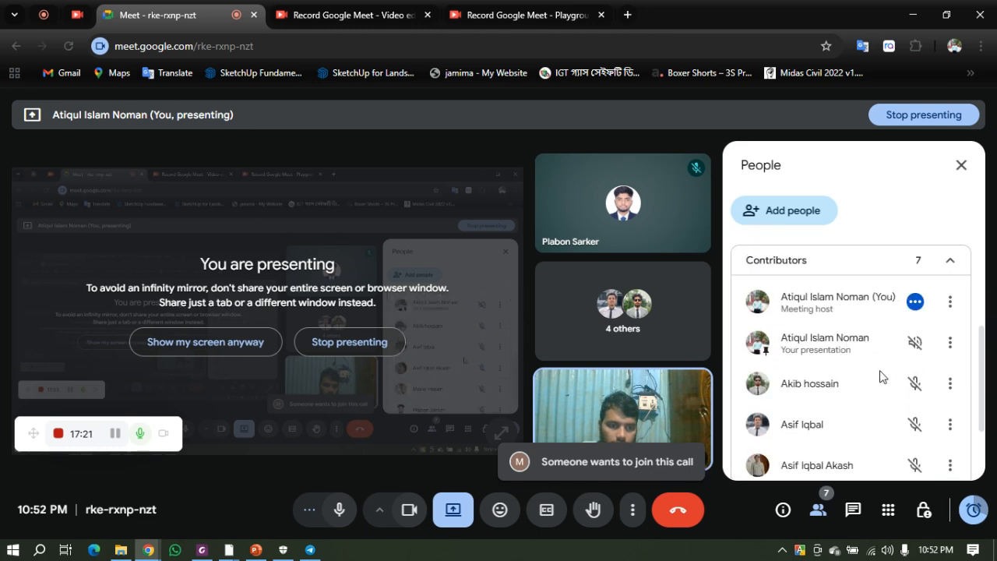
scroll(881, 378, "up", 4)
left_click(908, 396)
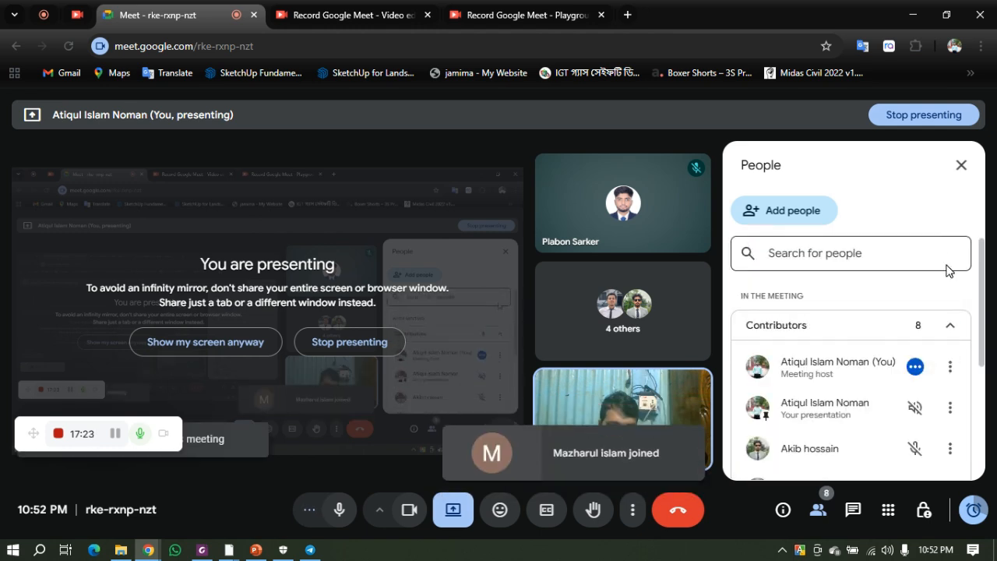
left_click(913, 14)
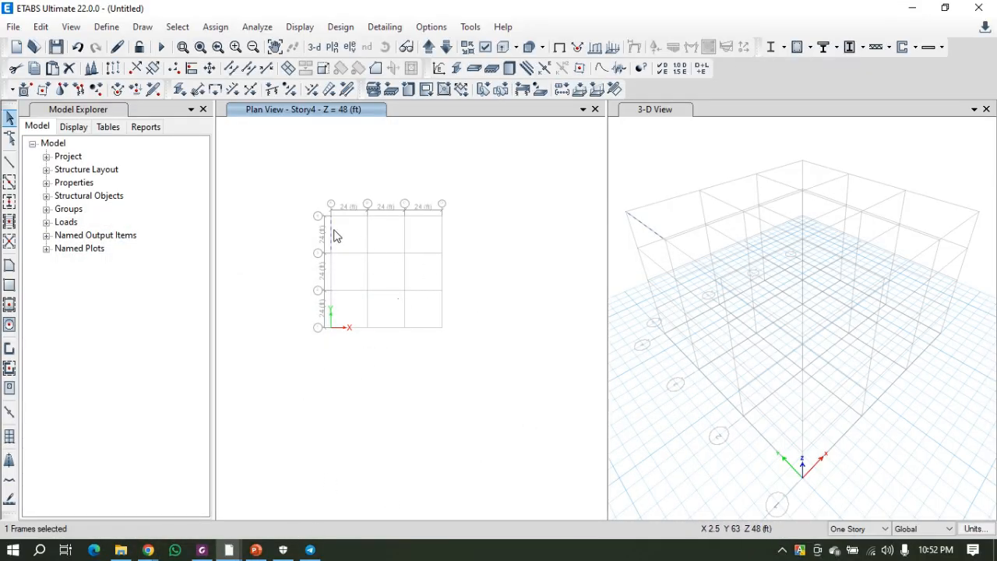
Review the tendon, slab panel and design strip editing commands available for the model.
scroll(306, 222, "up", 3)
left_click(375, 238)
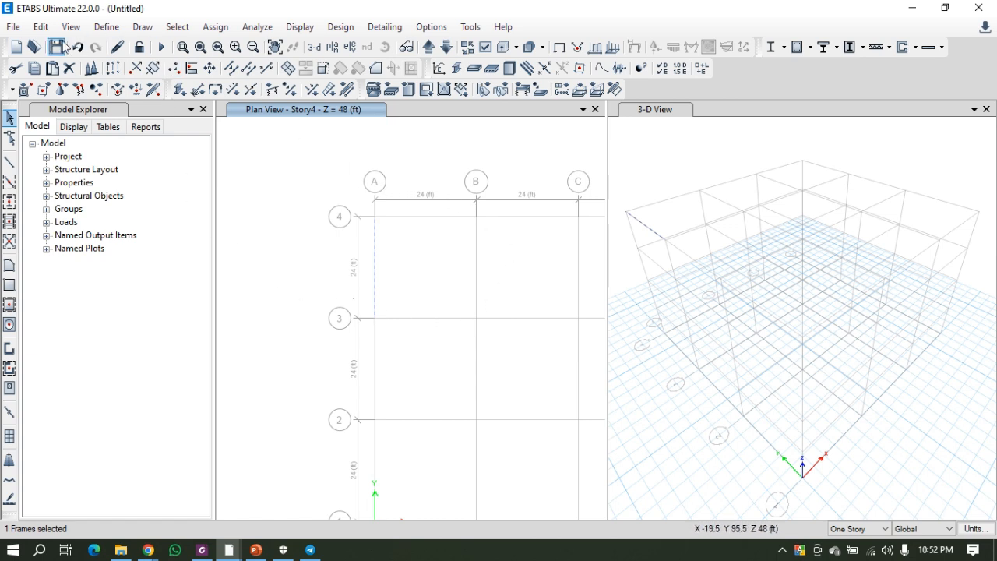
left_click(41, 27)
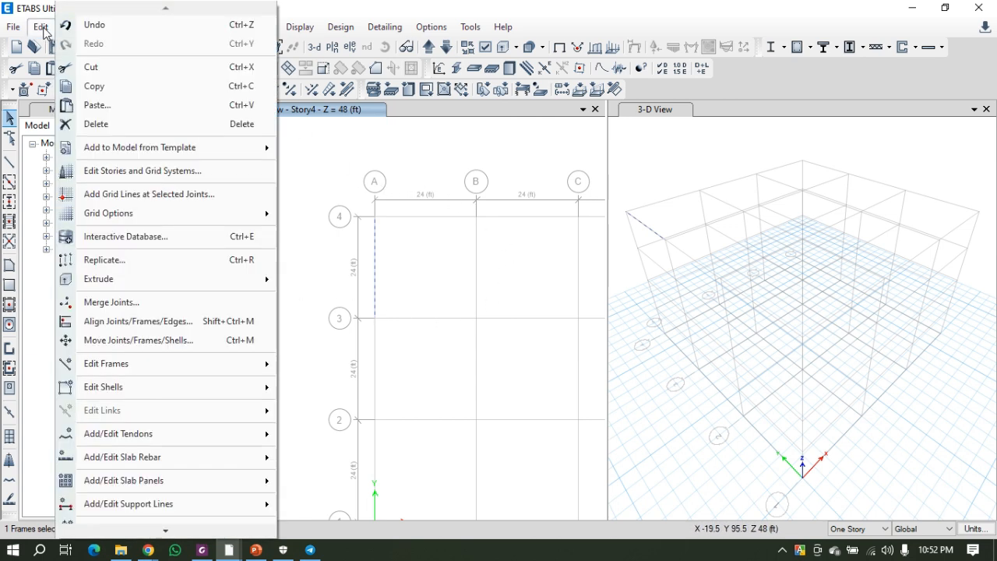
mouse_move(119, 442)
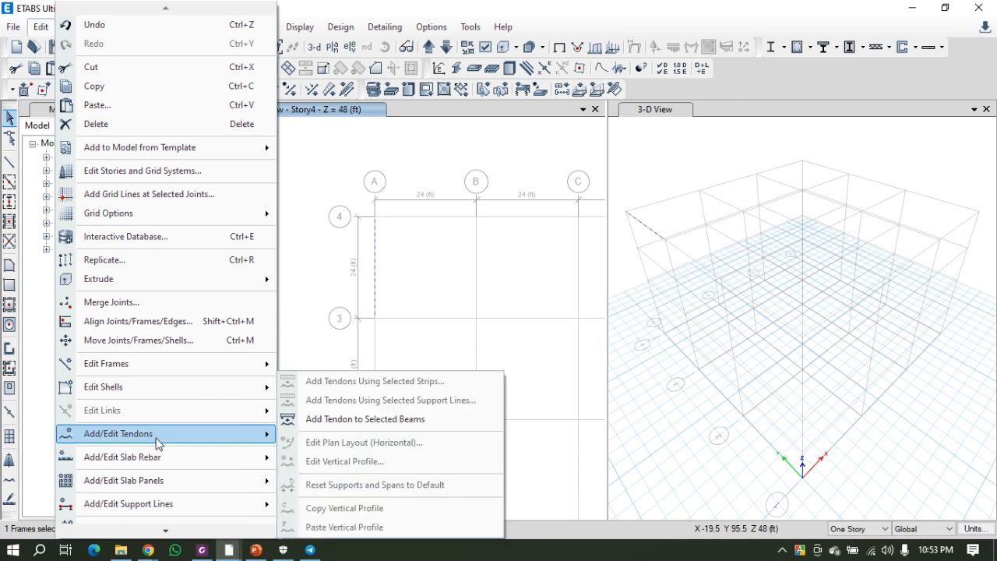
mouse_move(164, 483)
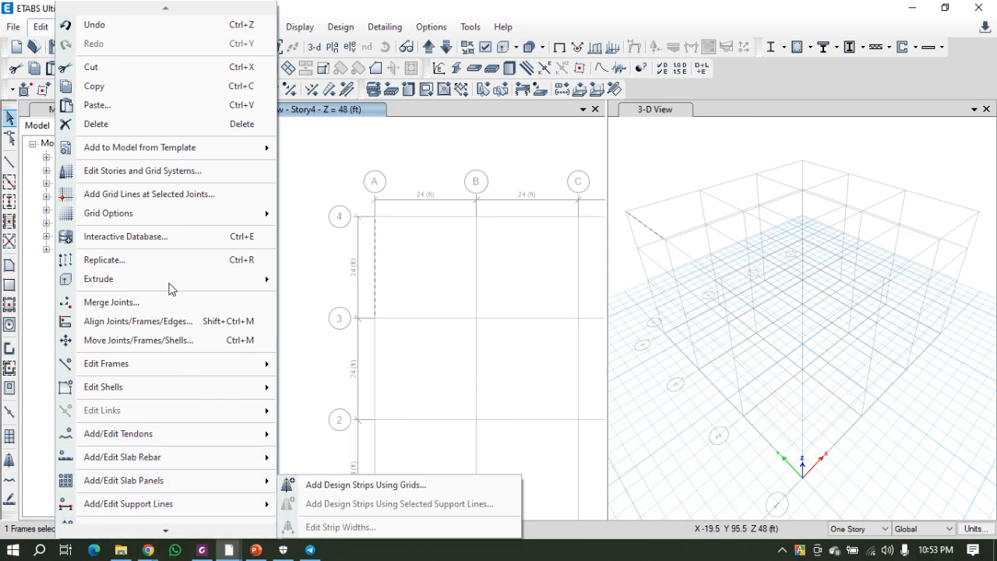
left_click(248, 11)
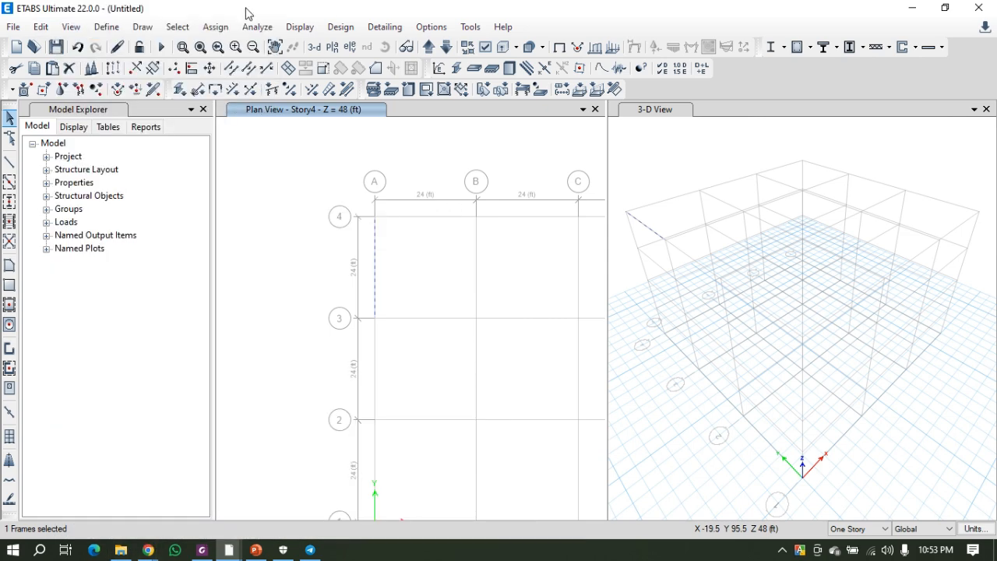
Review the available view commands and make the 3-D view the active window.
left_click(75, 31)
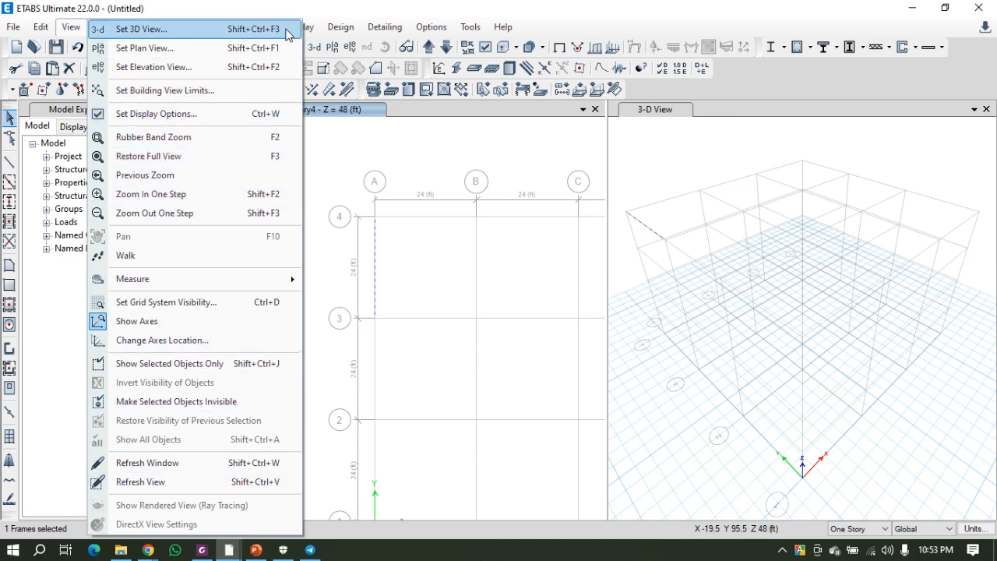
left_click(305, 9)
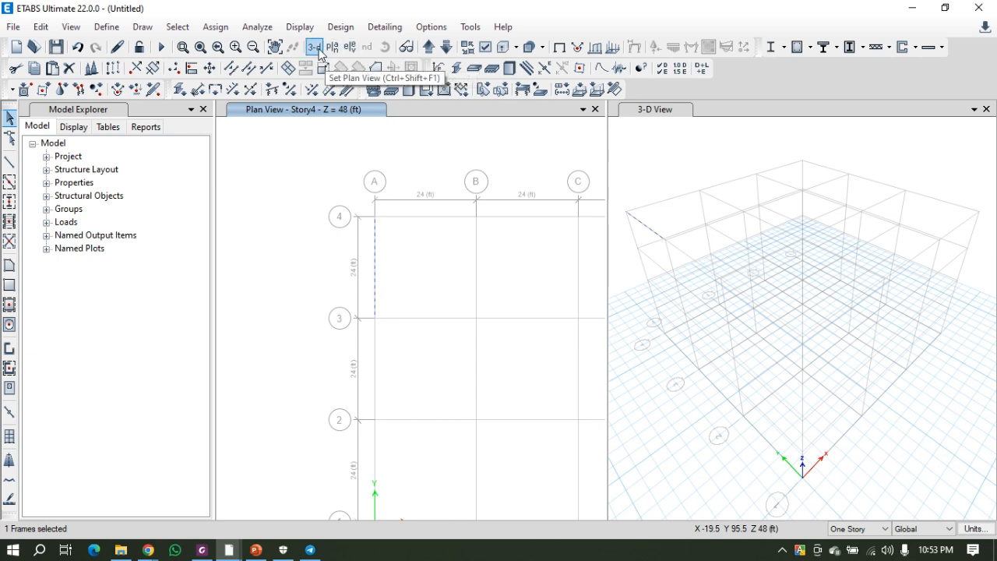
left_click(695, 144)
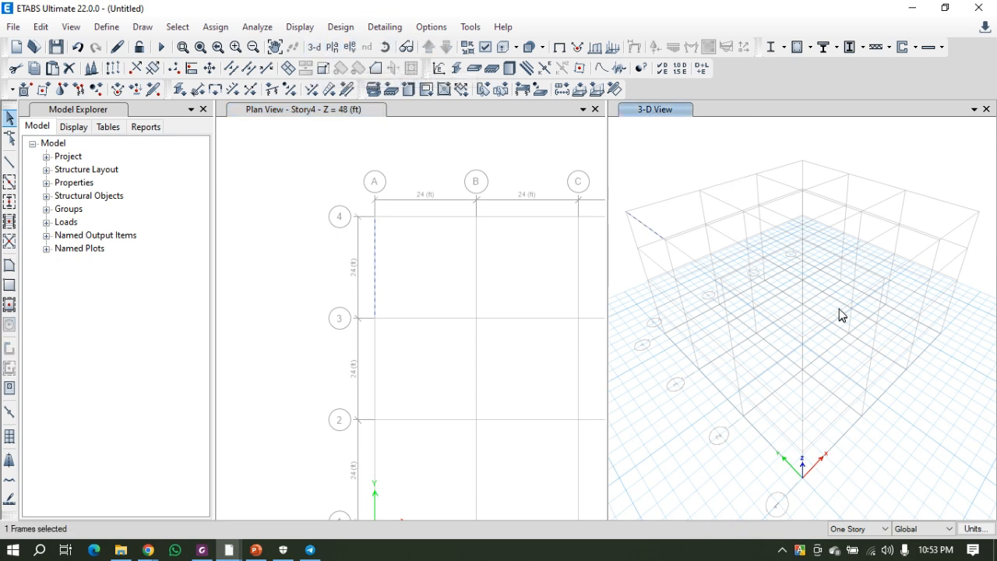
Look through the story levels Story3, Story2 and Story1 offered for the plan view, without applying any.
left_click(333, 49)
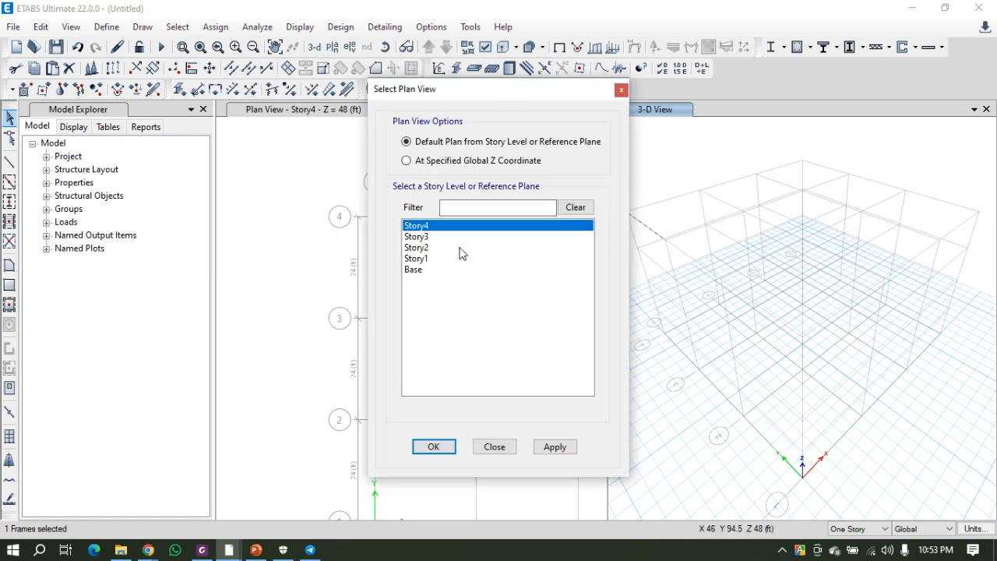
left_click(435, 236)
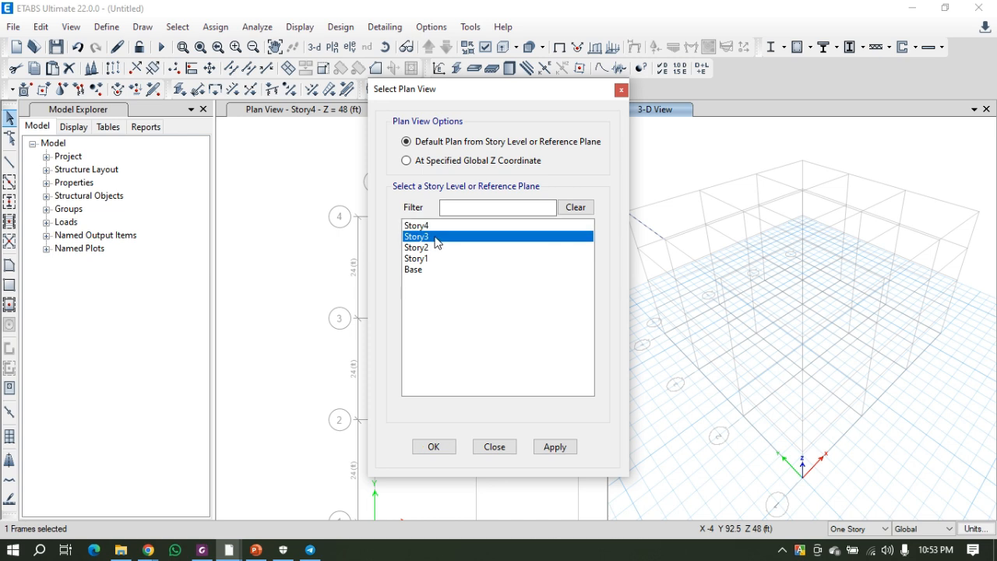
left_click(428, 247)
left_click(433, 259)
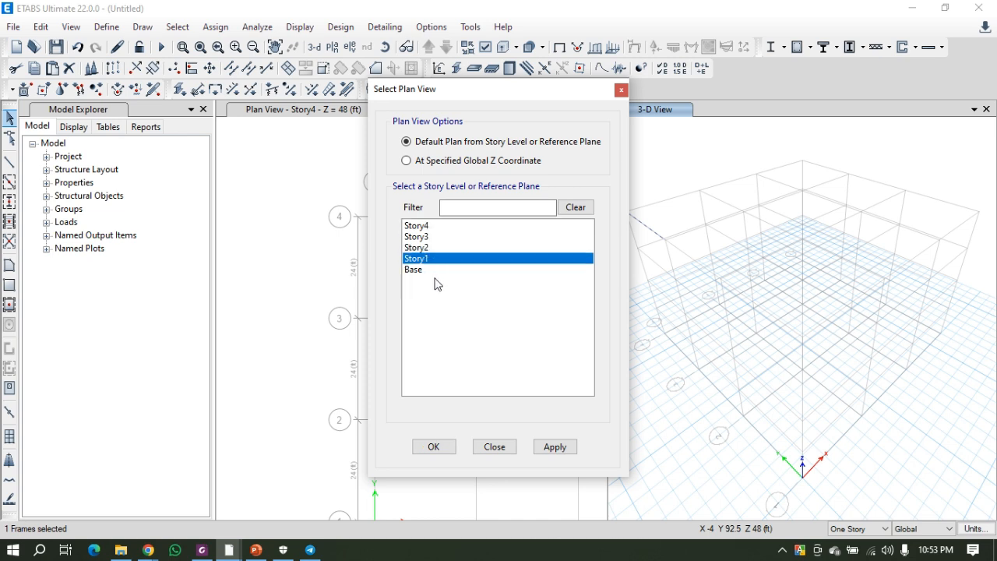
left_click(620, 90)
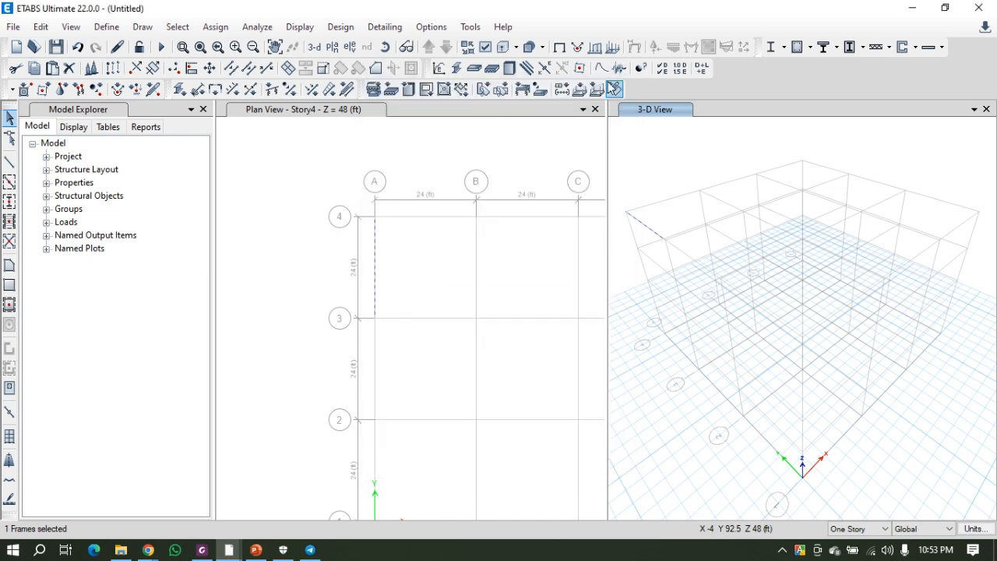
Look through the lettered and numbered grid line elevations offered for the elevation view, without applying any.
left_click(350, 48)
left_click(398, 237)
left_click(379, 259)
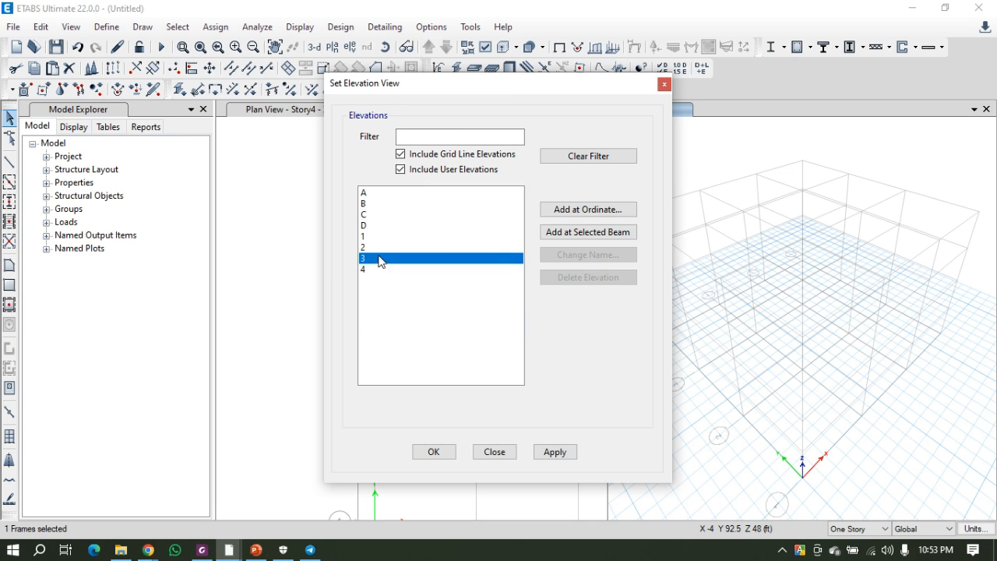
left_click(381, 215)
left_click(376, 204)
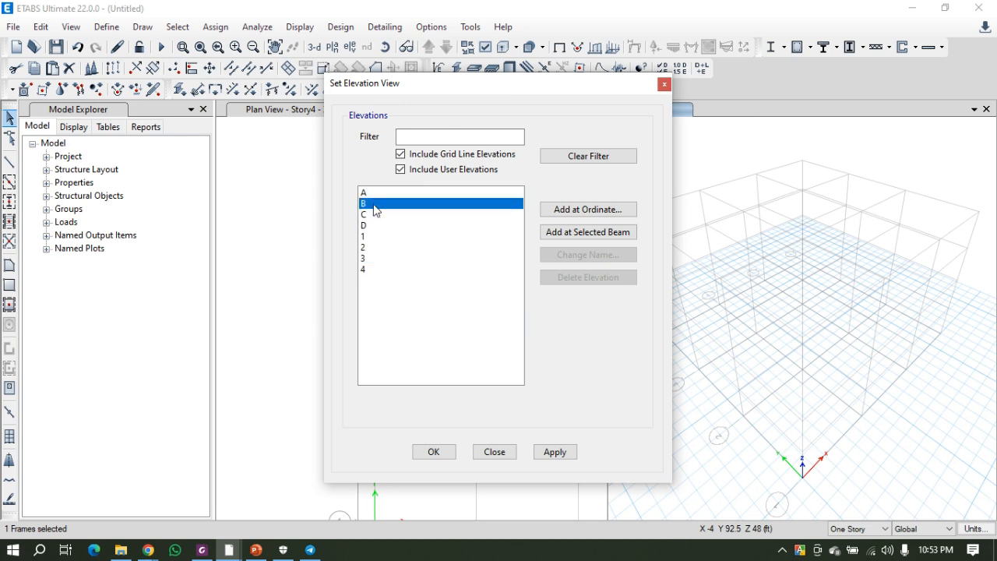
left_click(384, 277)
left_click(663, 83)
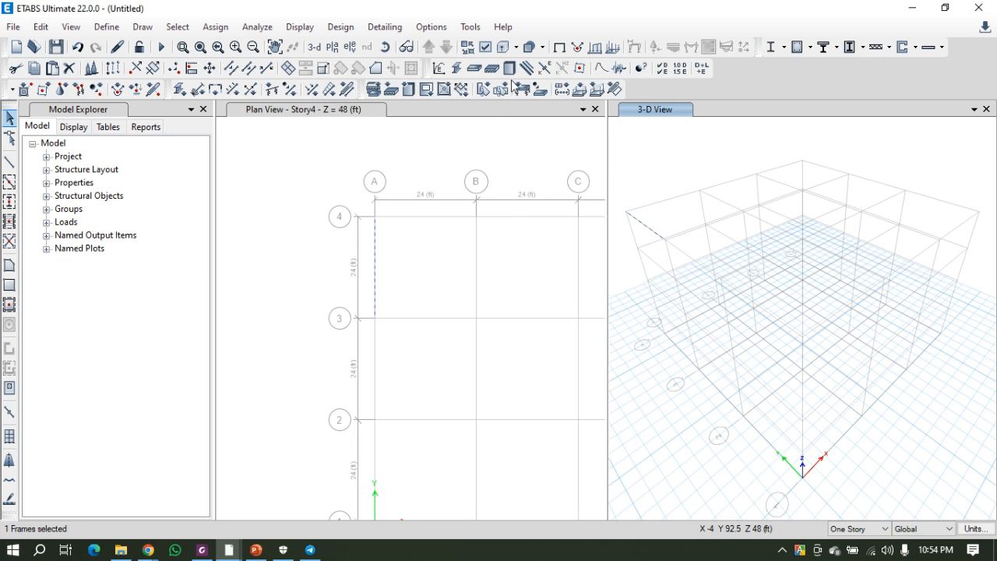
Examine the 3-D grid model from different angles and inspect the global axes at its origin.
left_click(385, 47)
left_click_drag(904, 333, 927, 338)
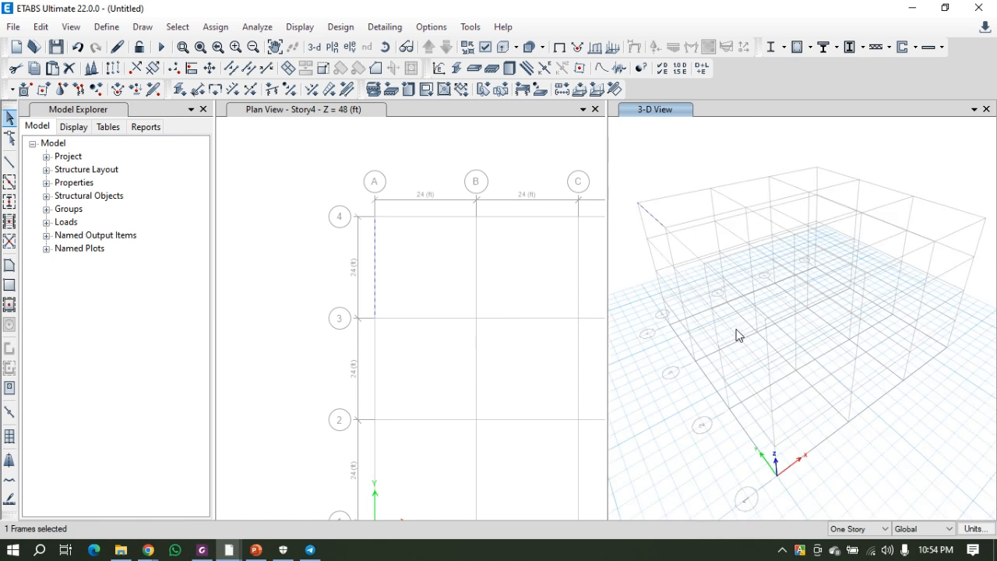
left_click_drag(720, 363, 699, 363)
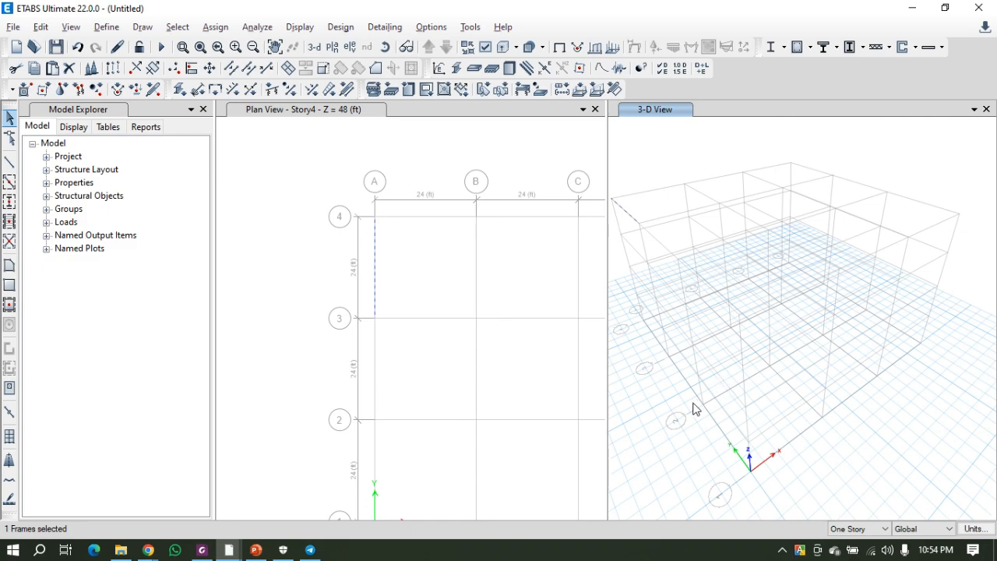
left_click_drag(675, 400, 768, 381)
scroll(809, 358, "down", 3)
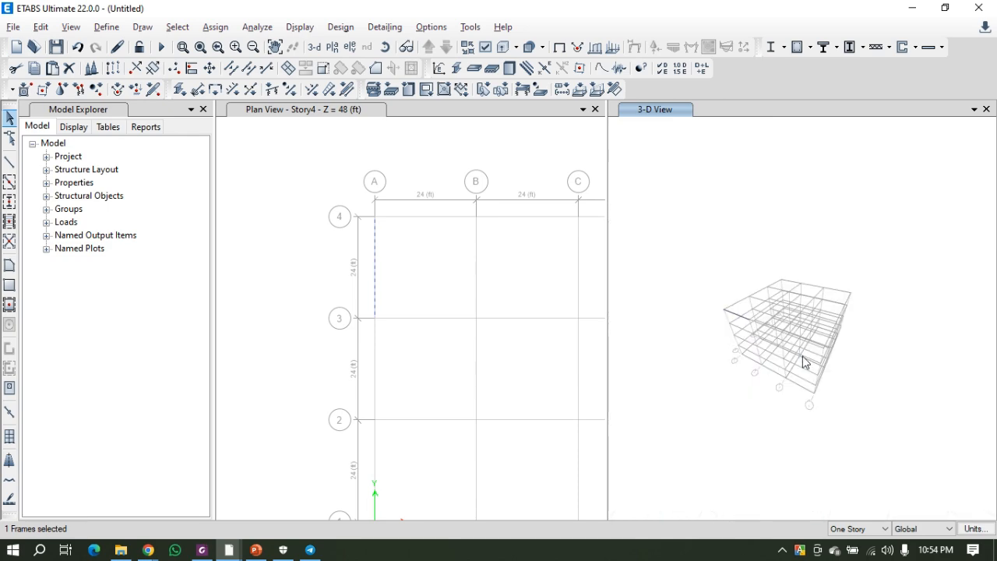
mouse_move(836, 411)
left_mouse_down()
mouse_move(808, 416)
mouse_move(832, 409)
left_mouse_up()
scroll(824, 405, "up", 5)
scroll(815, 400, "up", 5)
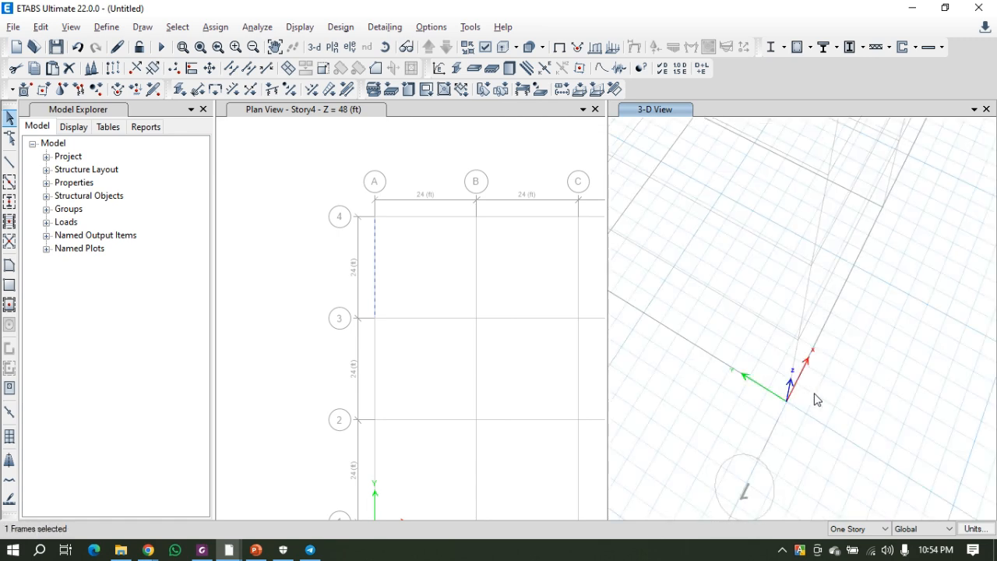
Clear the frame selection in the Story4 plan view.
scroll(330, 161, "down", 3)
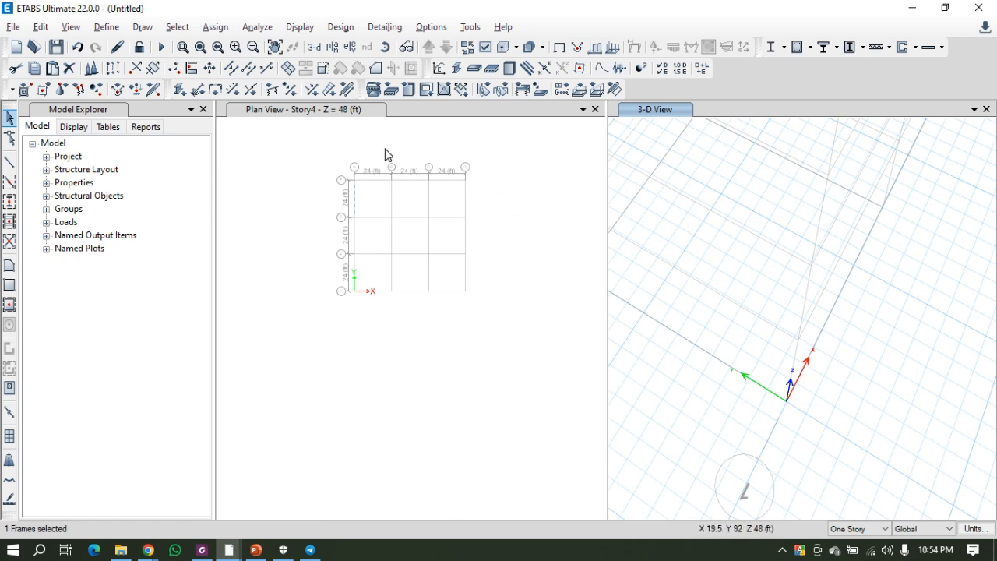
scroll(387, 156, "up", 3)
middle_click_drag(420, 298, 411, 258)
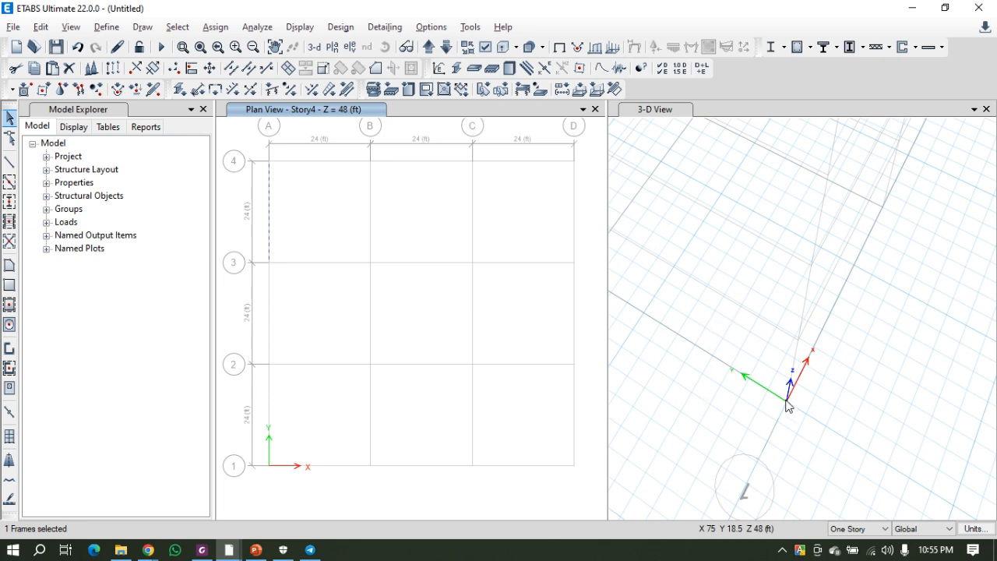
key("Escape")
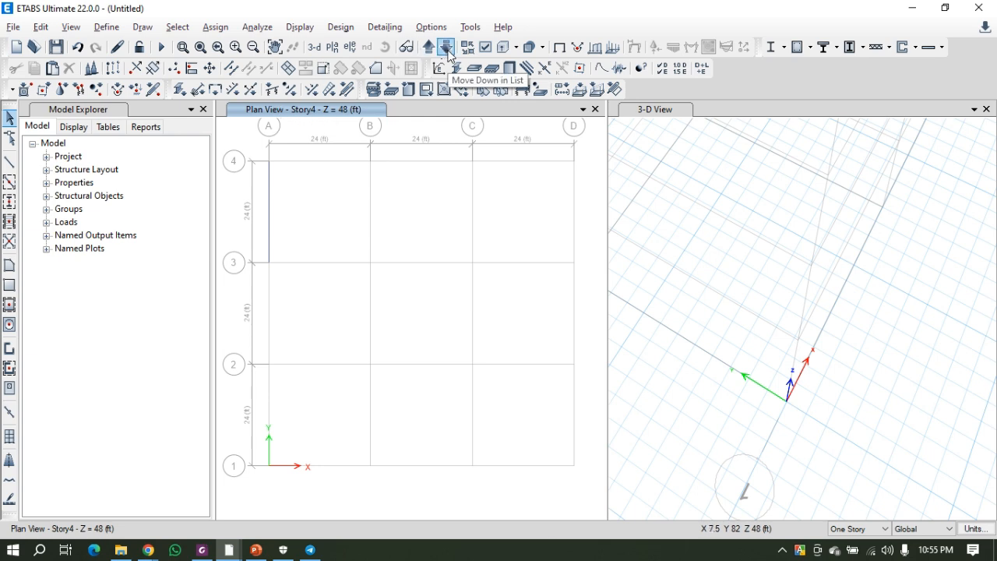
Step the plan view down from Story4 to Story2 and back up to Story3.
left_click(332, 46)
left_click(621, 91)
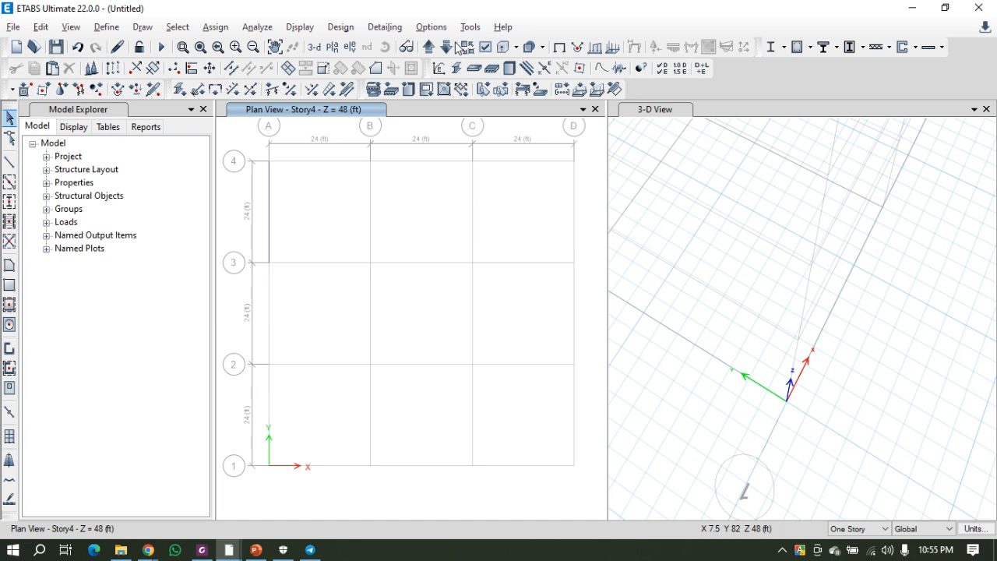
left_click(448, 48)
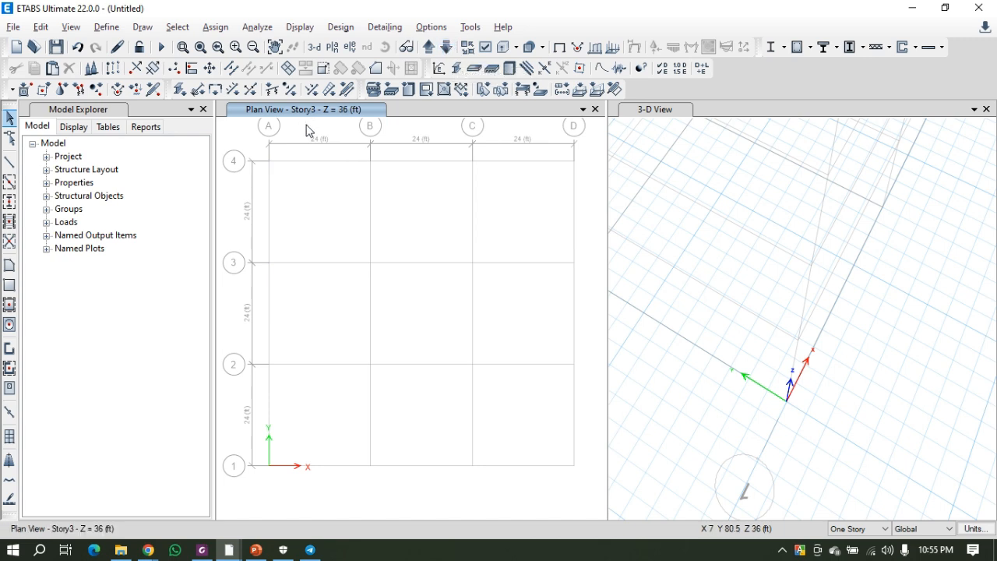
left_click(450, 50)
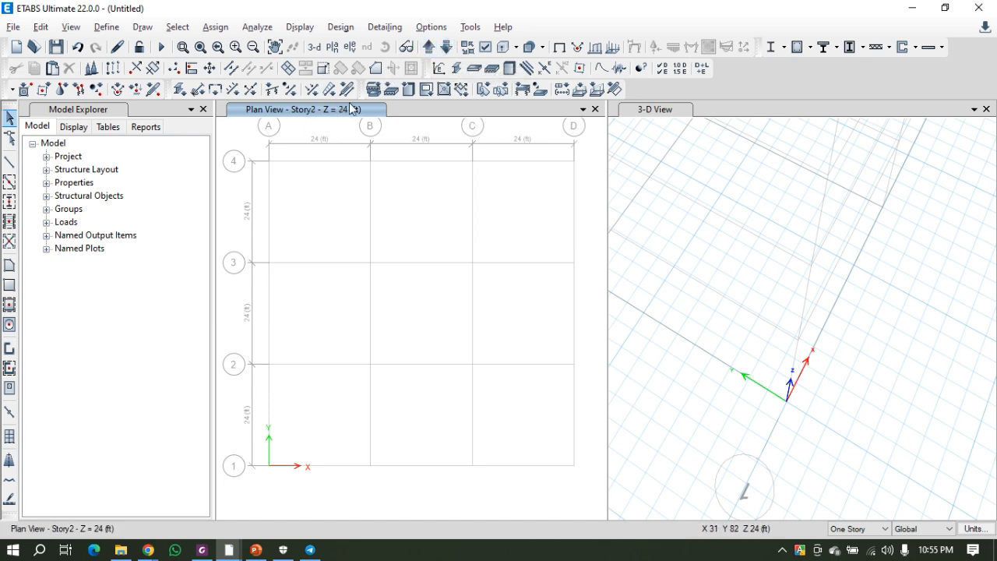
left_click(429, 47)
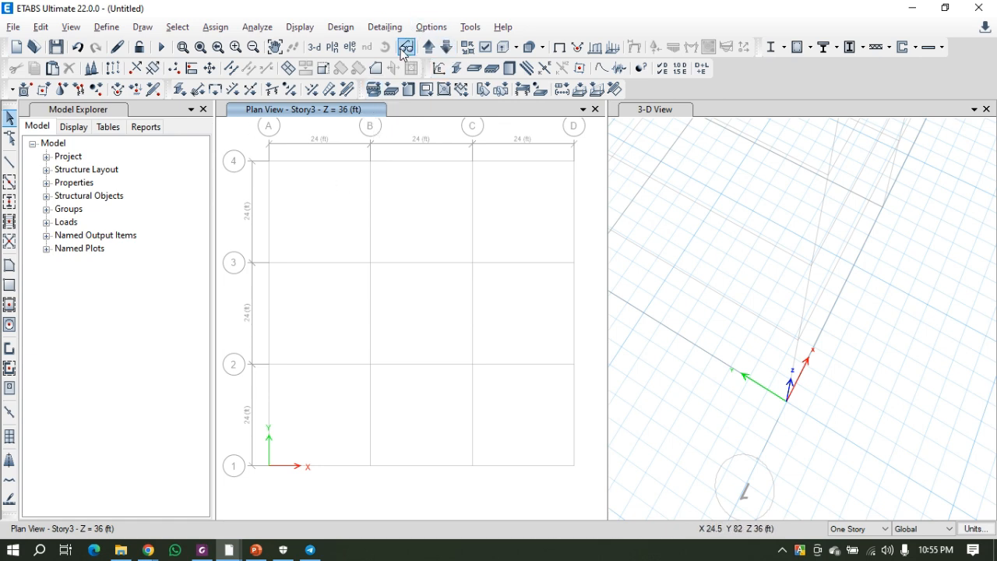
Replace the plan view with the elevation view along grid line A.
left_click(350, 47)
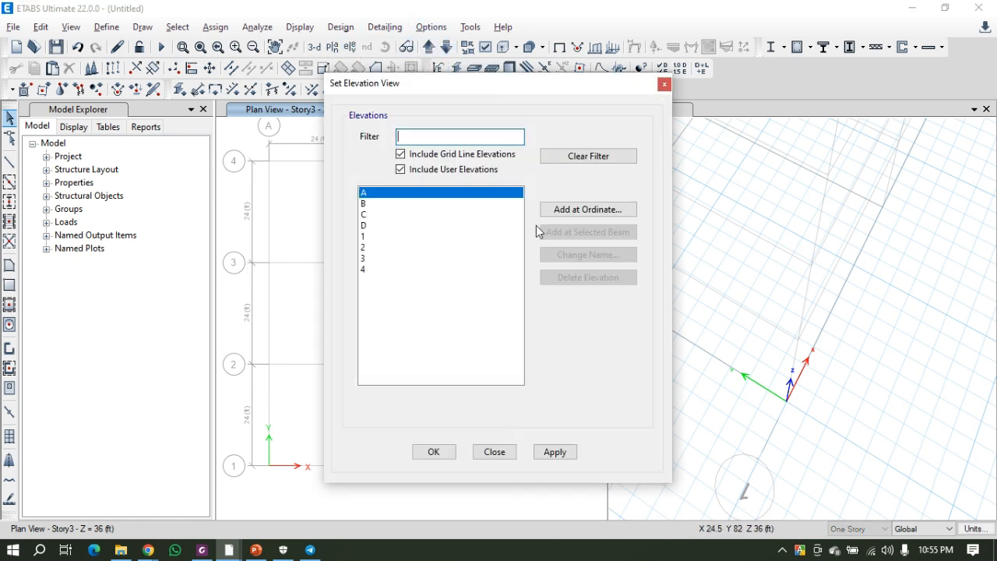
left_click(556, 455)
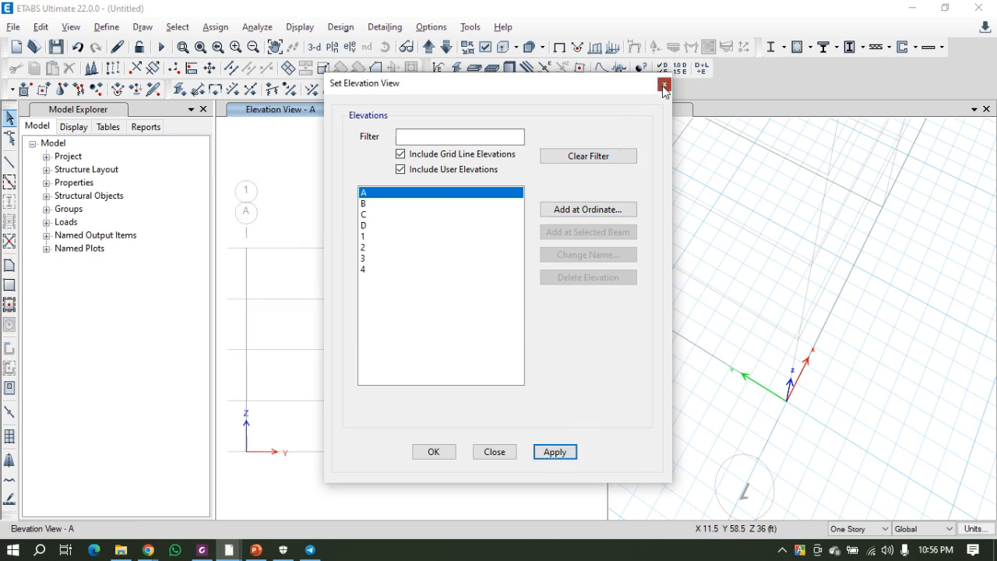
left_click(663, 84)
Step through the elevation views from grid A up to D and back to A.
left_click(429, 48)
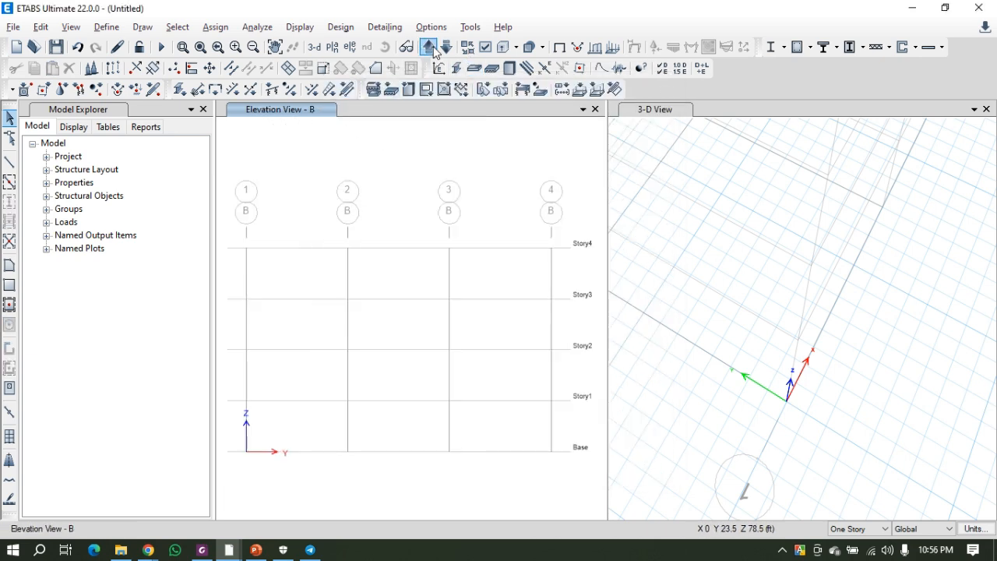
left_click(430, 47)
left_click(430, 48)
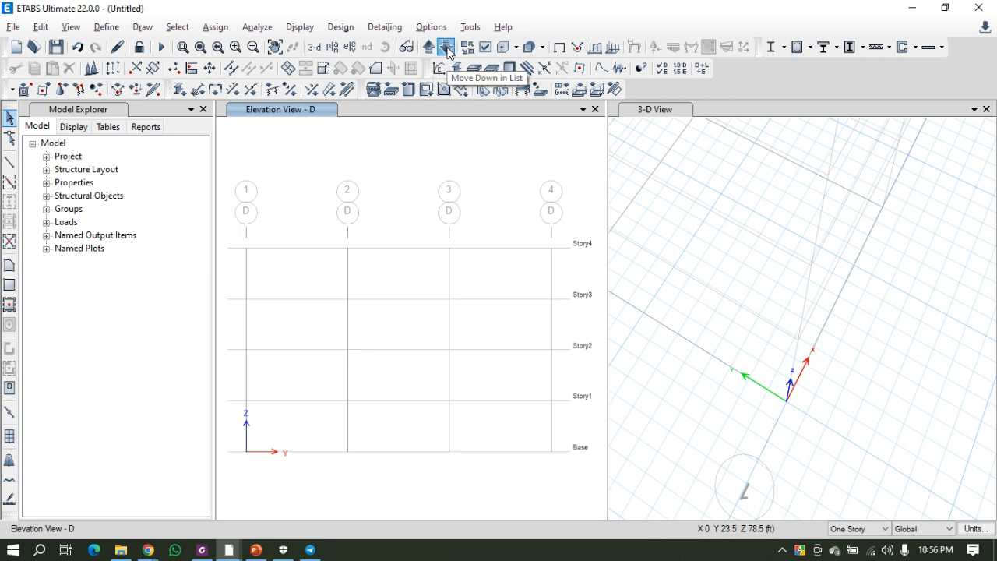
left_click(447, 48)
left_click(446, 47)
left_click(447, 48)
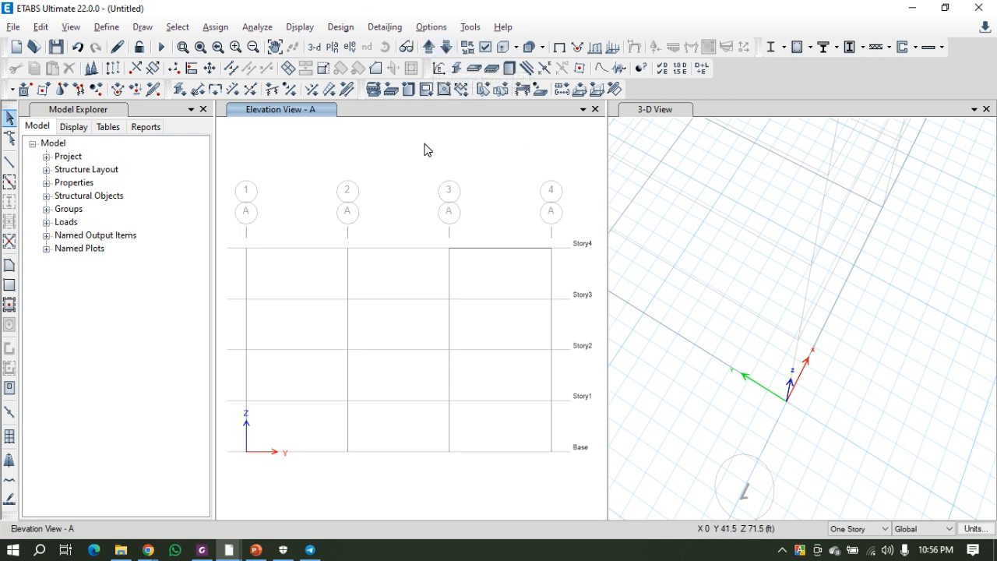
Review the general, object assignment and other assignment view options, leaving them unchanged.
left_click(486, 48)
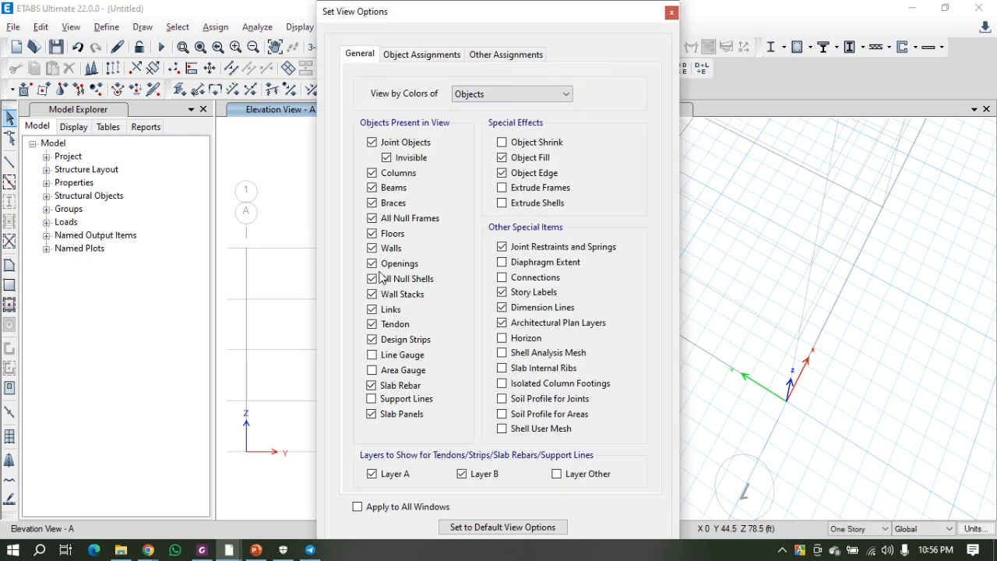
left_click(425, 54)
left_click(506, 55)
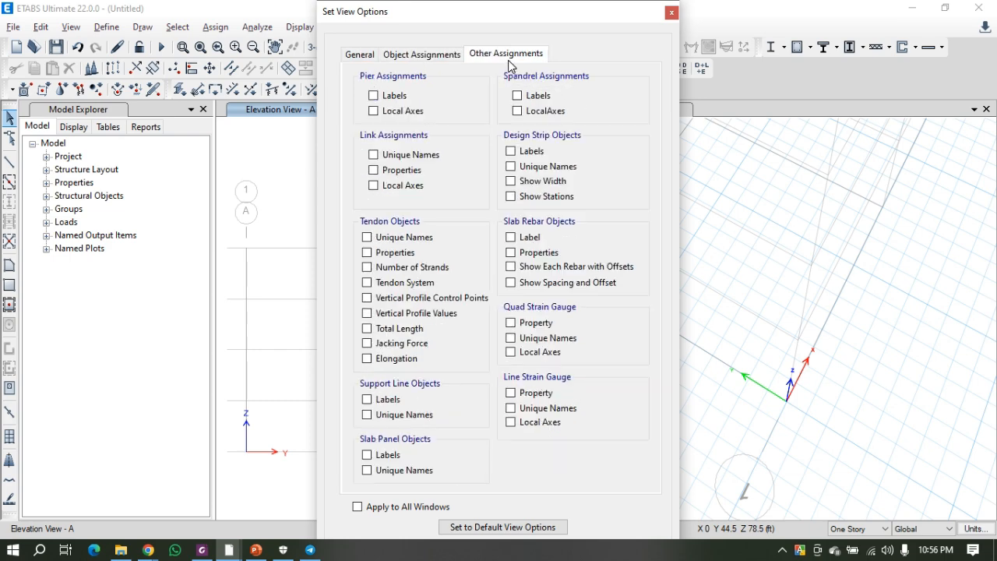
left_click(406, 50)
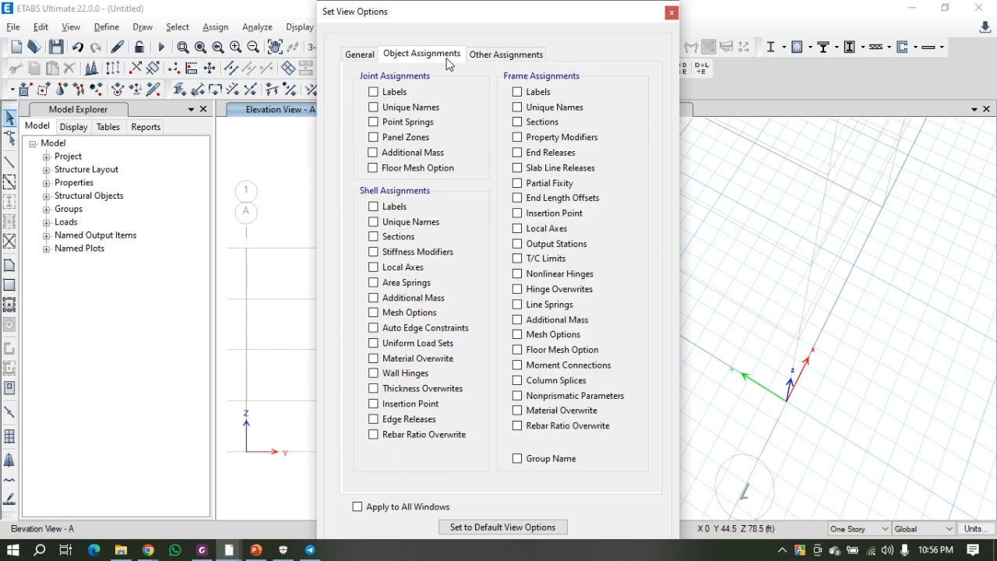
left_click(672, 14)
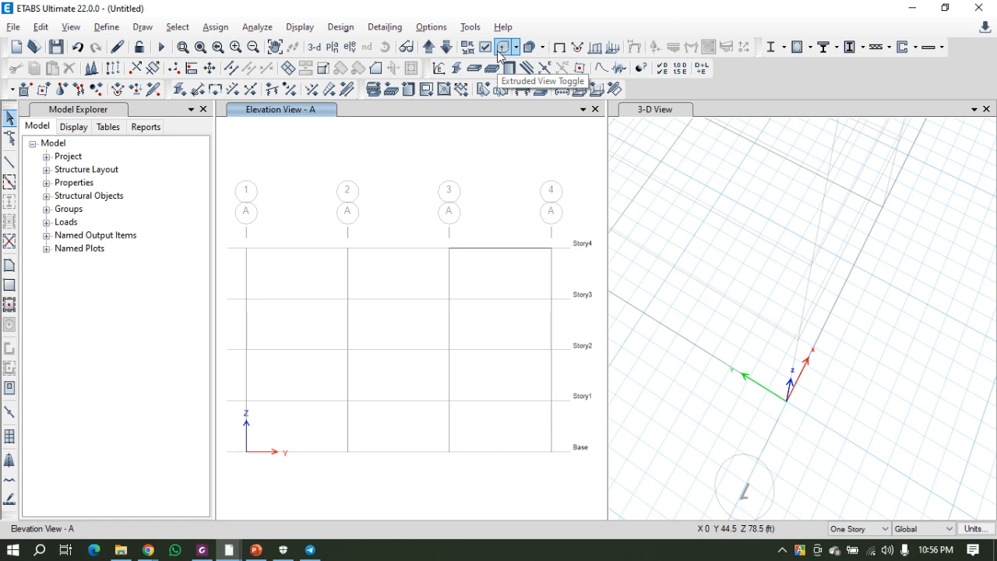
Replace the elevation view with the default plan view of Story1.
scroll(468, 231, "down", 4)
scroll(461, 251, "up", 4)
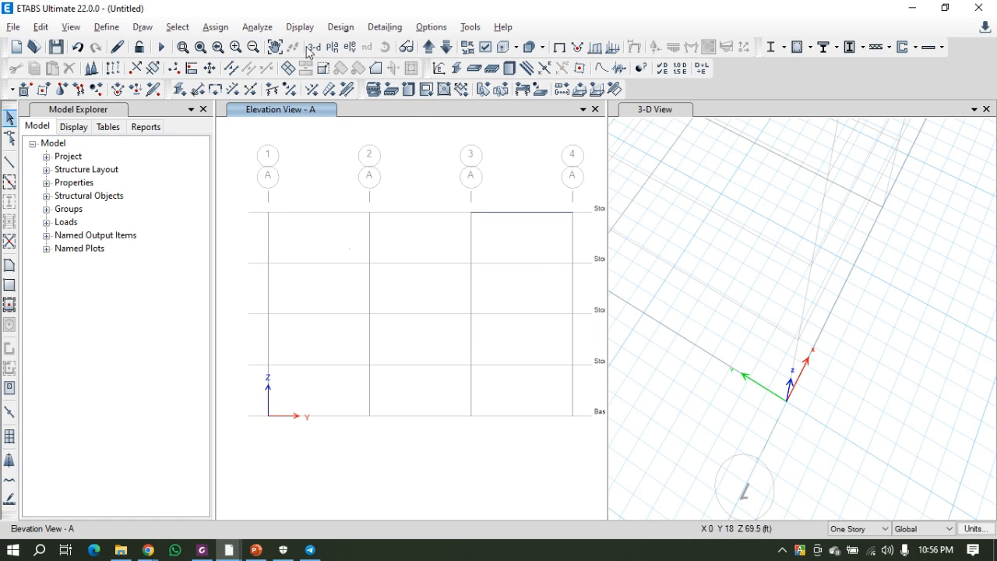
left_click(332, 47)
left_click(423, 238)
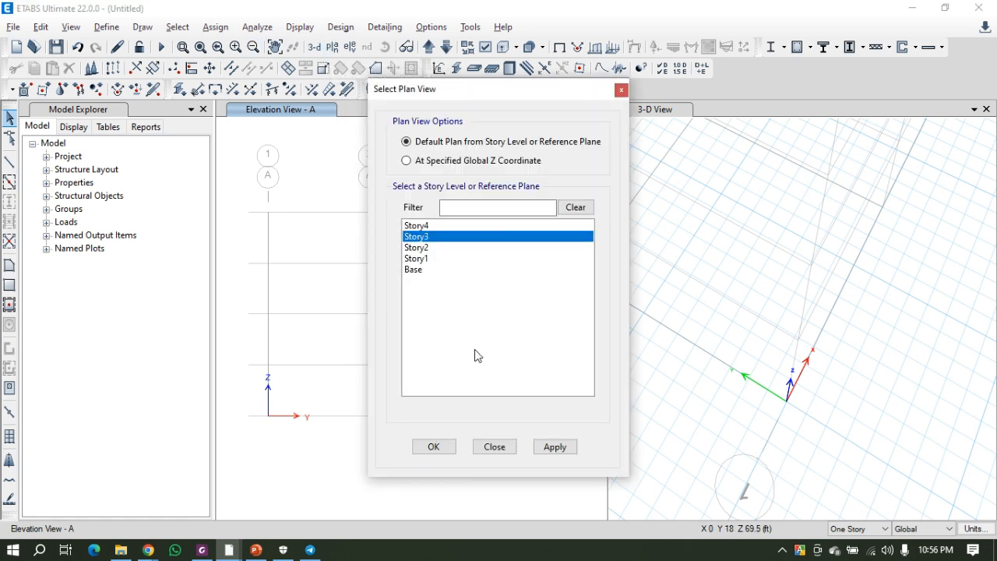
left_click(433, 259)
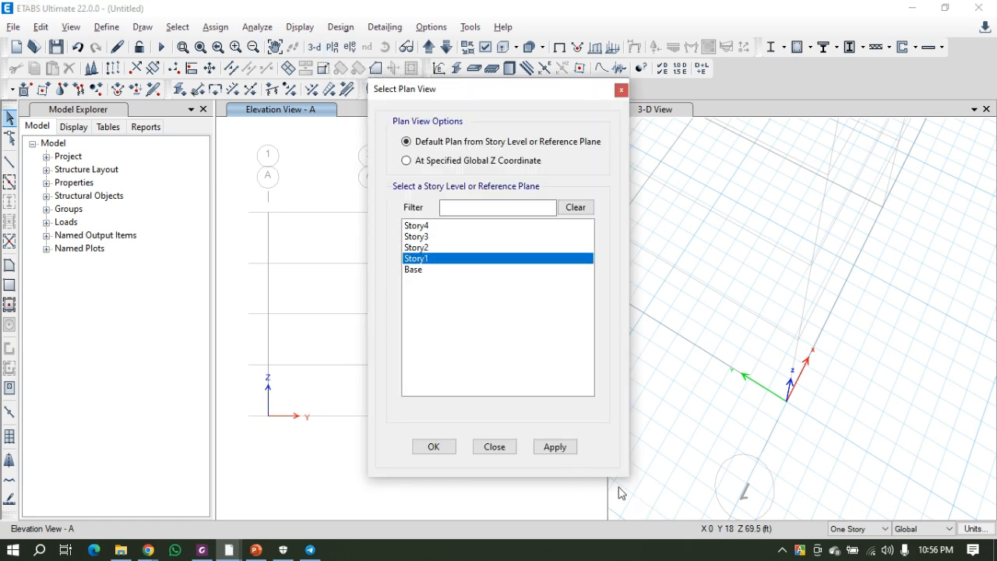
left_click(549, 448)
left_click(620, 90)
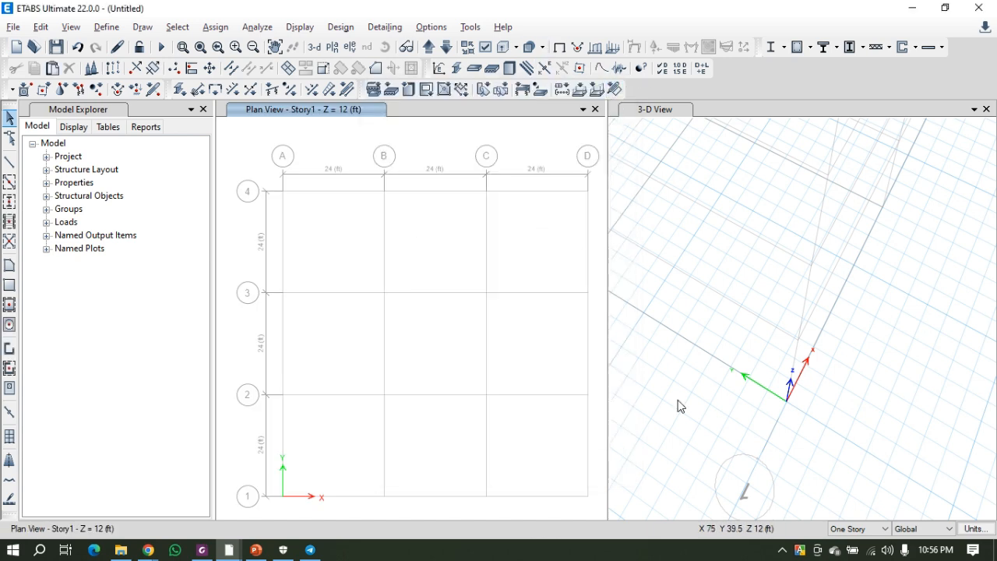
Change the story scope for drawing operations from a single story to All Stories.
left_click(855, 529)
left_click(856, 529)
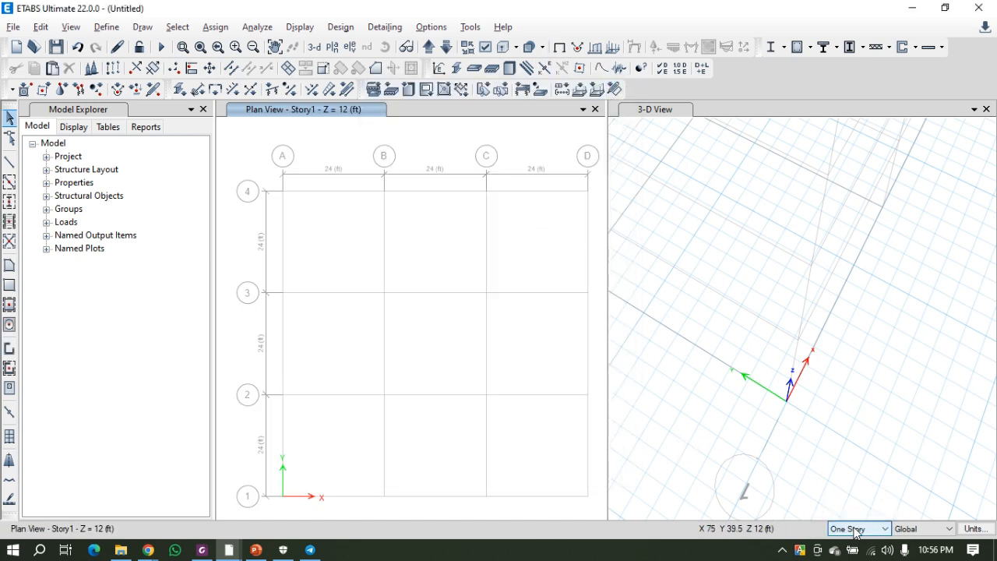
left_click(856, 530)
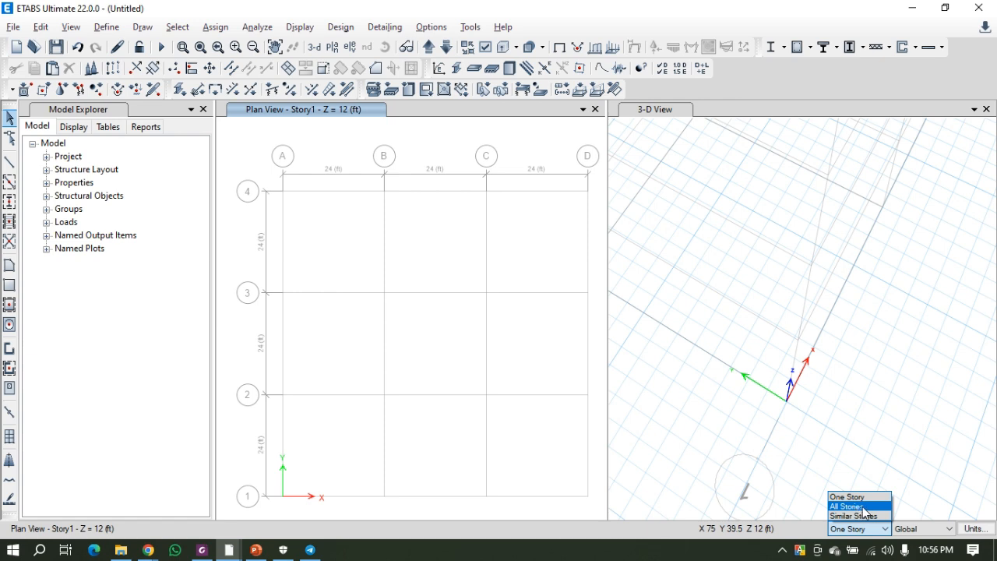
left_click(862, 507)
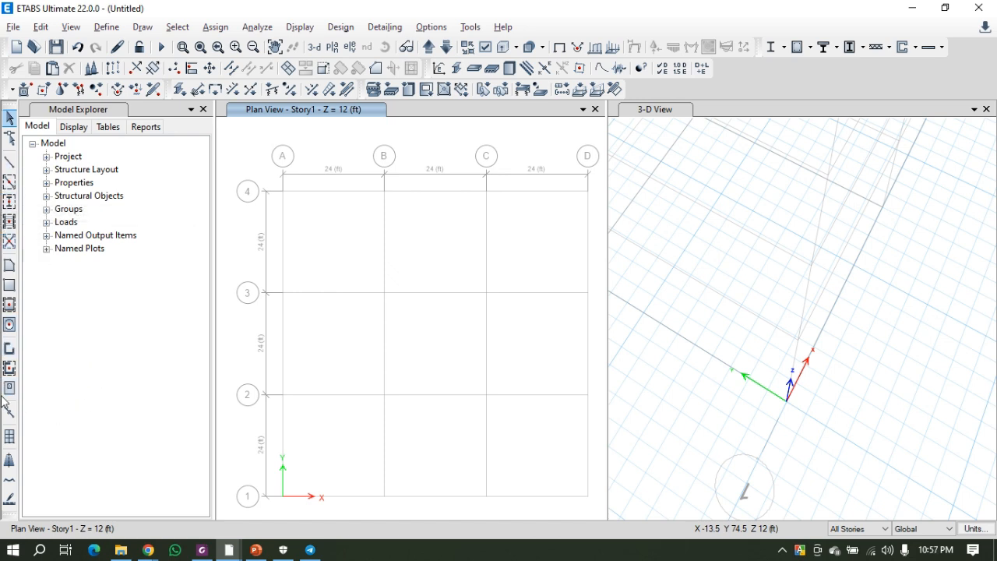
left_click(143, 26)
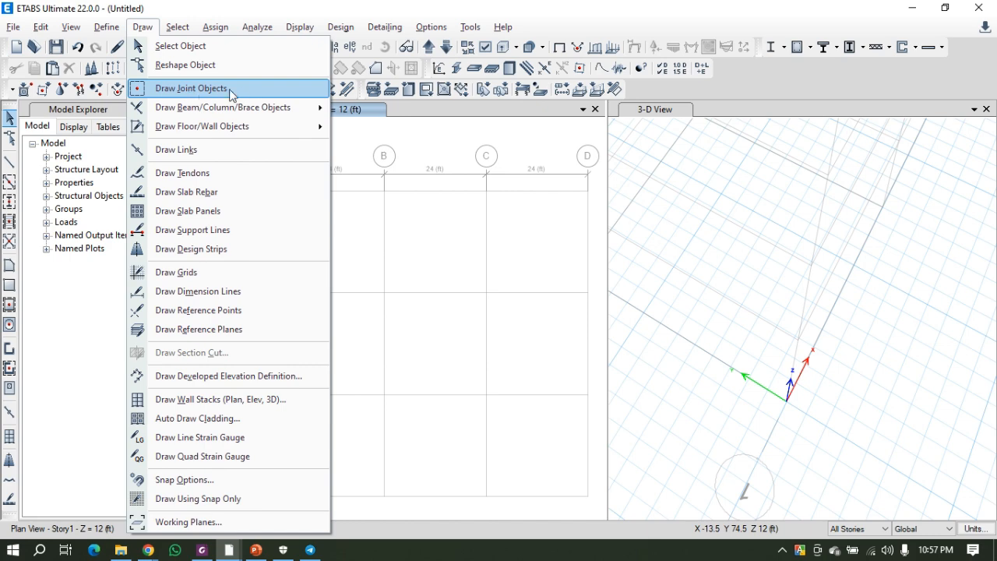
left_click(216, 7)
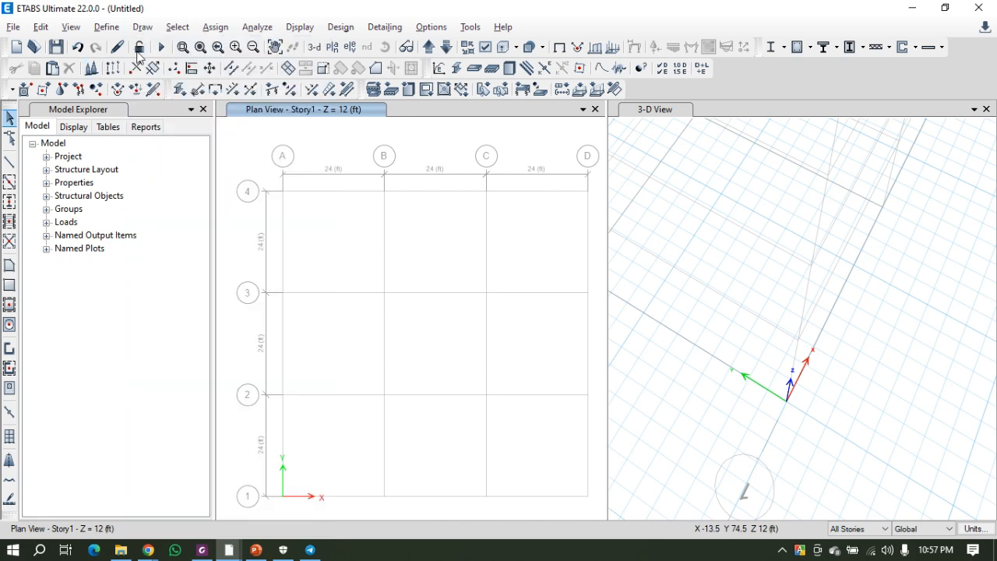
left_click(257, 26)
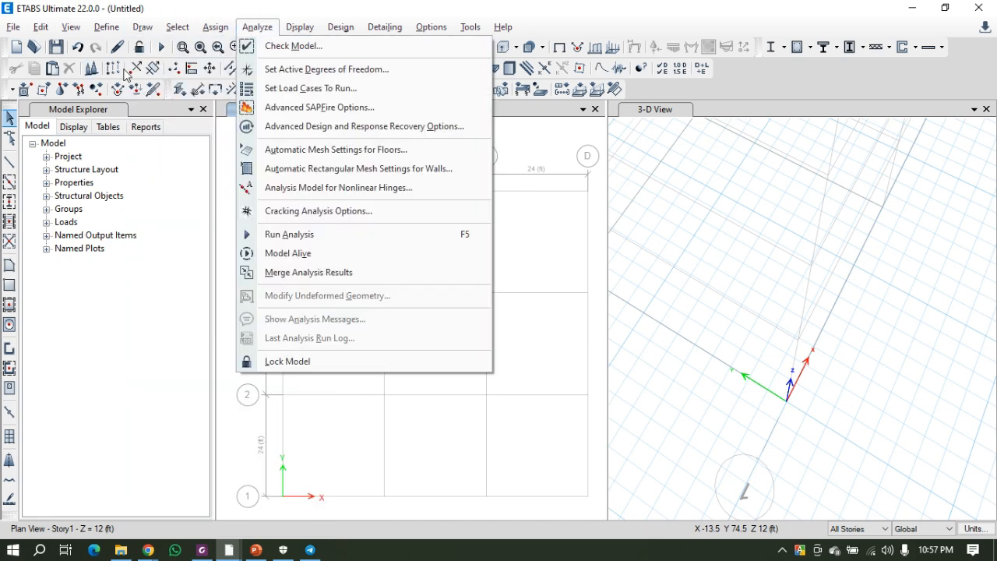
left_click(236, 6)
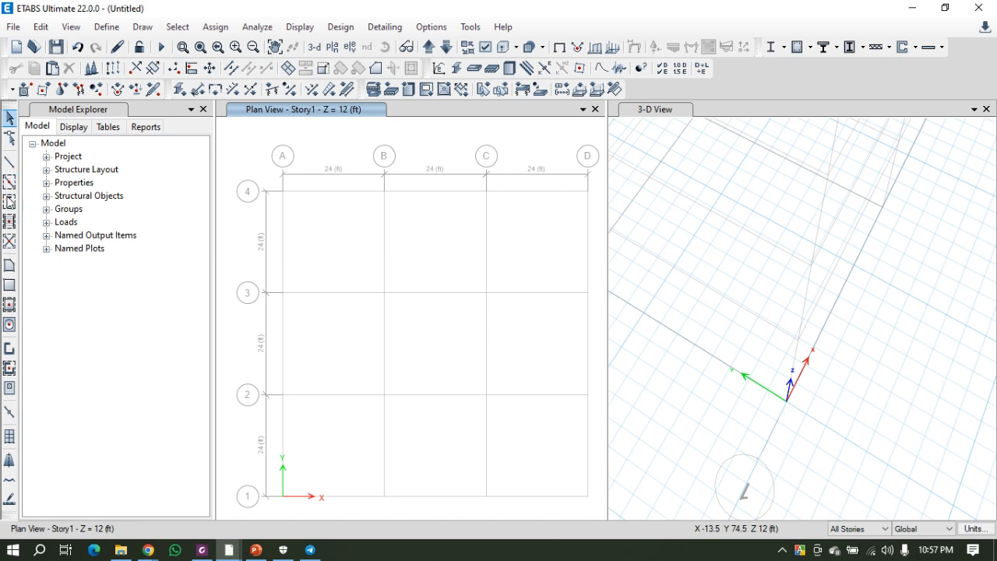
Quick-draw columns at every grid intersection from A to D and 1 to 4 in the Story1 plan.
left_click(10, 203)
left_click_drag(249, 157, 600, 508)
left_click(10, 162)
left_click(263, 159)
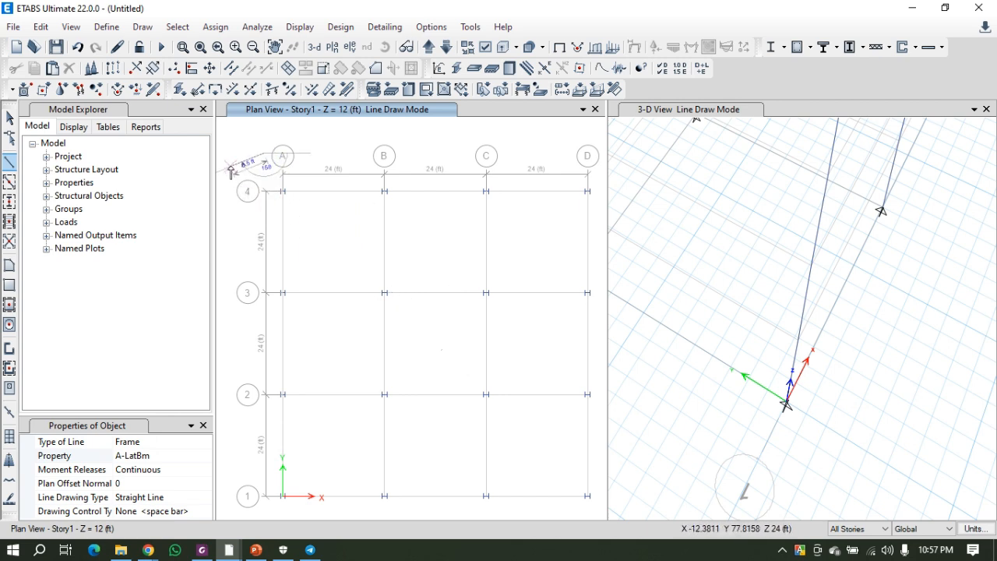
key("Escape")
key("Escape")
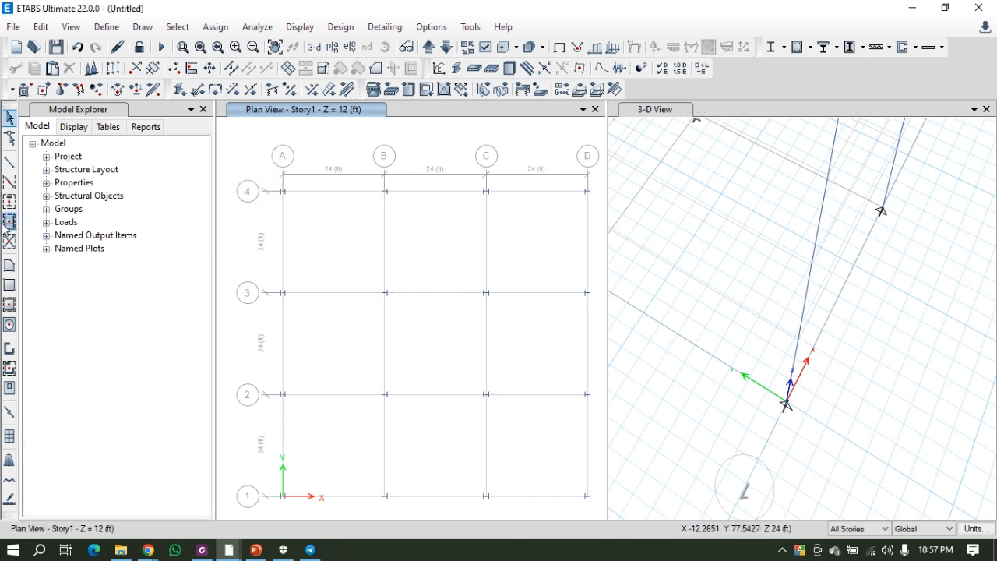
Quick-draw A-LatBm beams with continuous moment releases along all grid lines in the Story1 plan.
left_click(9, 182)
mouse_move(239, 148)
left_mouse_down()
mouse_move(627, 539)
mouse_move(616, 479)
left_mouse_up()
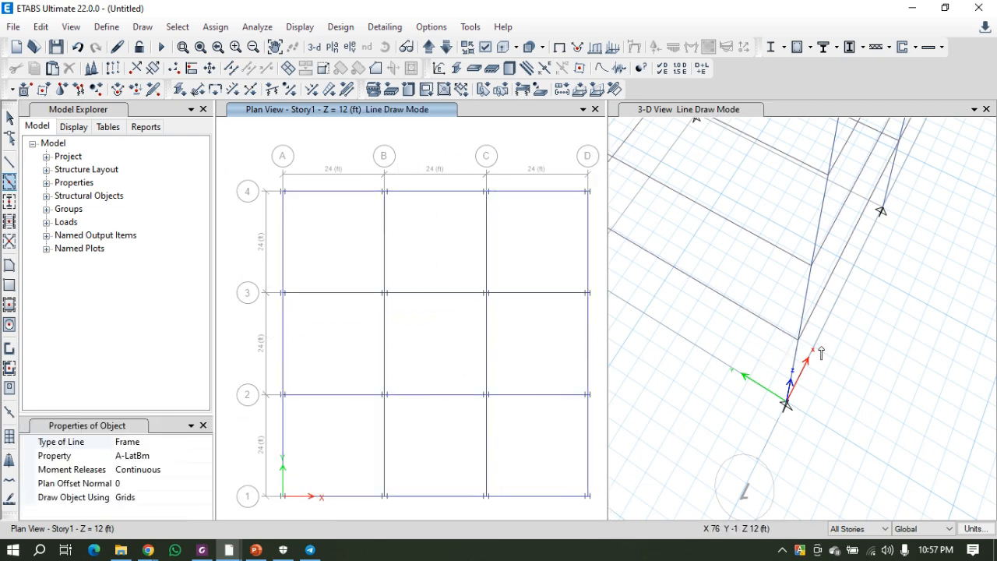
Show the whole frame in the 3-D view with its members displayed as extruded shapes.
scroll(820, 344, "down", 5)
scroll(796, 285, "up", 3)
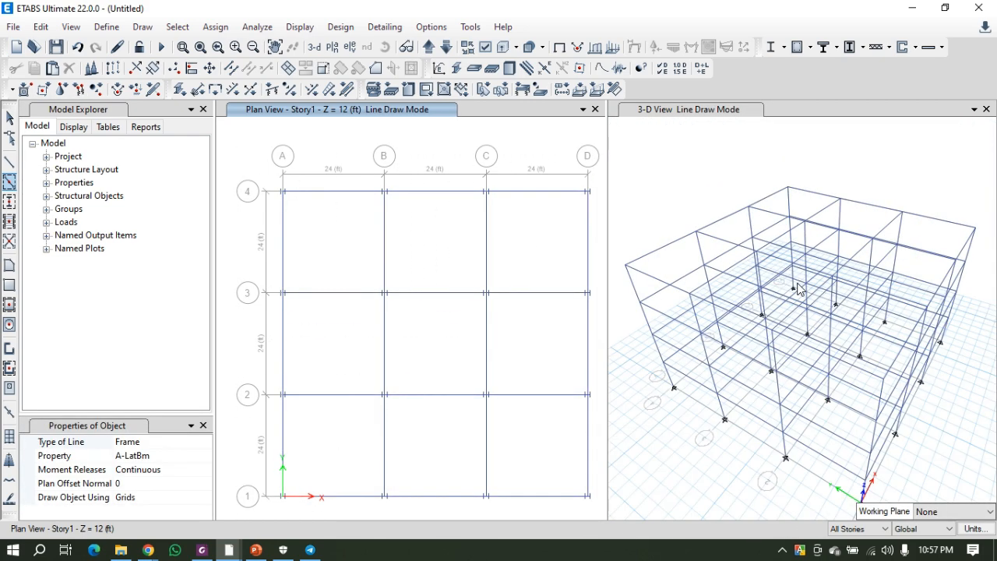
left_click(650, 149)
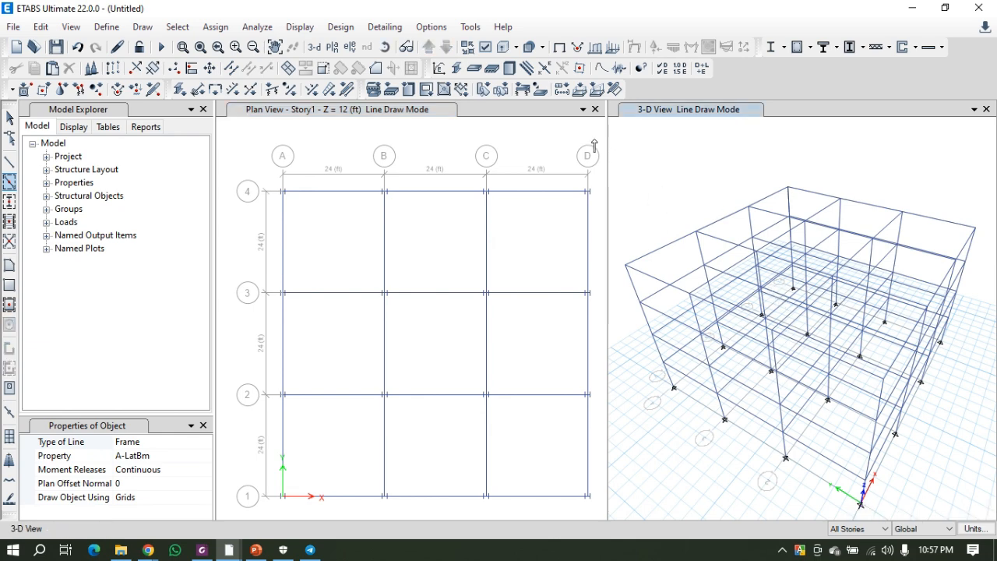
left_click(502, 48)
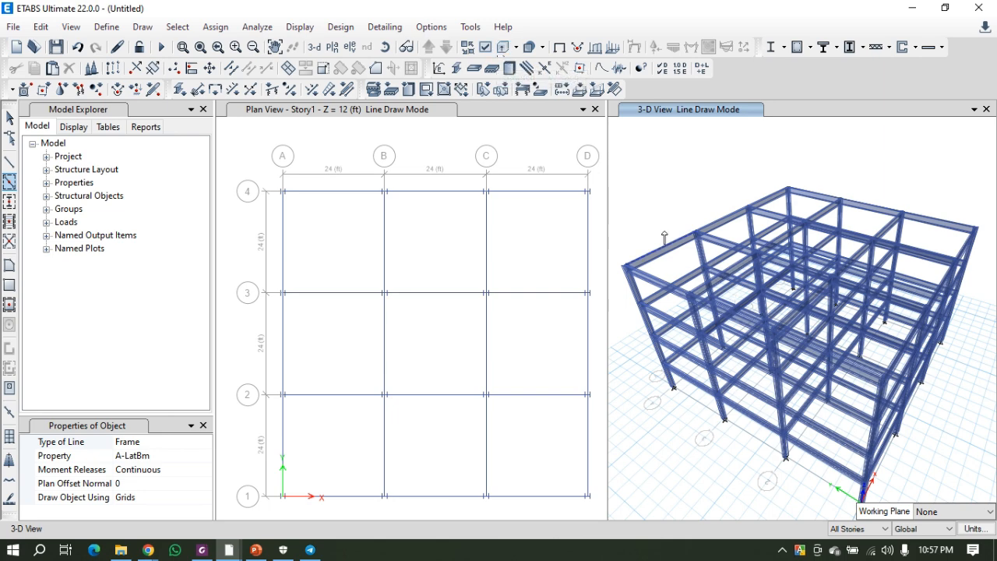
scroll(625, 288, "up", 4)
scroll(650, 214, "down", 4)
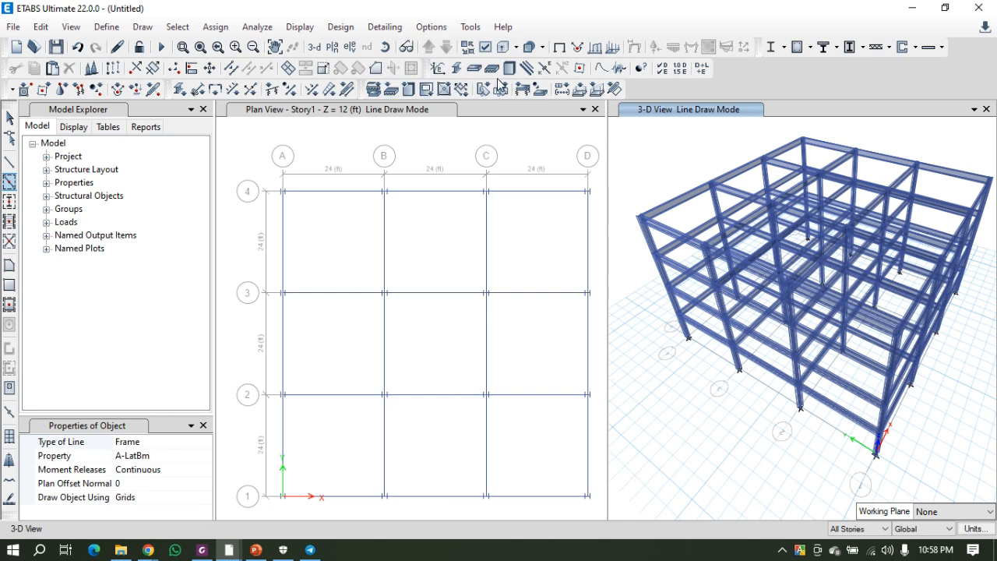
Review the assignment commands available for joints, frames and shells without assigning anything.
left_click(211, 27)
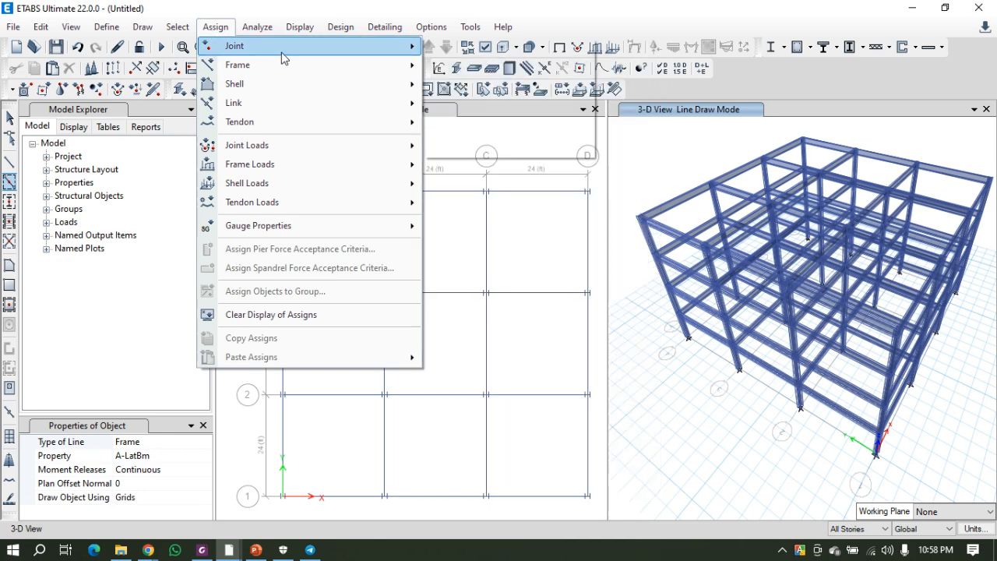
mouse_move(292, 53)
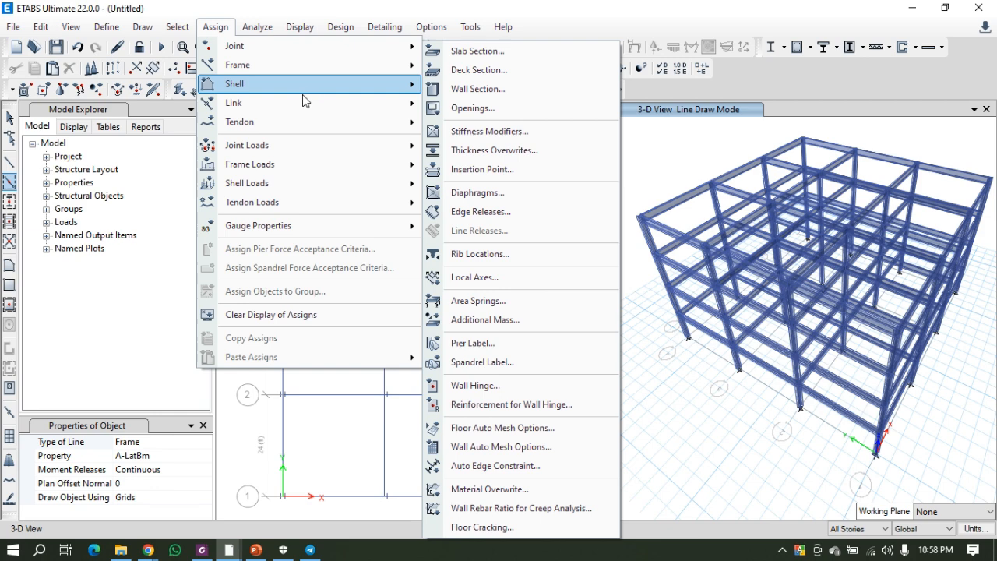
mouse_move(328, 124)
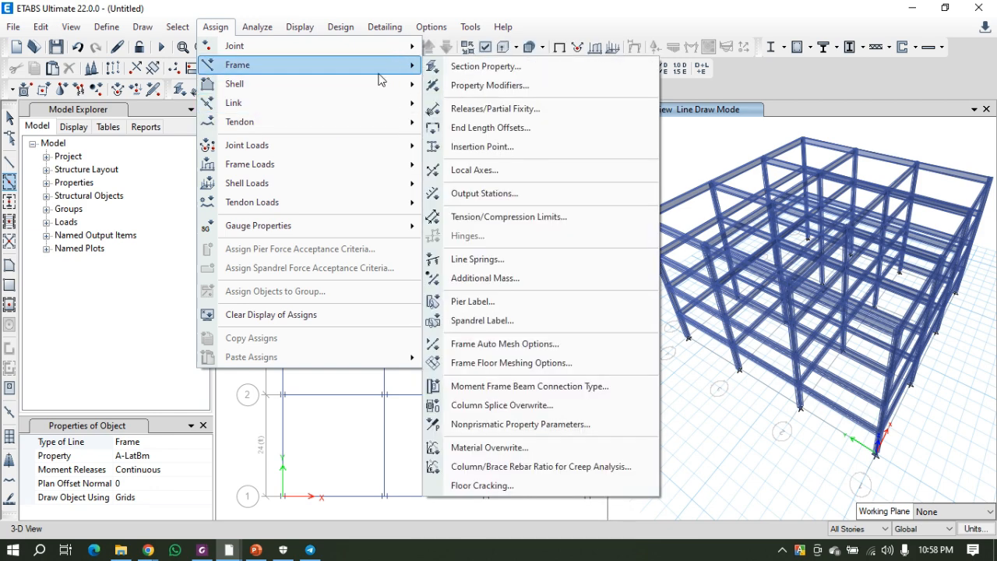
mouse_move(363, 89)
mouse_move(389, 76)
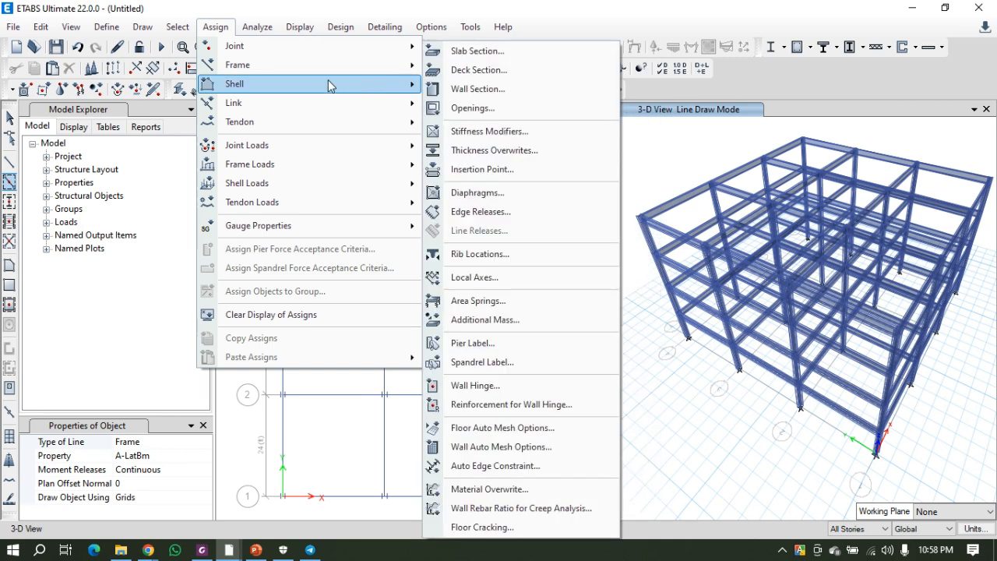
mouse_move(334, 94)
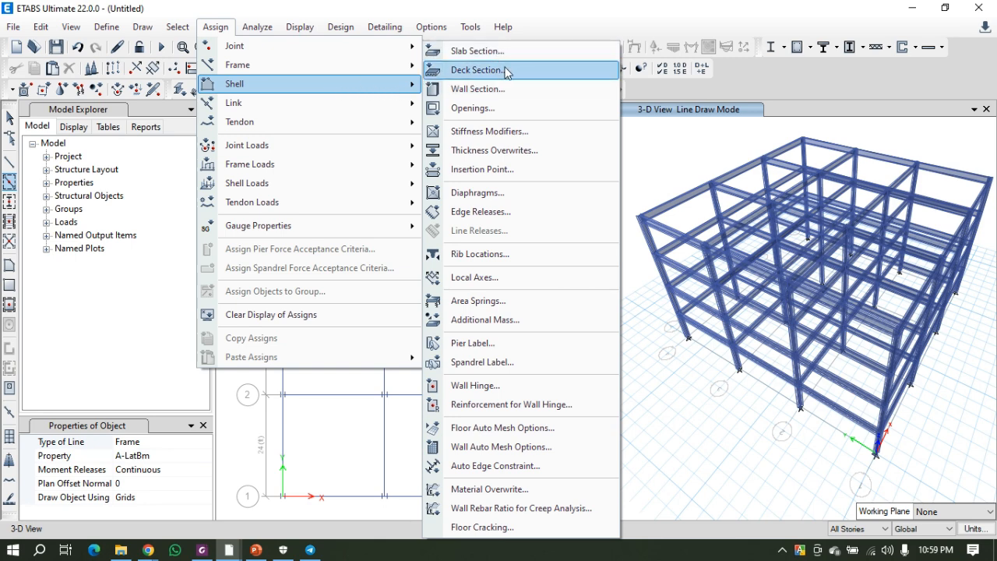
left_click(594, 29)
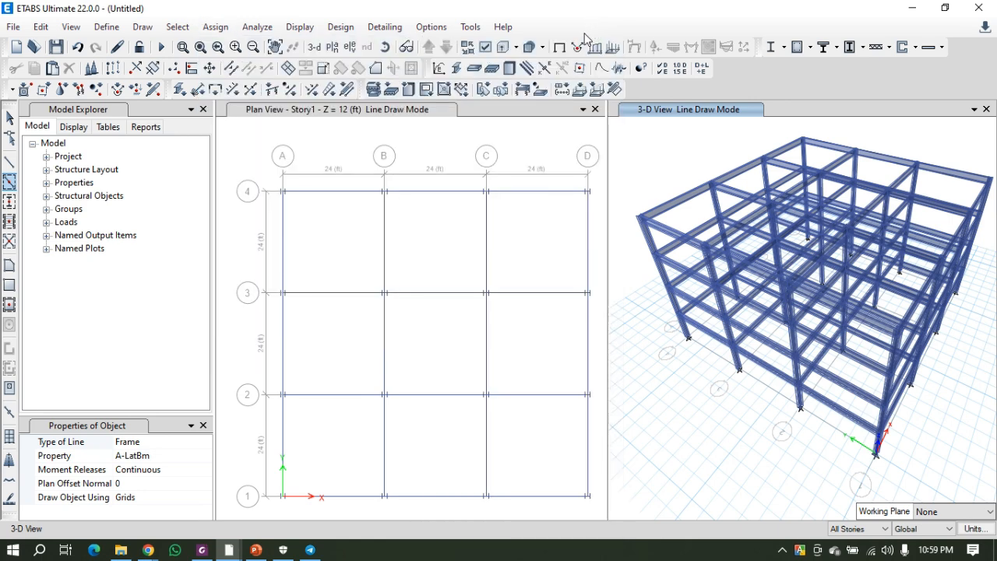
Review the analysis, display, design, detailing and options commands and the list of available toolbars, leaving all settings unchanged.
left_click(260, 28)
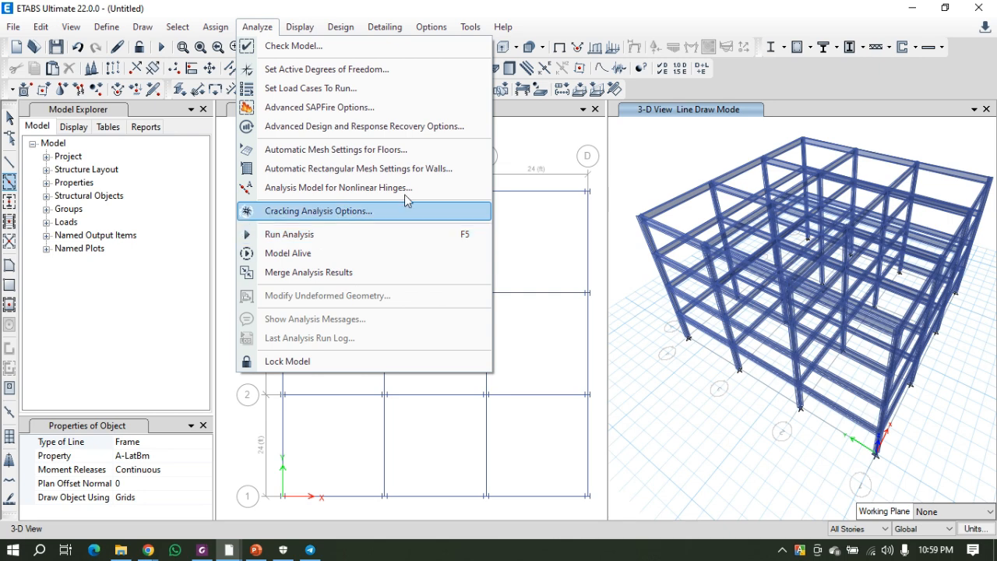
left_click(498, 4)
left_click(296, 29)
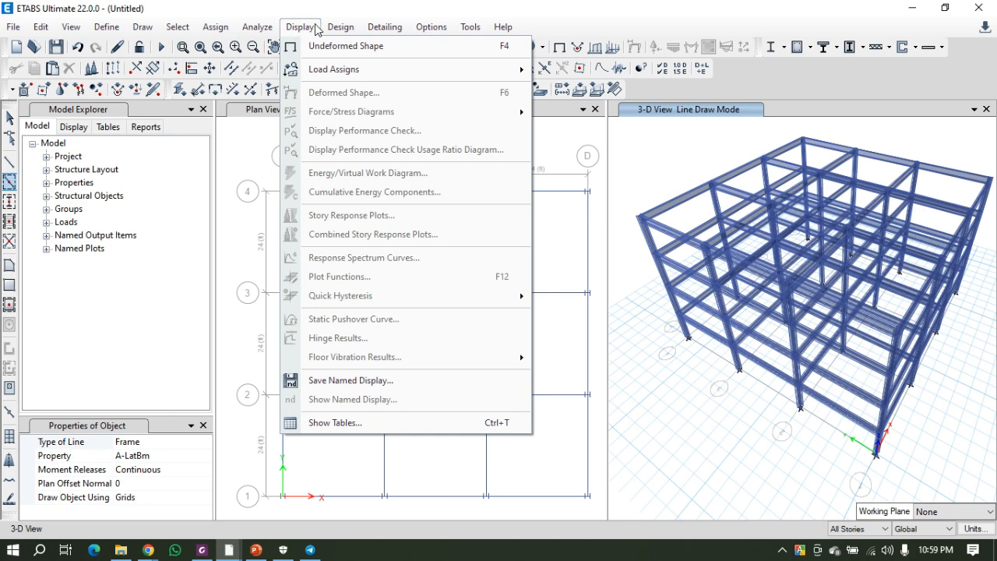
mouse_move(340, 30)
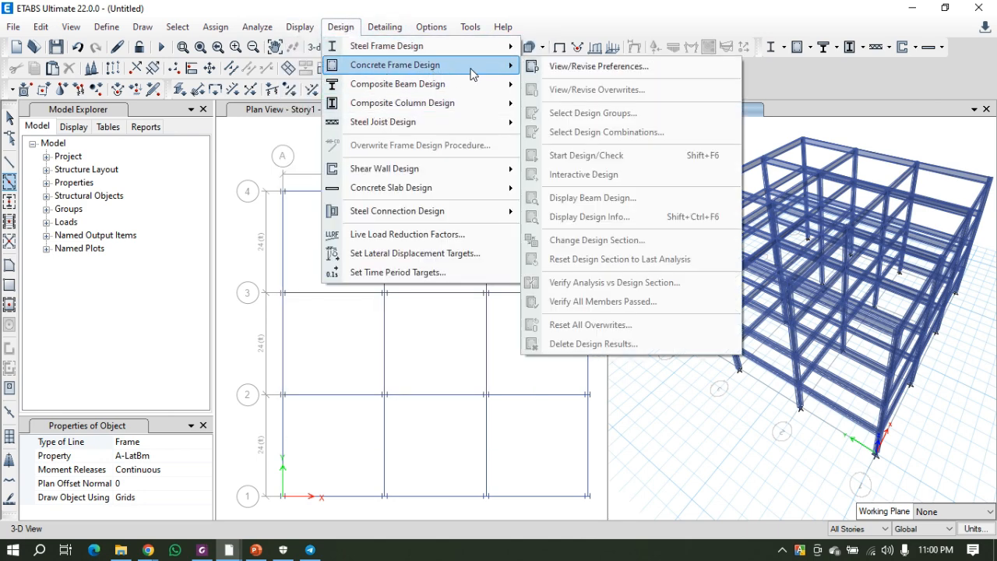
mouse_move(468, 83)
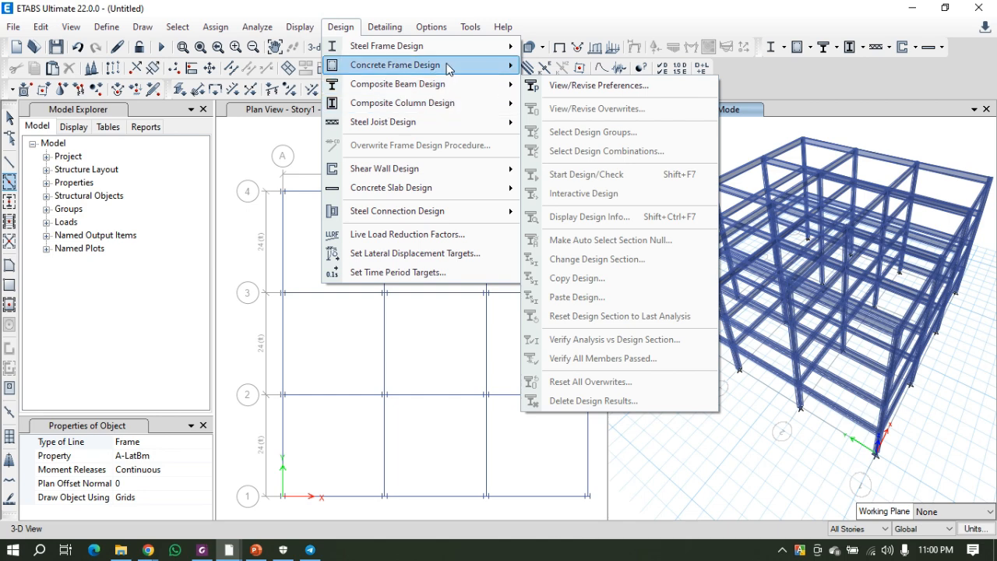
mouse_move(449, 67)
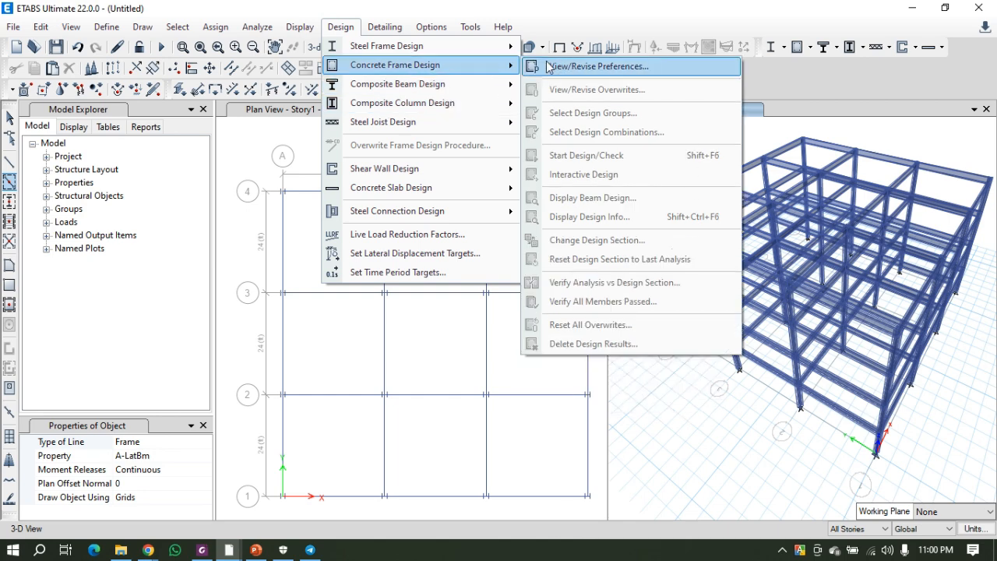
mouse_move(385, 28)
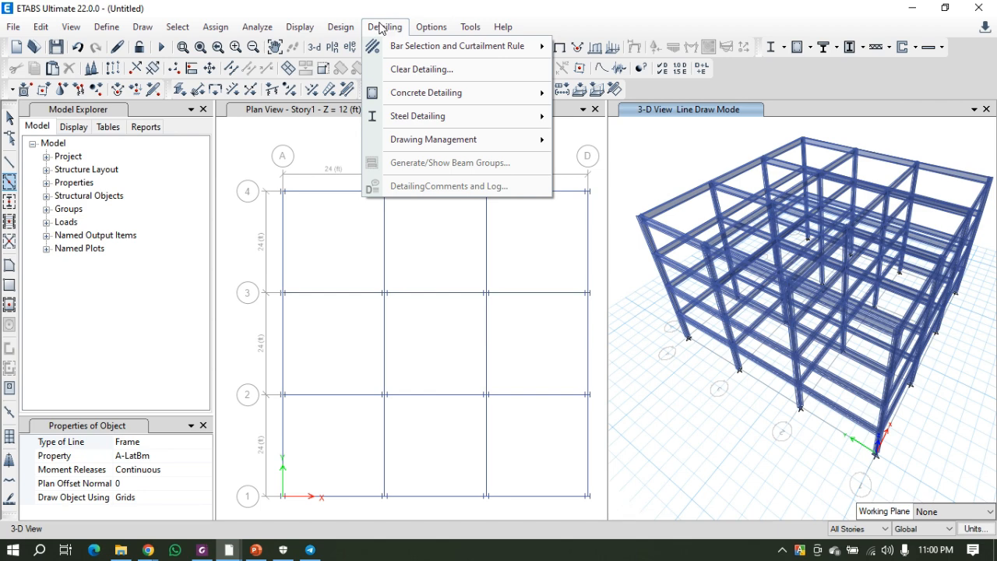
mouse_move(372, 56)
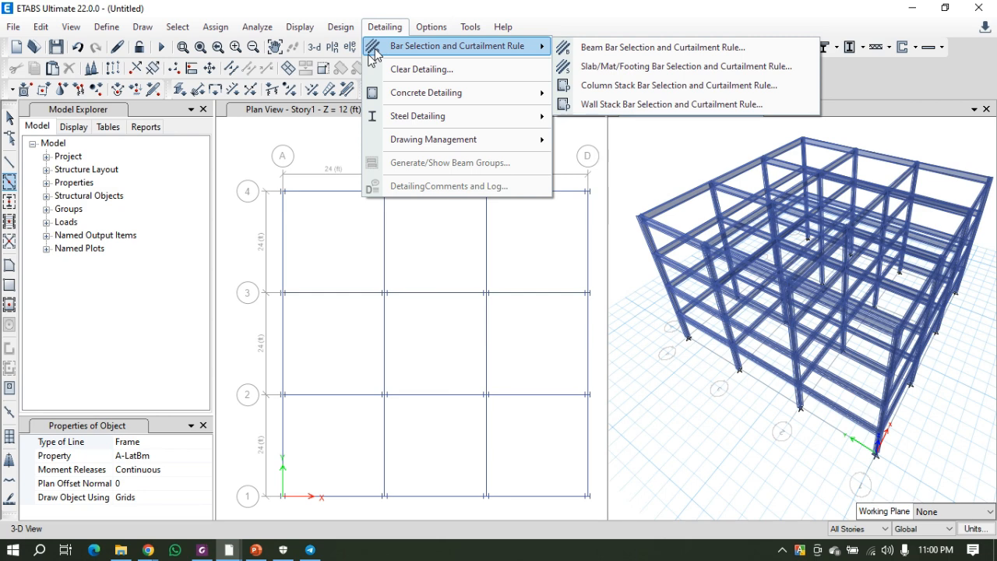
mouse_move(431, 27)
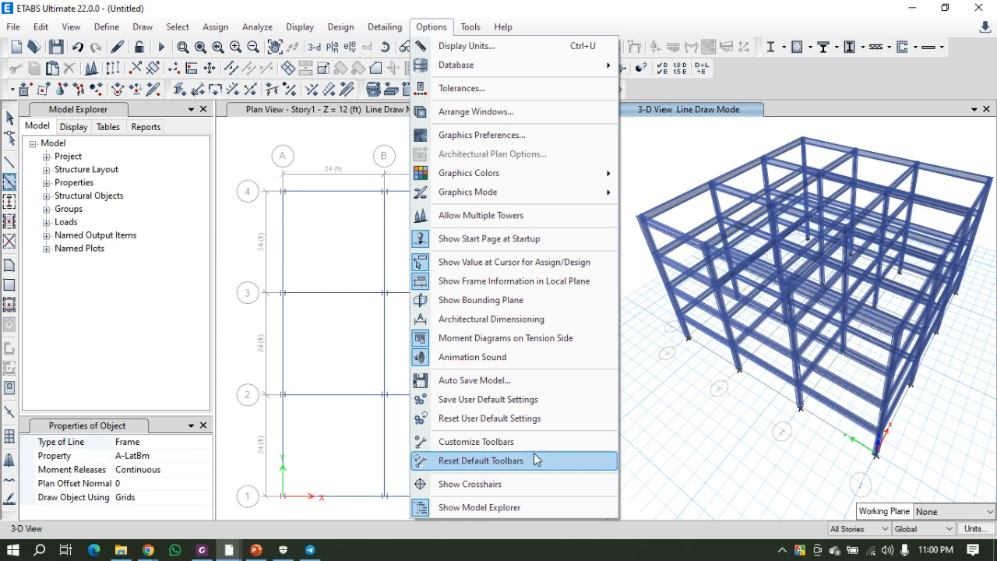
right_click(769, 76)
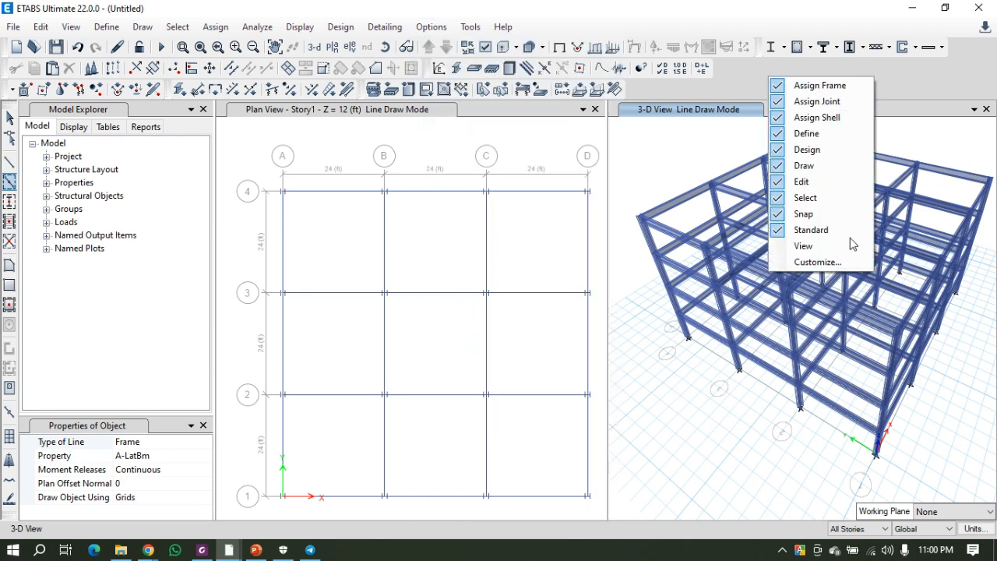
left_click(728, 78)
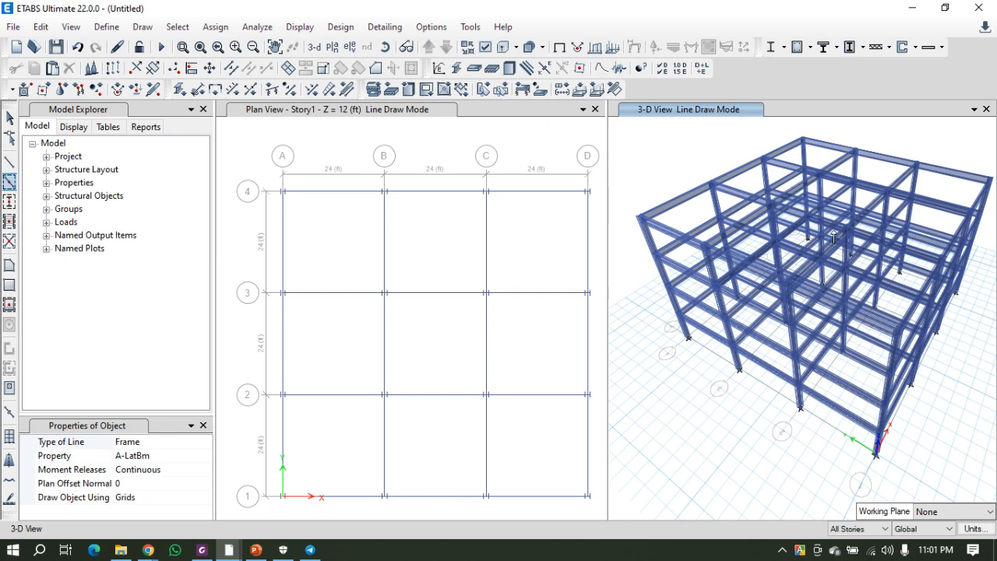
Set the drawing scope to One Story and check the available coordinate systems.
left_click(848, 529)
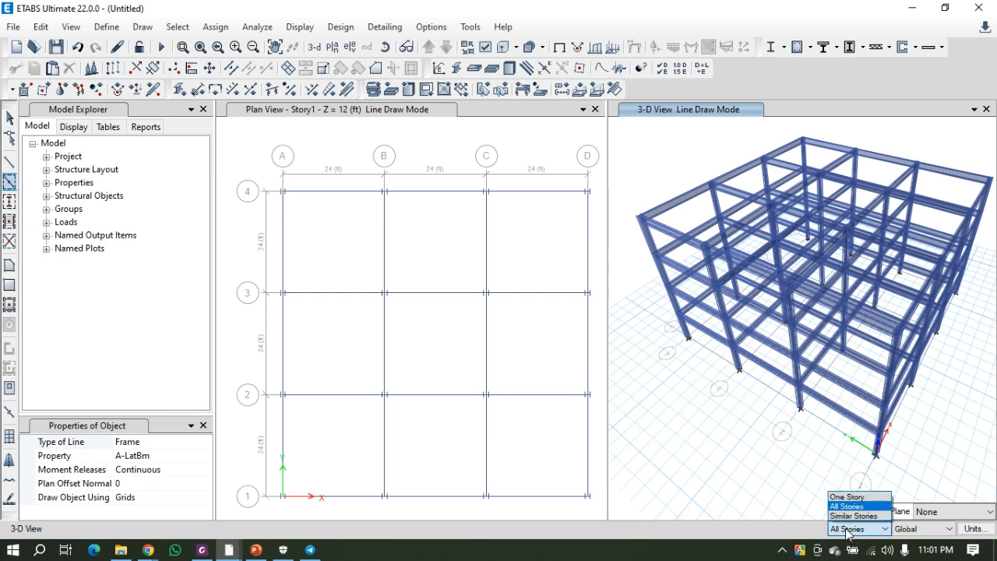
left_click(848, 496)
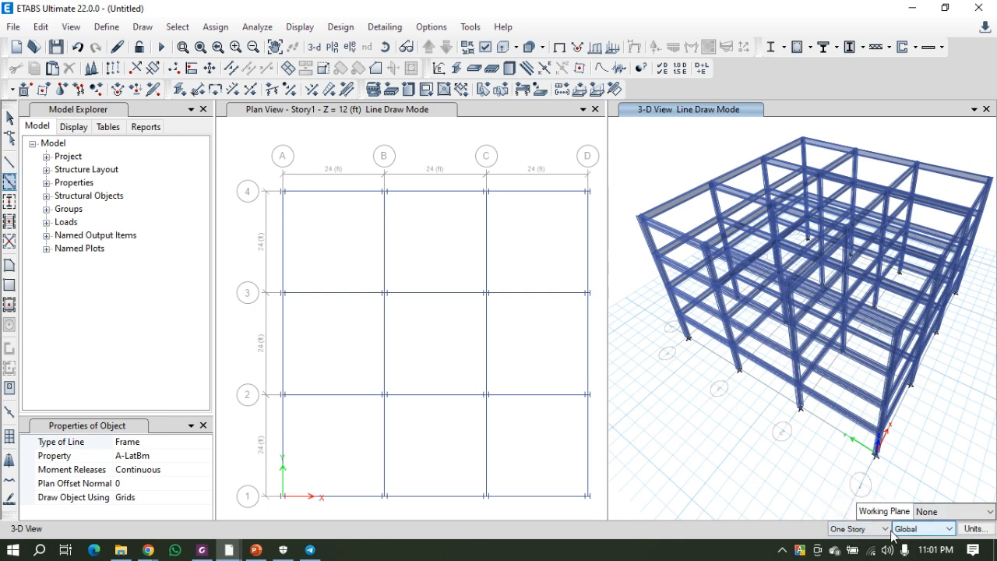
left_click(941, 531)
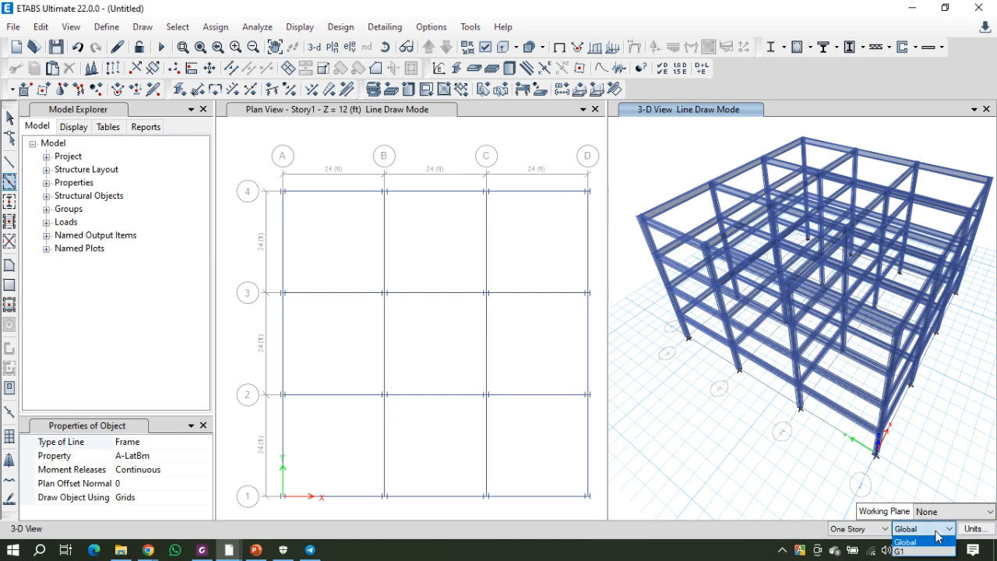
left_click(936, 530)
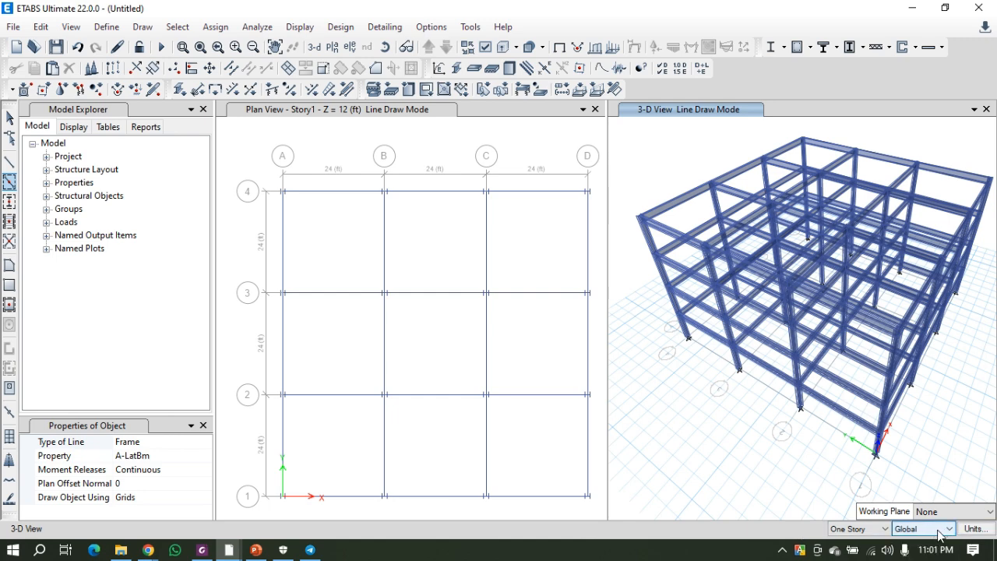
left_click(934, 533)
left_click(934, 533)
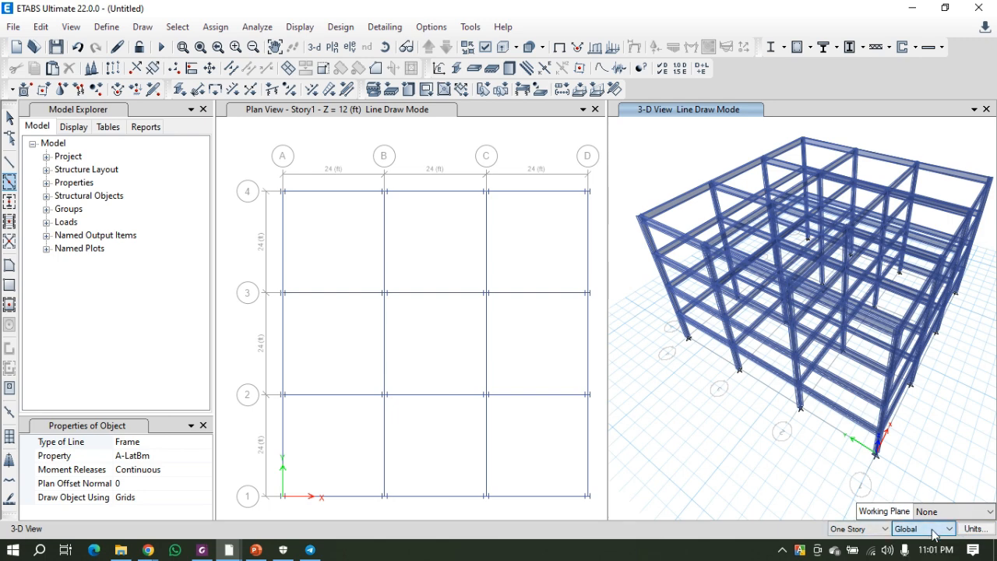
Switch the model to consistent units of in, lb and F.
left_click(970, 531)
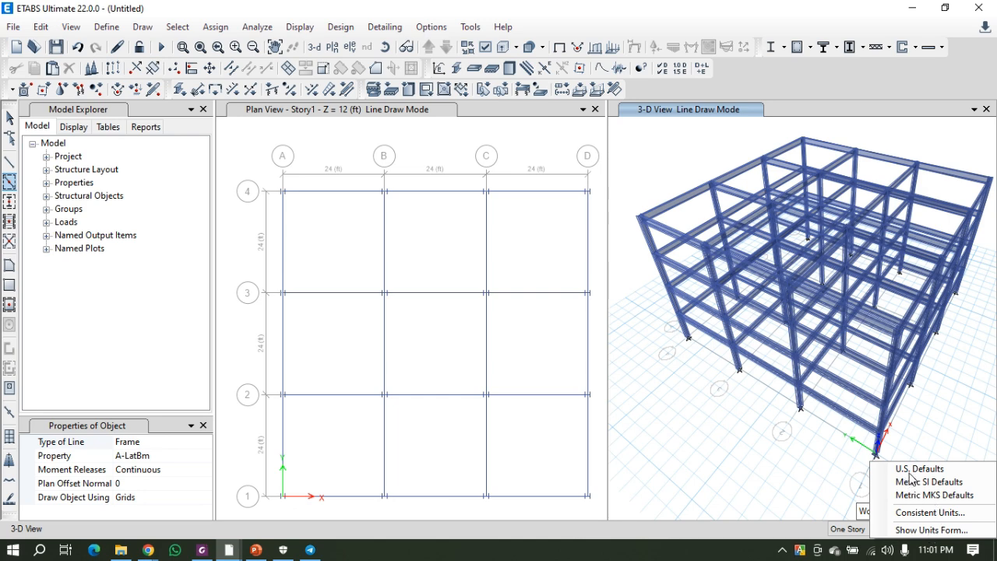
left_click(927, 512)
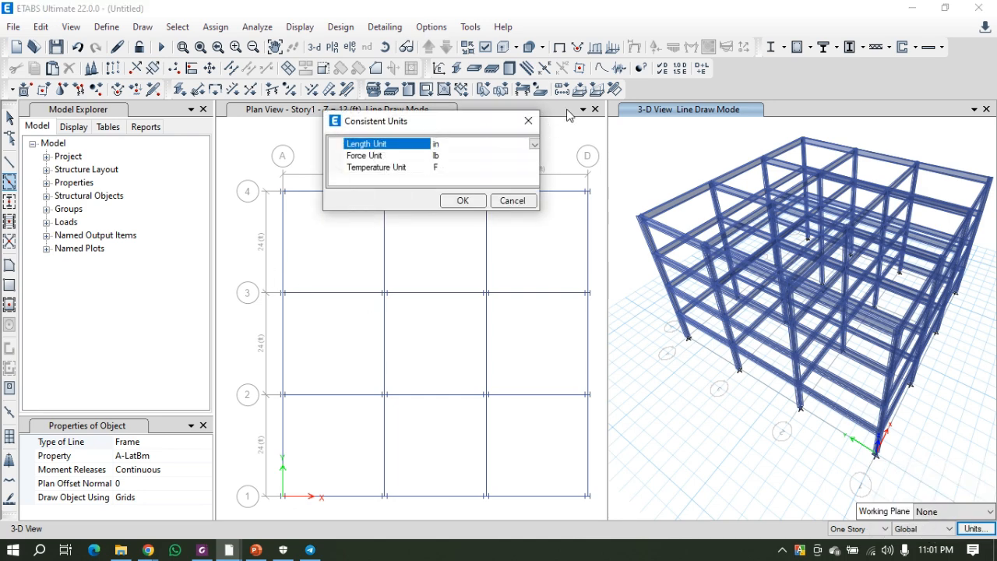
left_click(529, 121)
Examine the display units, decimal places and tolerances for structure dimensions, section dimensions, displacements and forces.
left_click(975, 528)
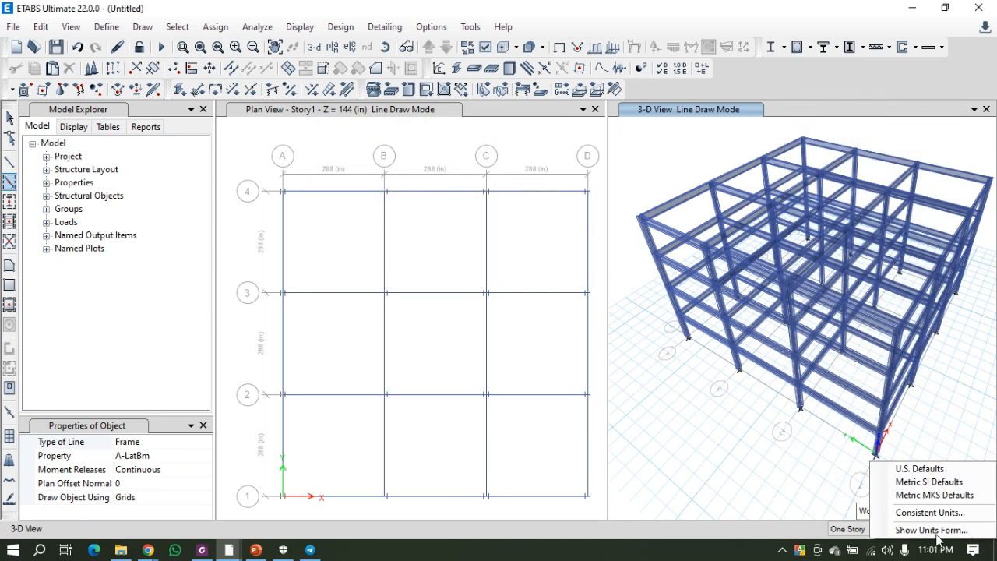
left_click(937, 530)
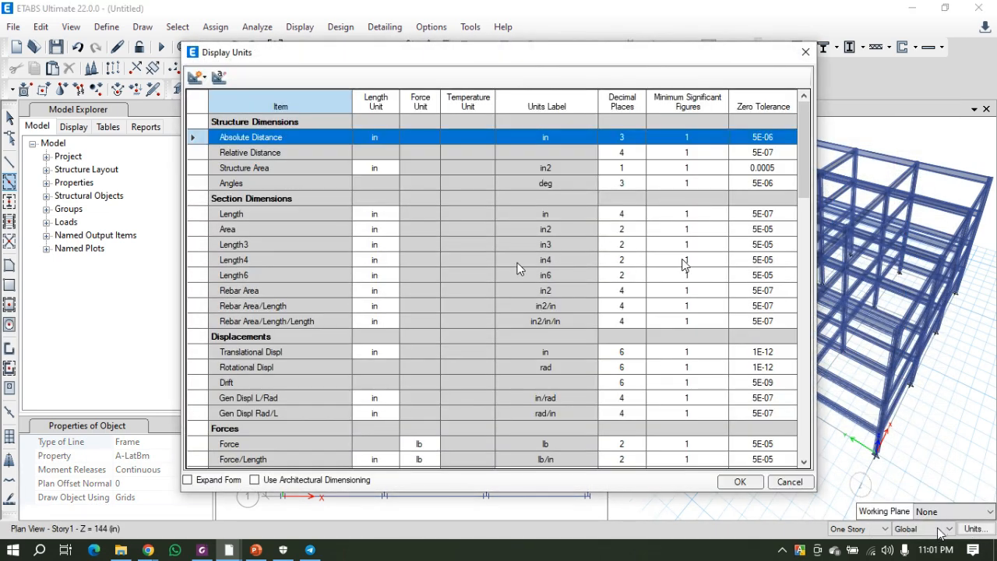
scroll(514, 242, "down", 3)
scroll(594, 259, "up", 3)
left_click(263, 231)
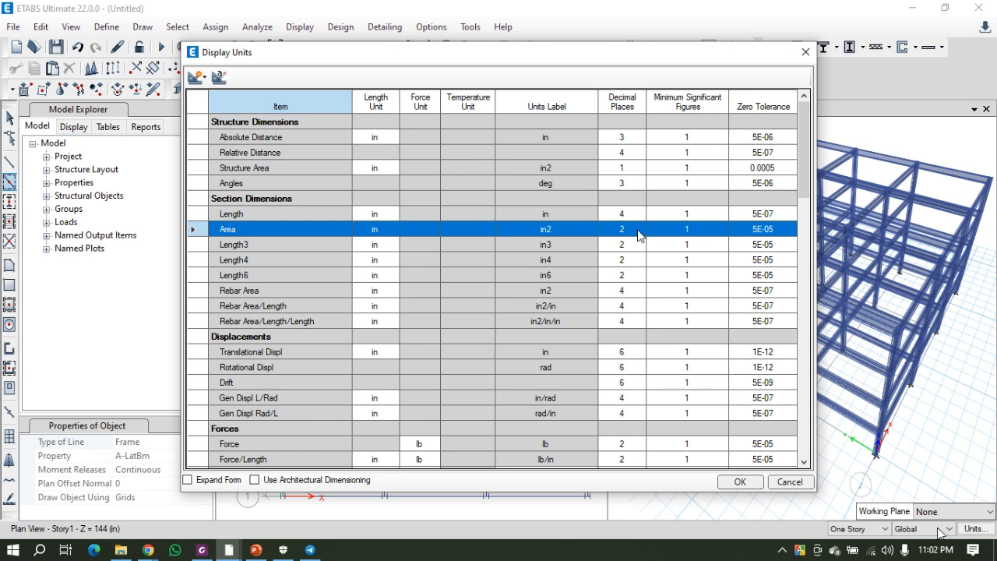
scroll(607, 280, "down", 1)
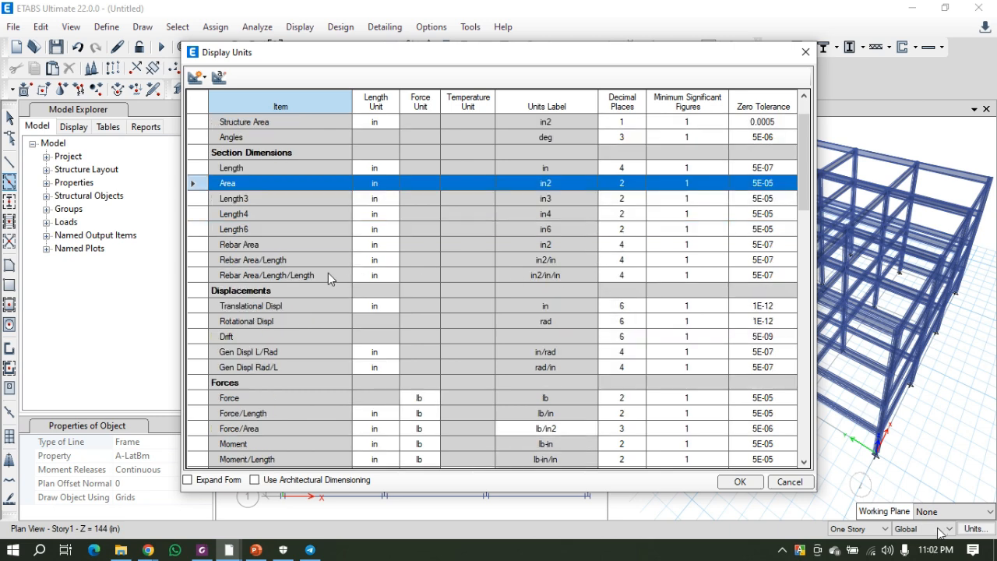
left_click(278, 247)
left_click(624, 246)
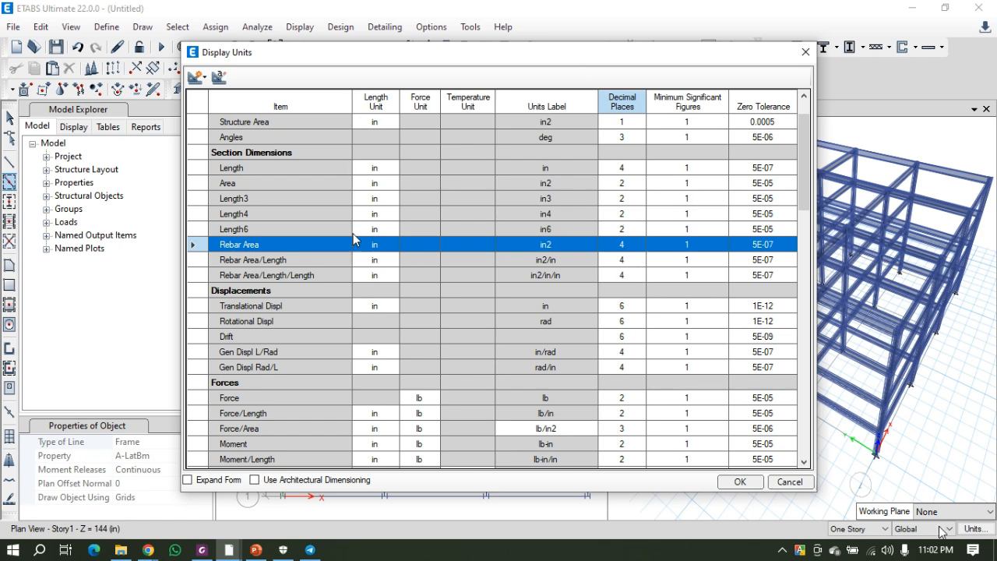
scroll(355, 249, "up", 1)
left_click(528, 140)
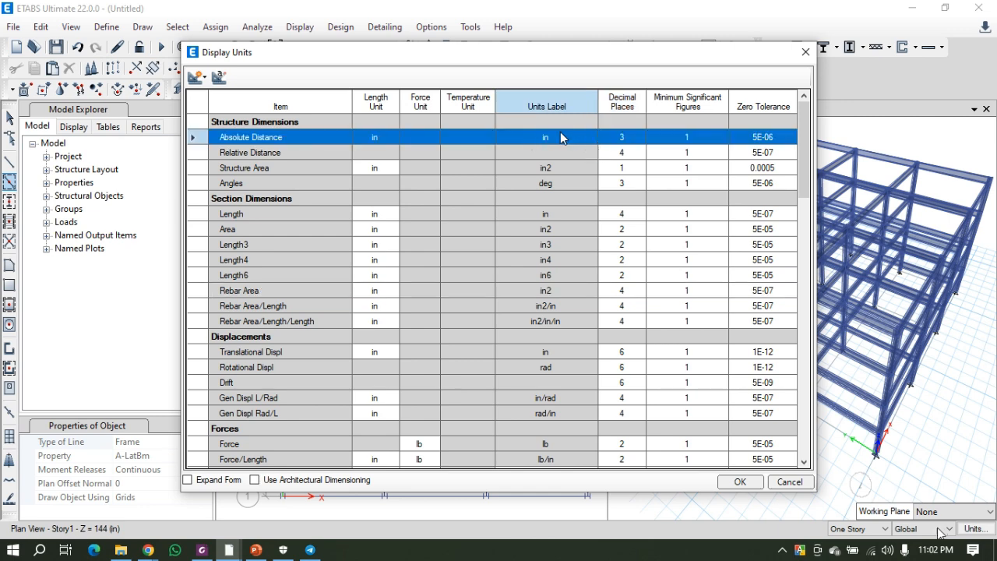
left_click(551, 154)
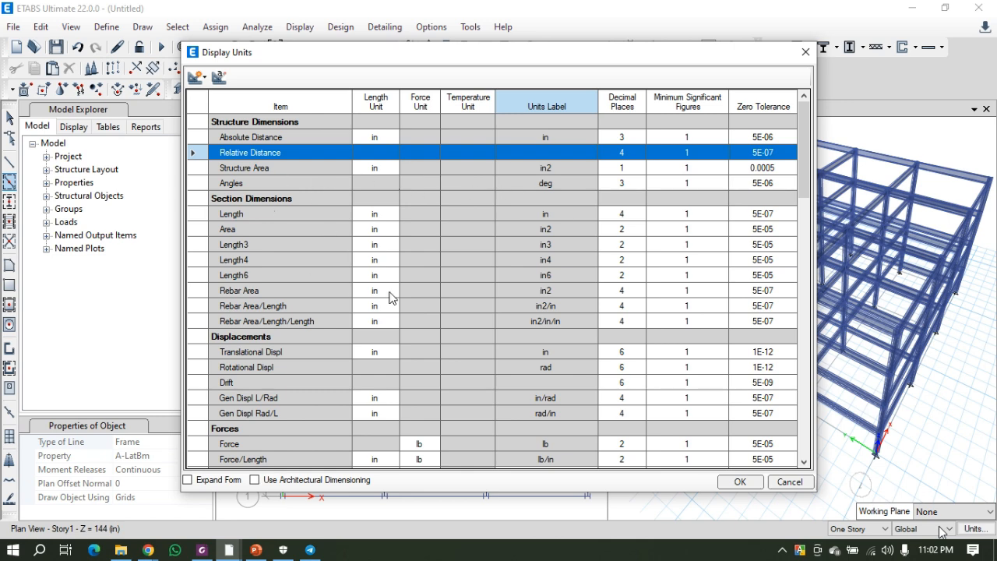
left_click(803, 53)
Review the available unit presets and the consistent length, force and temperature units.
left_click(972, 529)
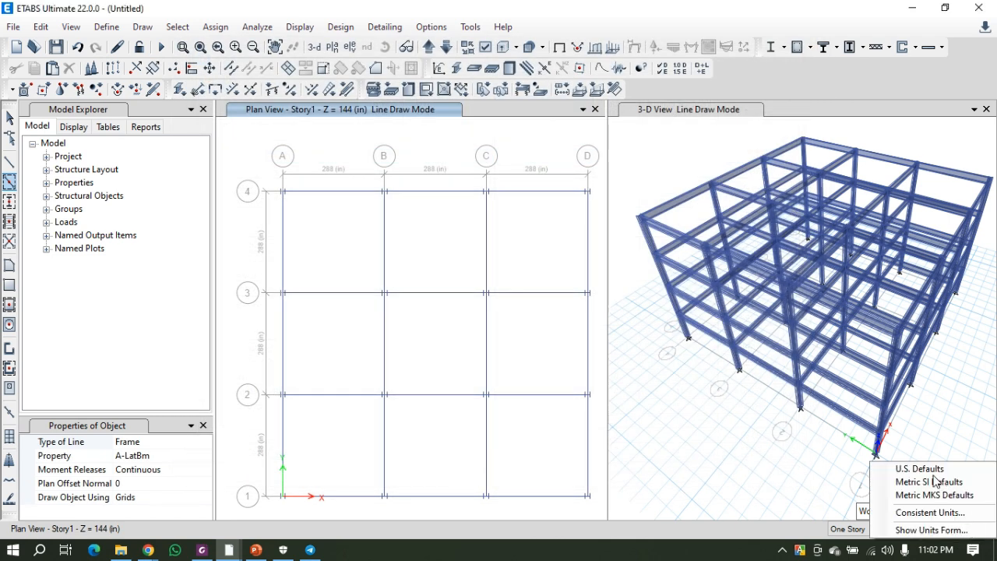
left_click(919, 515)
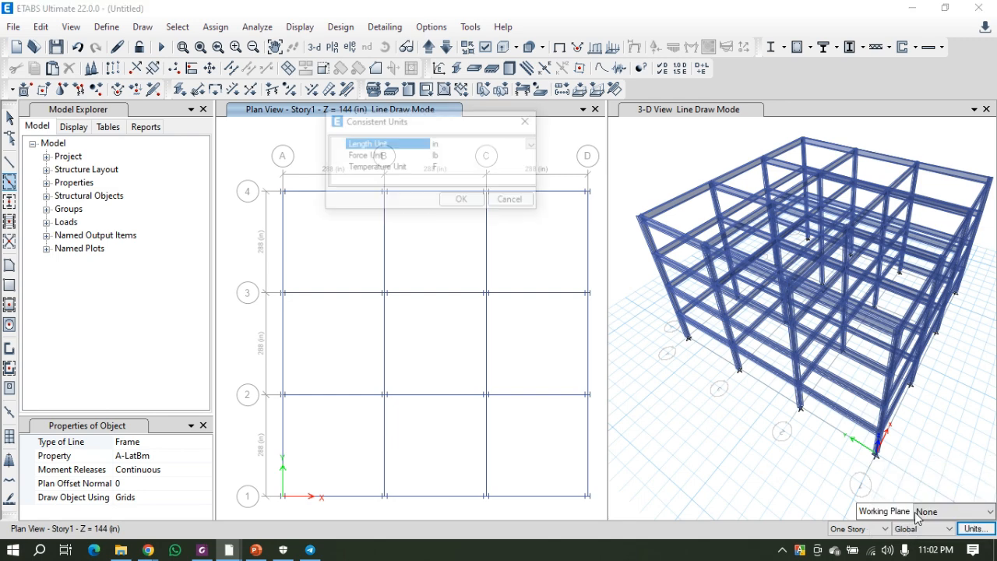
left_click(526, 121)
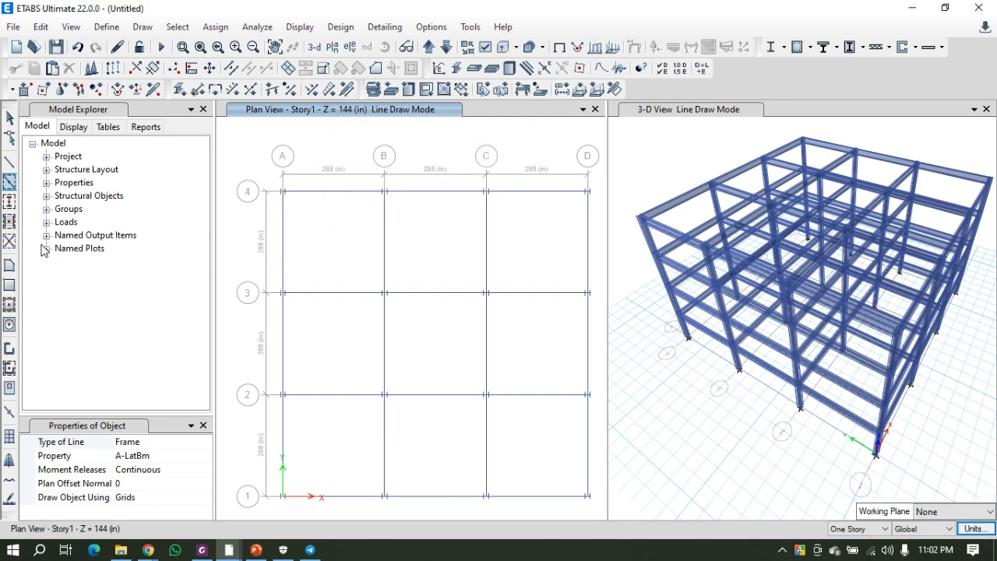